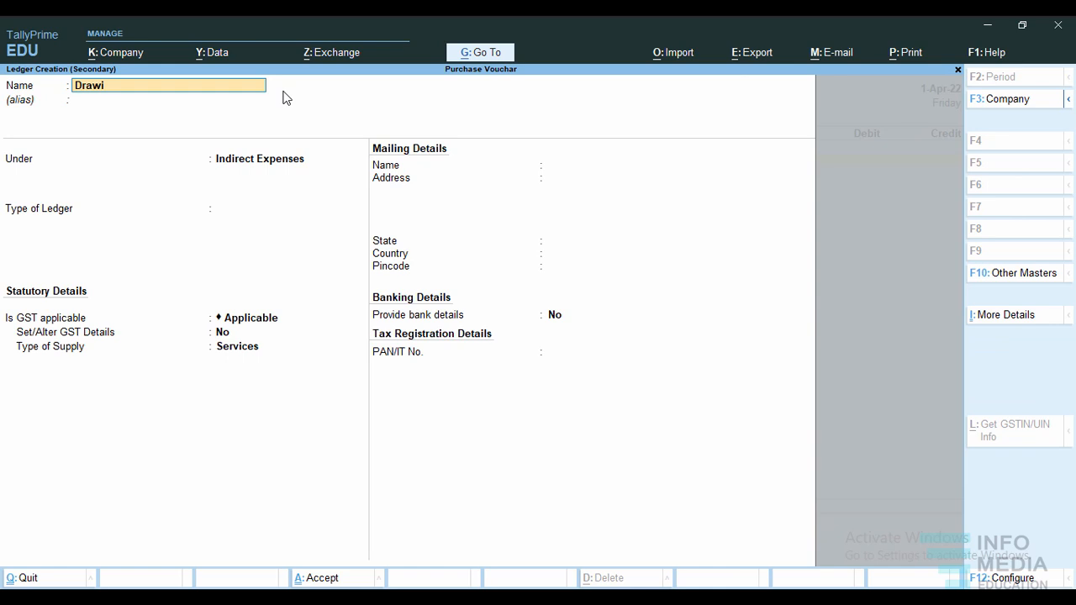
Create the Drawing ledger under Capital Account and debit it 500 in the payment voucher.
key(Return)
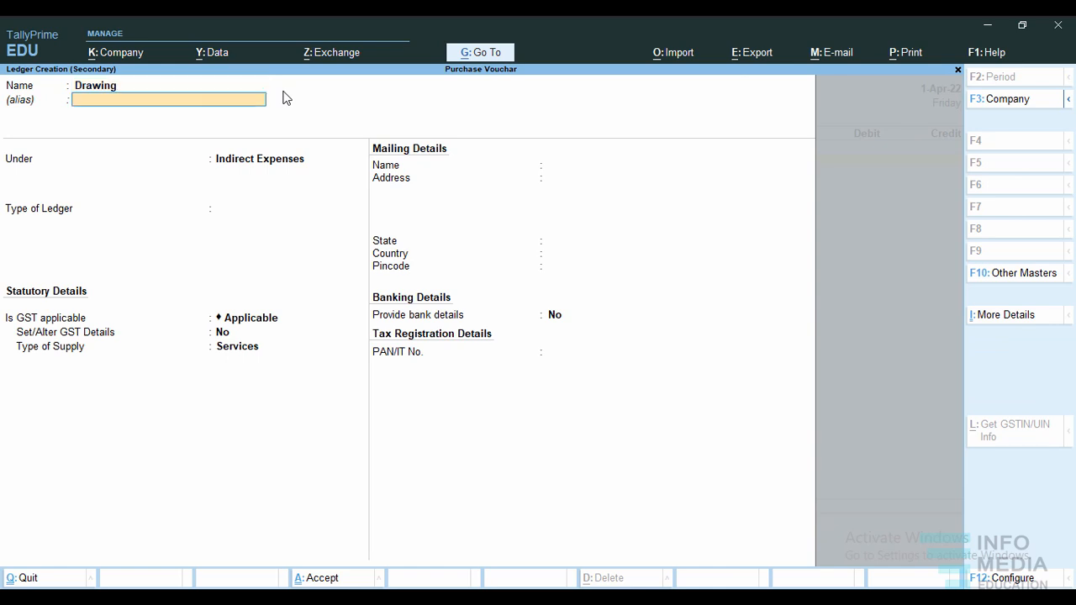
key(Return)
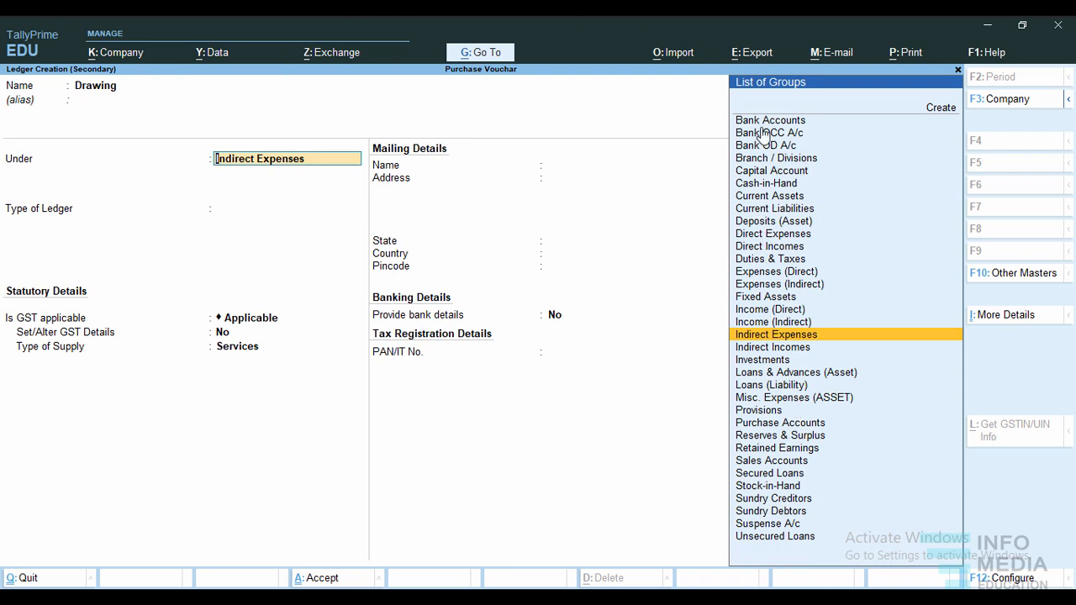
text(Cap)
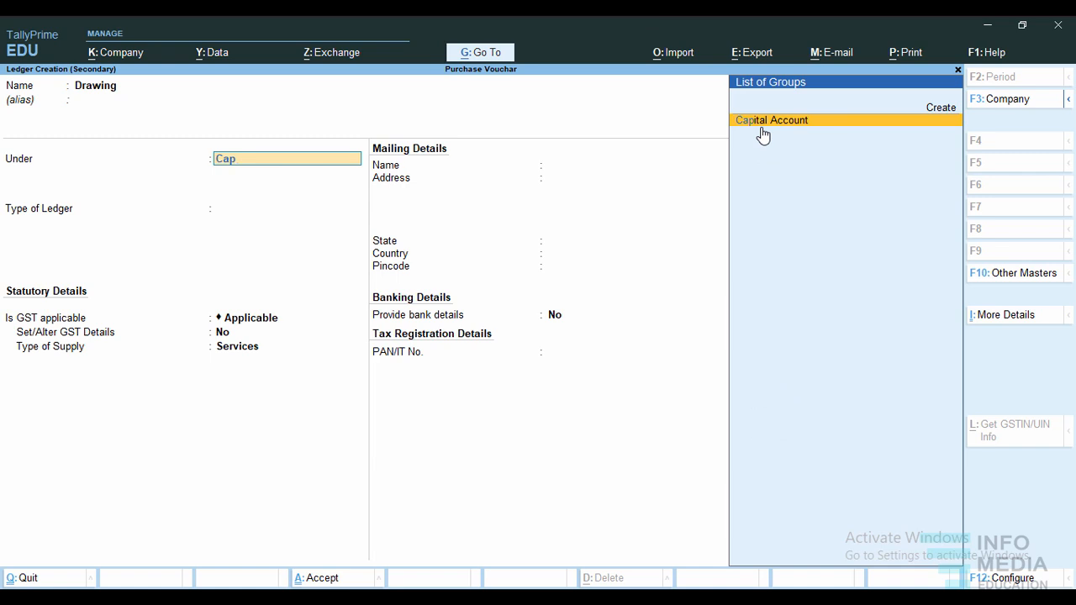
key(Return)
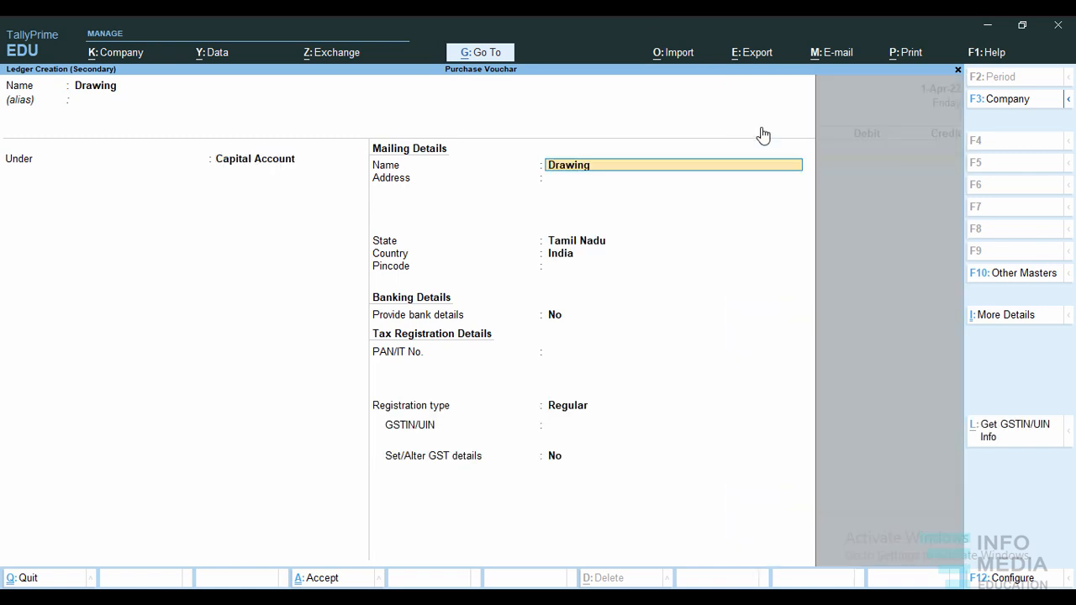
key(ctrl+a)
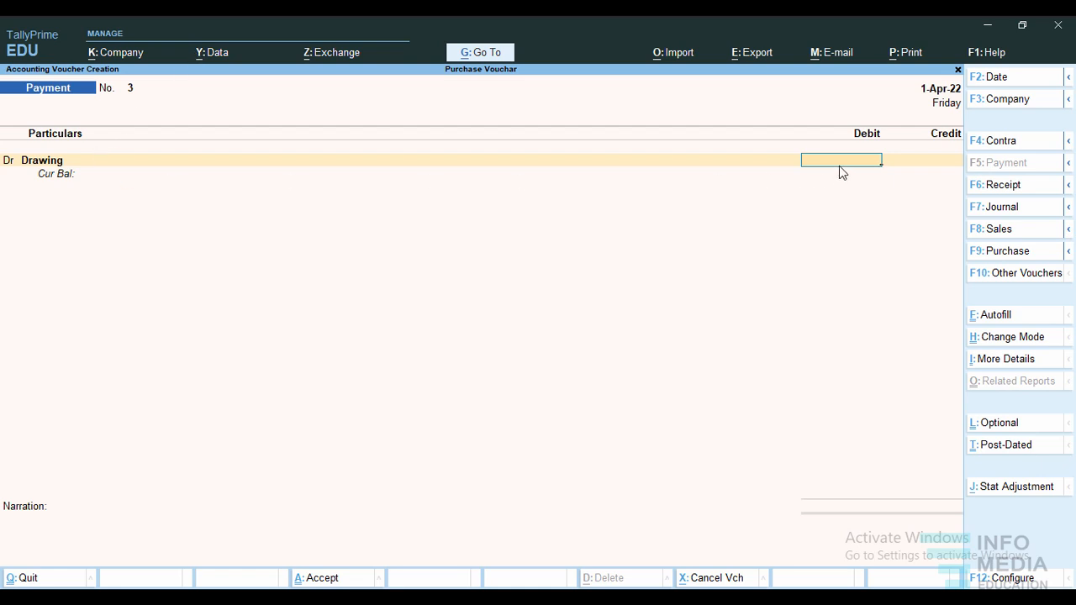
text(500)
key(Return)
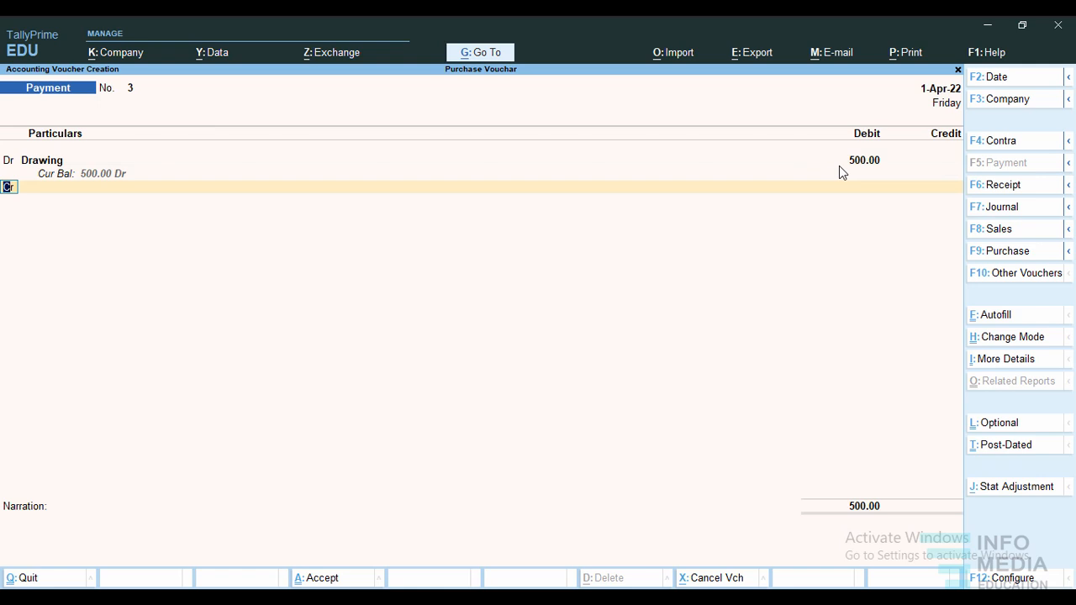
Add a credit line to the voucher and start a new ledger for it named Hafc under Bank Accounts.
text(cr)
key(Return)
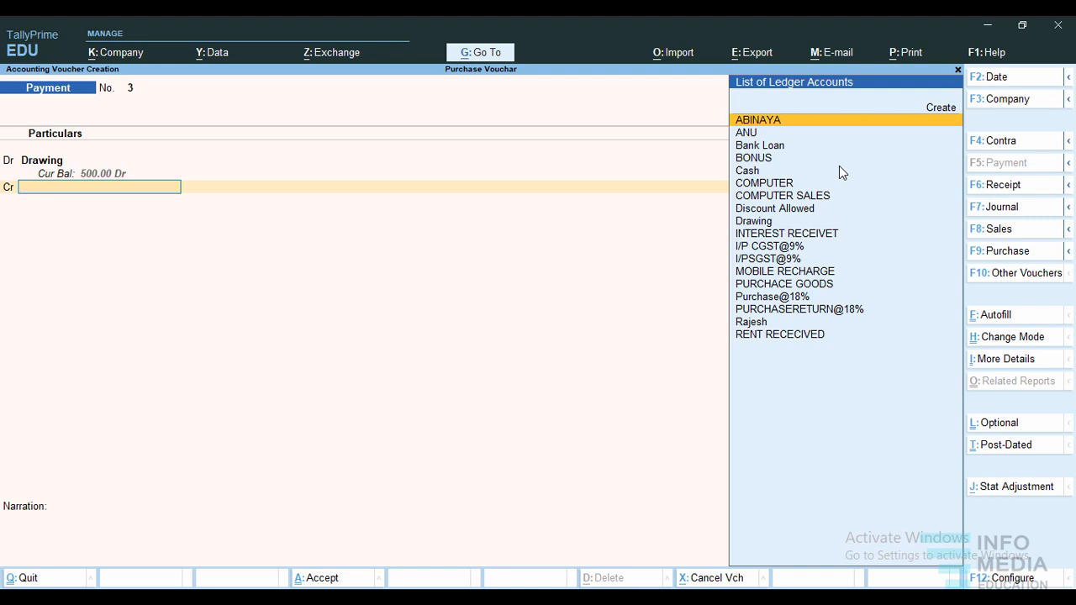
click(940, 108)
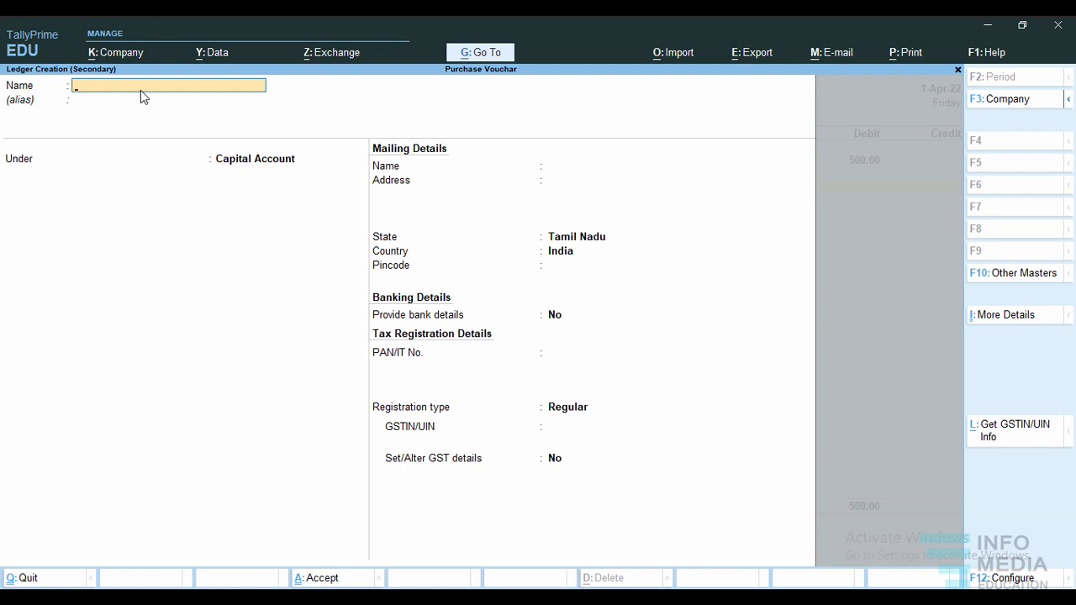
text(Hafc)
key(Return)
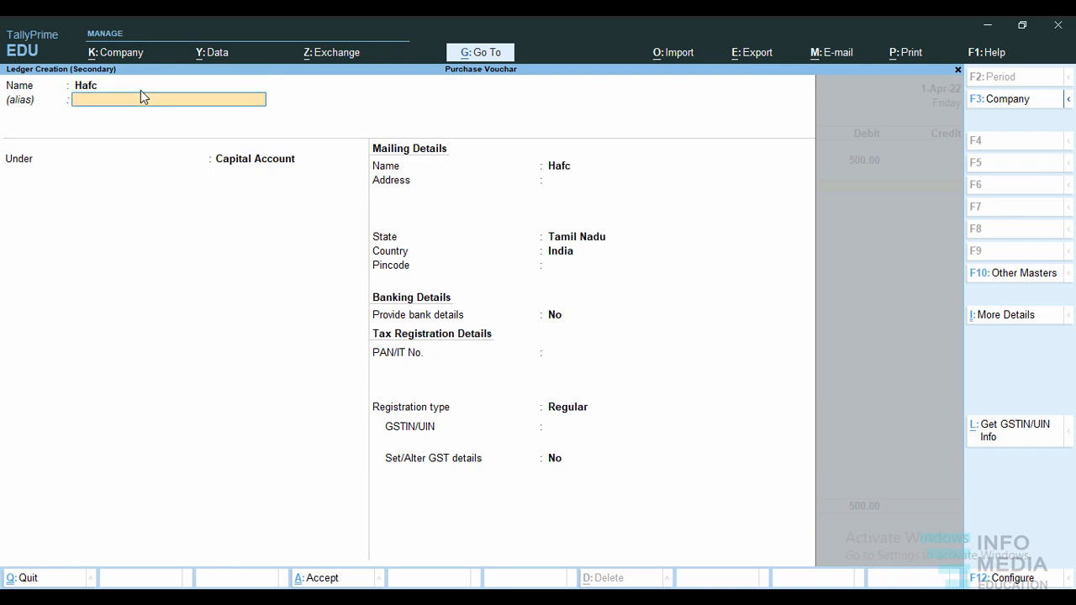
key(Return)
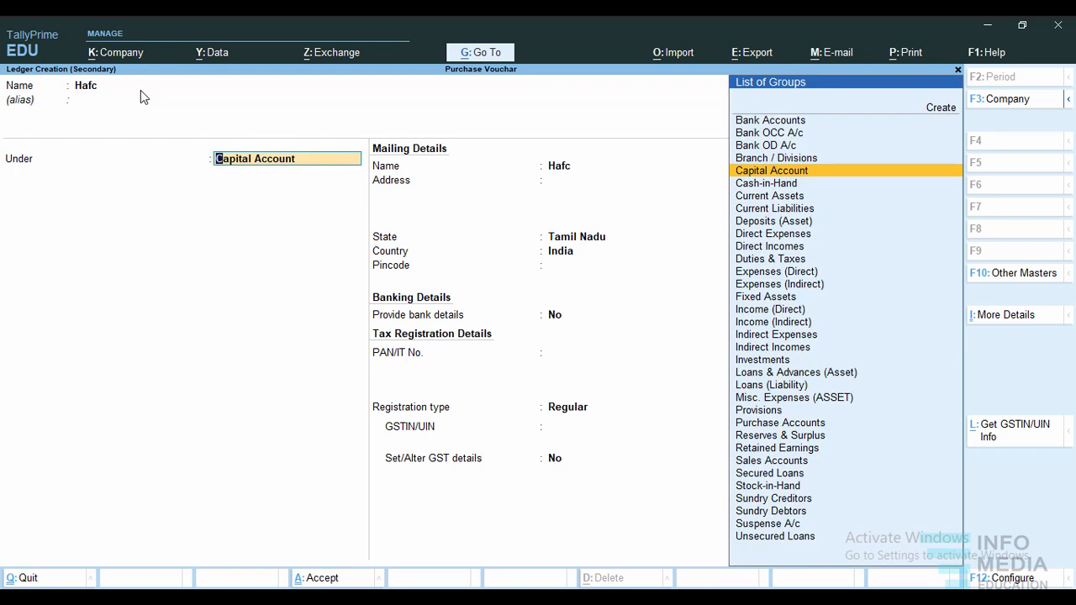
click(770, 122)
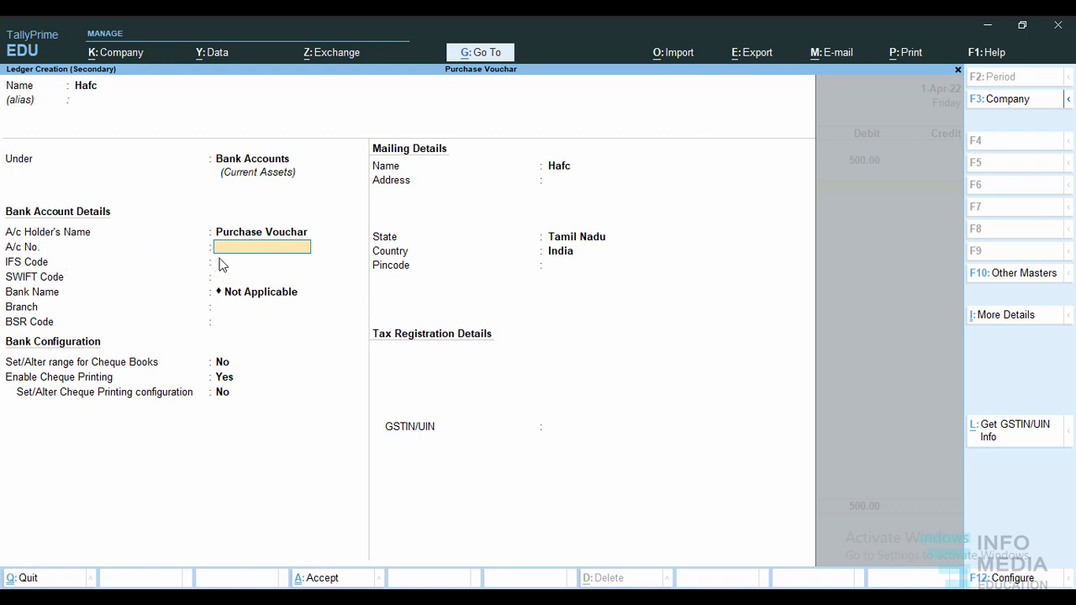
Fill in the bank account number, IFS code AS12345 and branch Thanjavur, leaving the SWIFT code, bank name and BSR code unset.
text(12345678901)
key(Return)
text(AS12345)
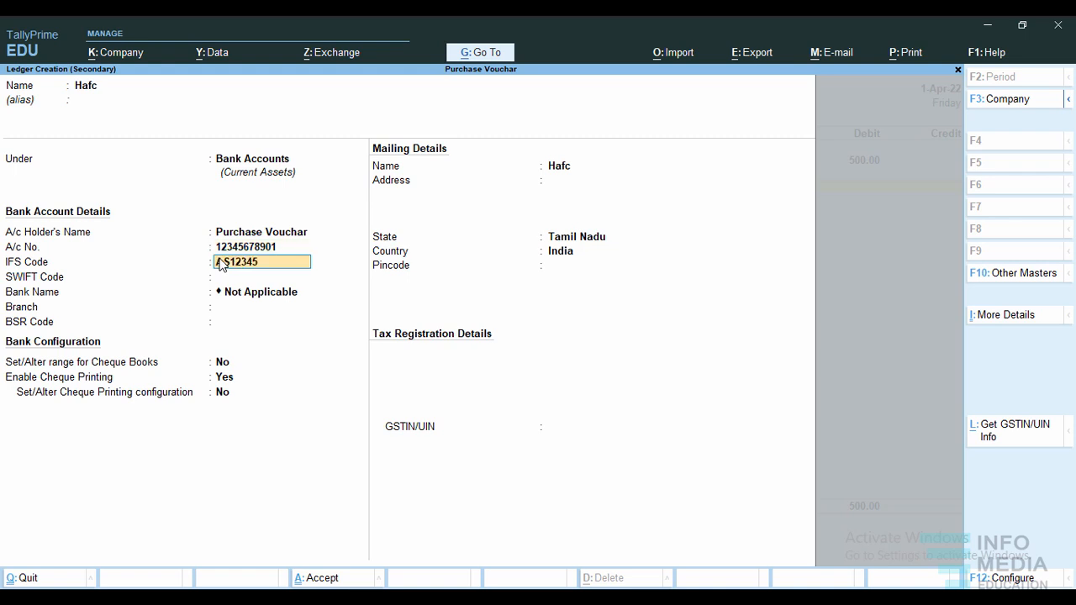
key(Return)
key(Return)
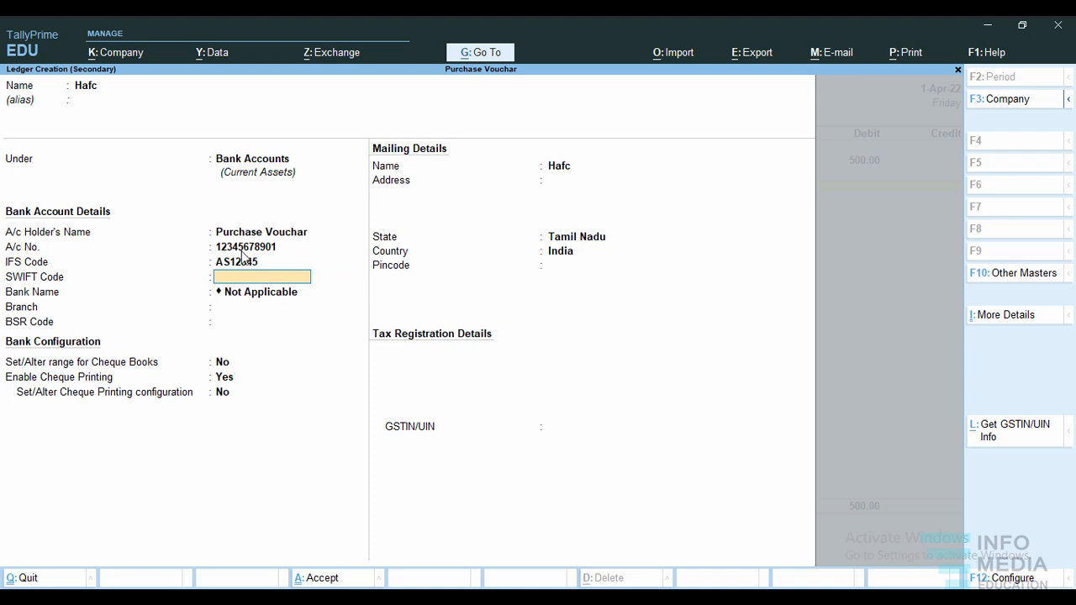
key(Return)
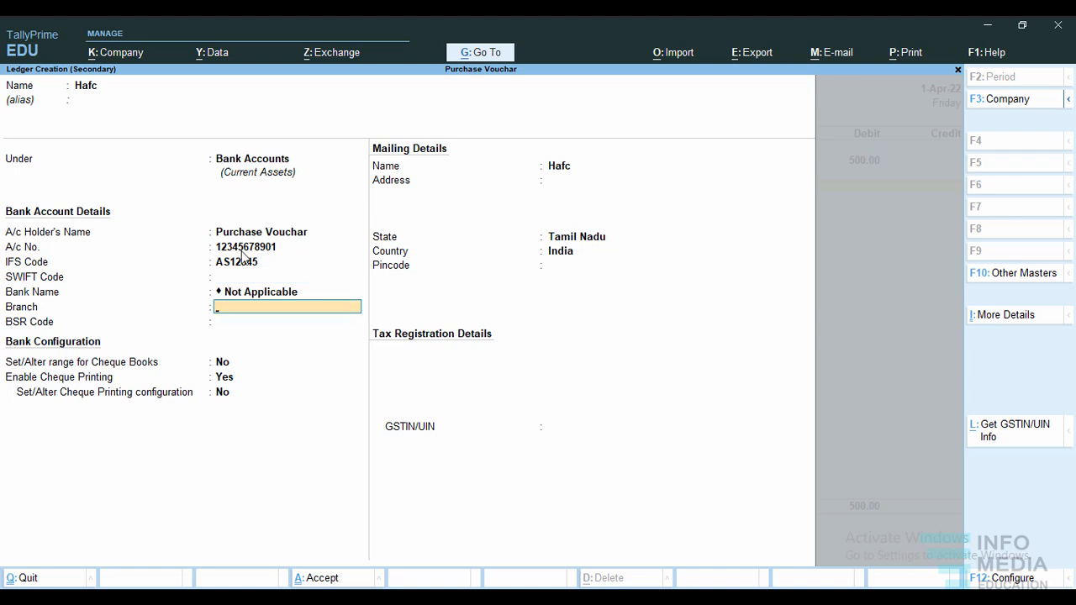
text(Thanjavur)
key(Return)
key(Return)
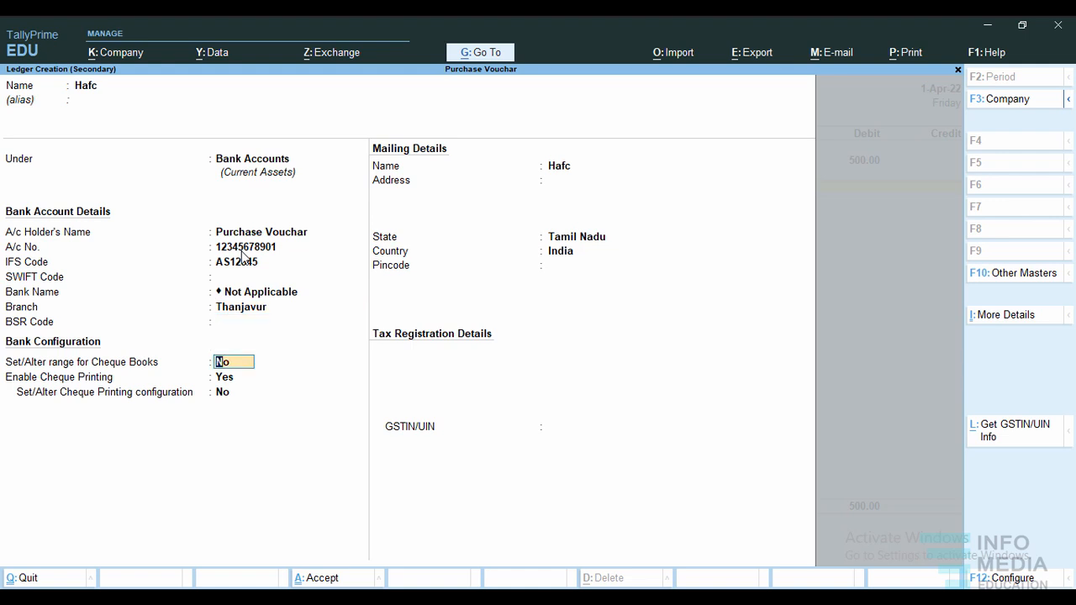
Enable setting a cheque book range for the bank ledger and enter cheque numbers from 100100 to 100500.
key(Return)
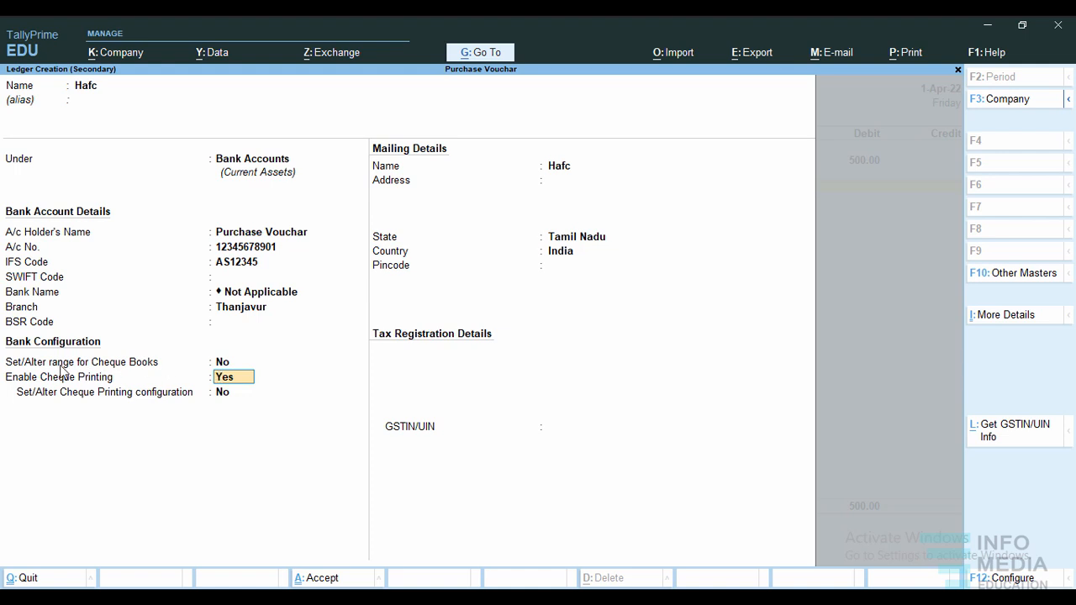
click(225, 363)
key(y)
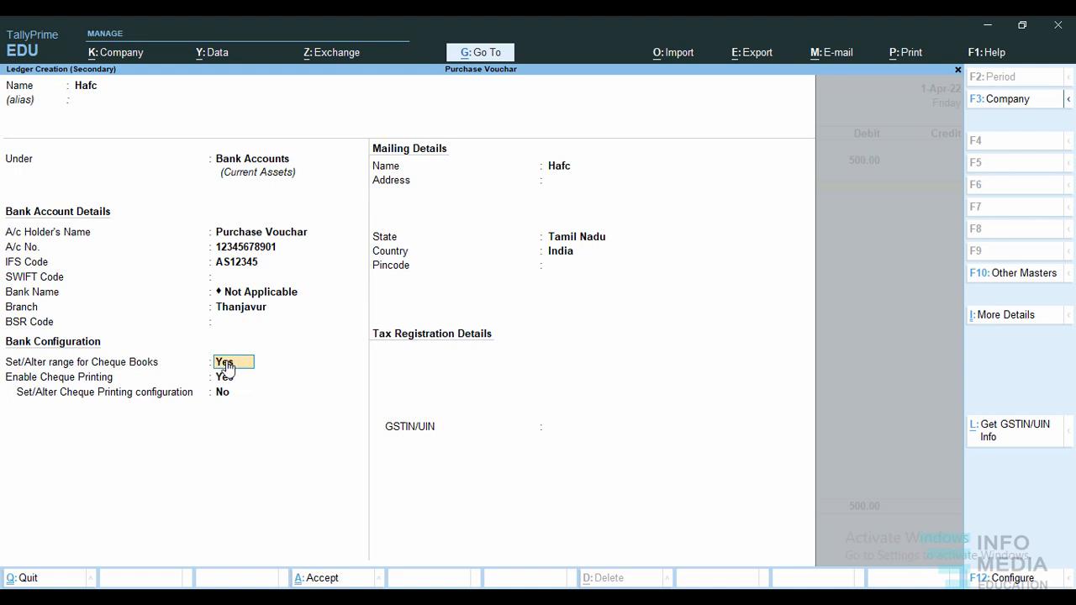
key(Return)
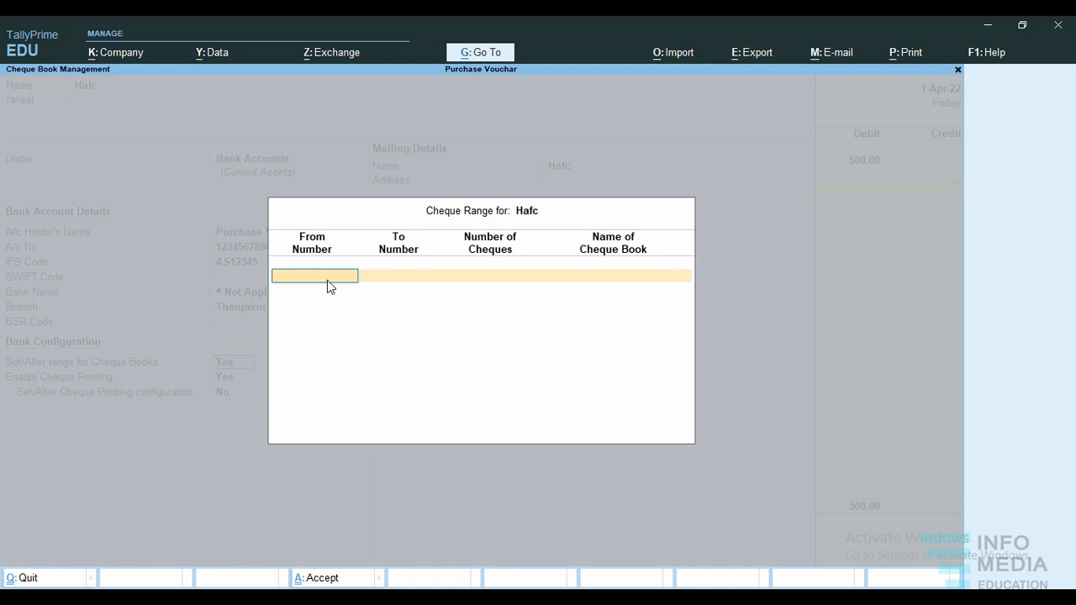
text(100100)
key(Return)
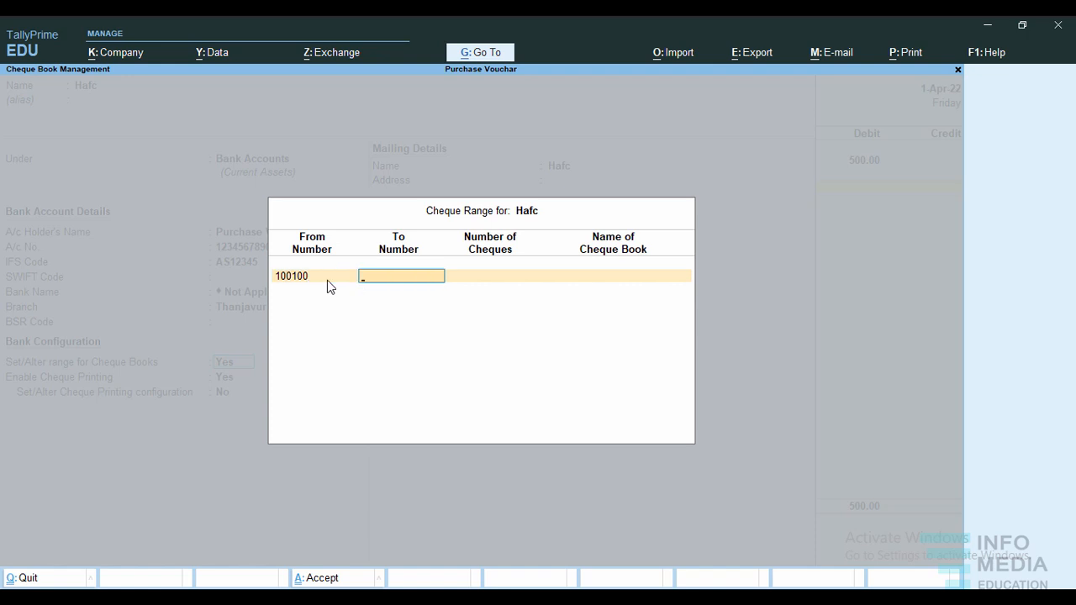
text(100500)
key(Return)
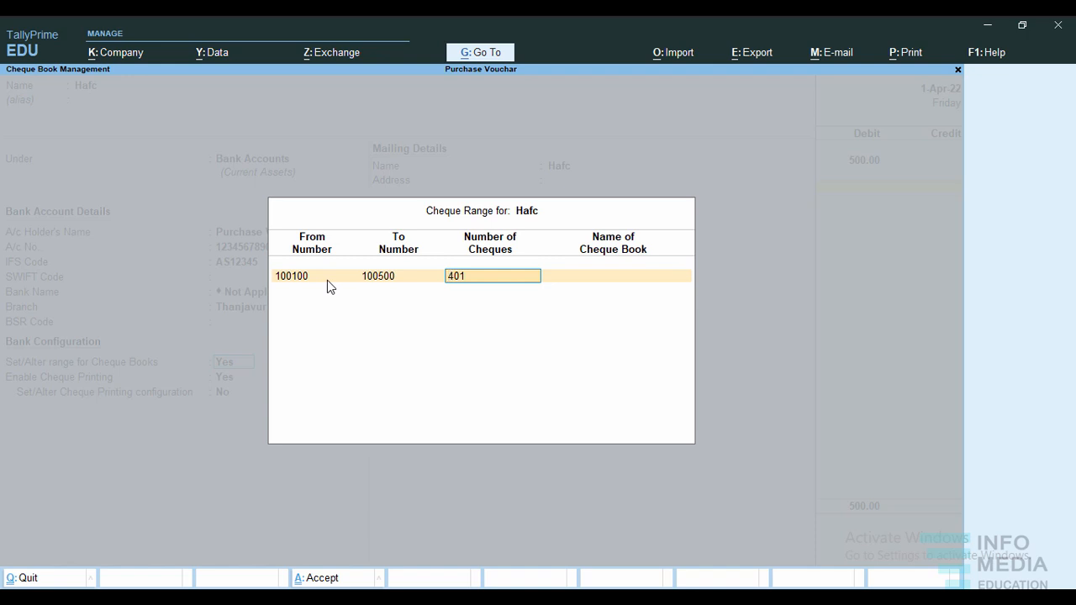
Name the cheque book Hdfe and accept the cheque range.
key(Return)
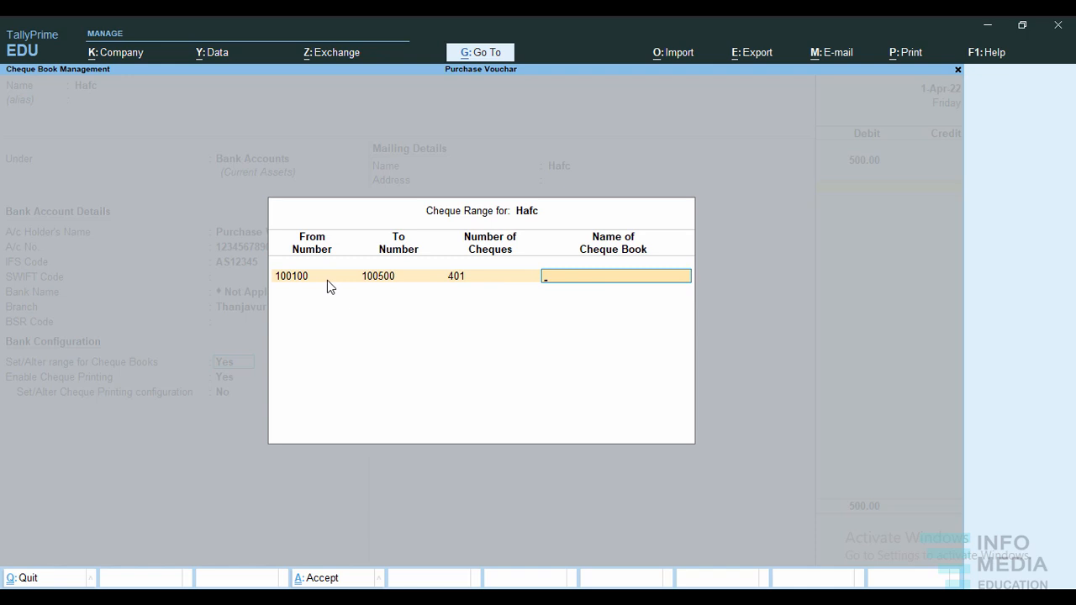
text(Hdfe)
key(Return)
key(Return)
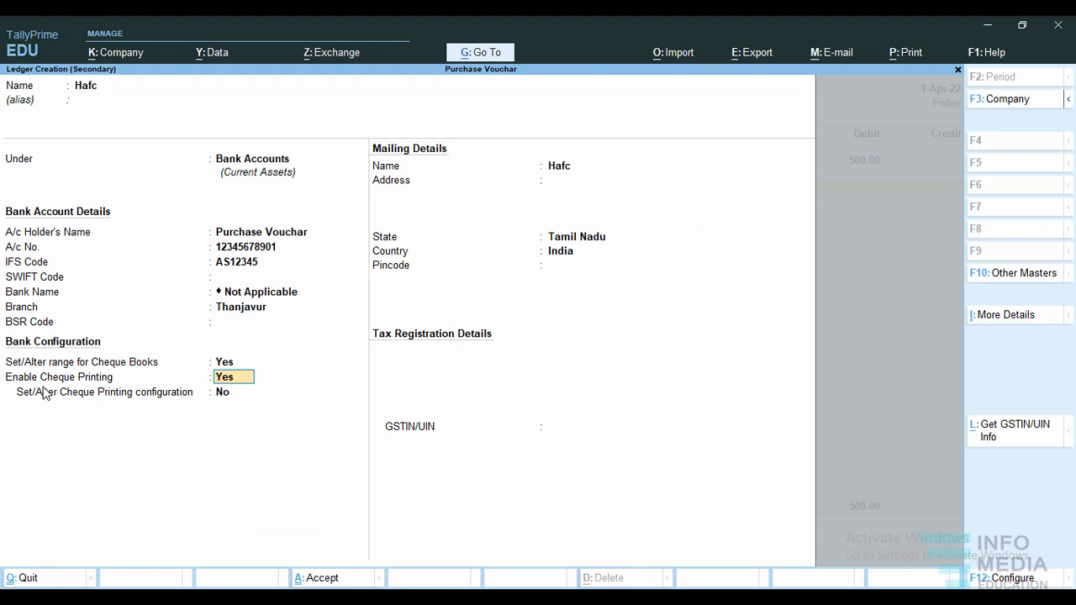
Disable cheque printing for the bank ledger and save the ledger into the voucher's credit line.
text(no)
key(Return)
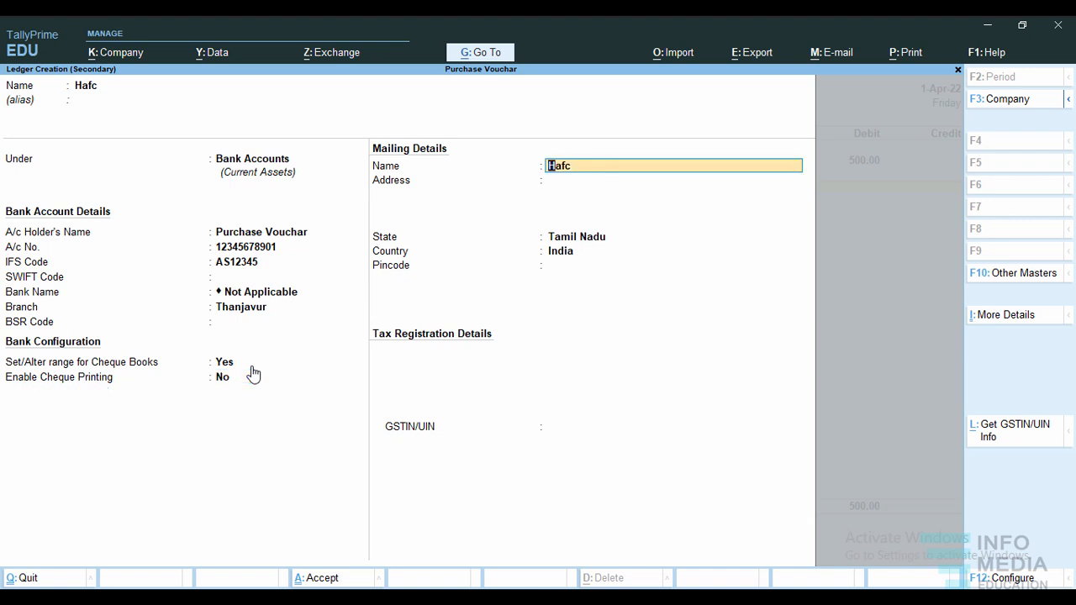
key(ctrl)
key(ctrl+a)
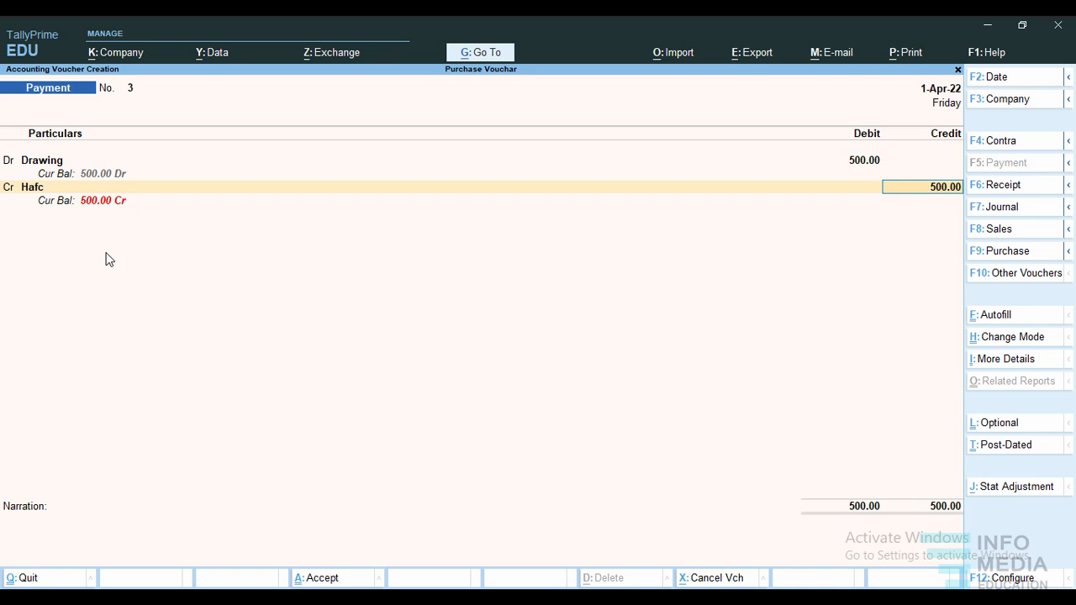
Open the credited bank ledger for alteration and correct its name to Hdfc.
click(30, 188)
key(ctrl+Return)
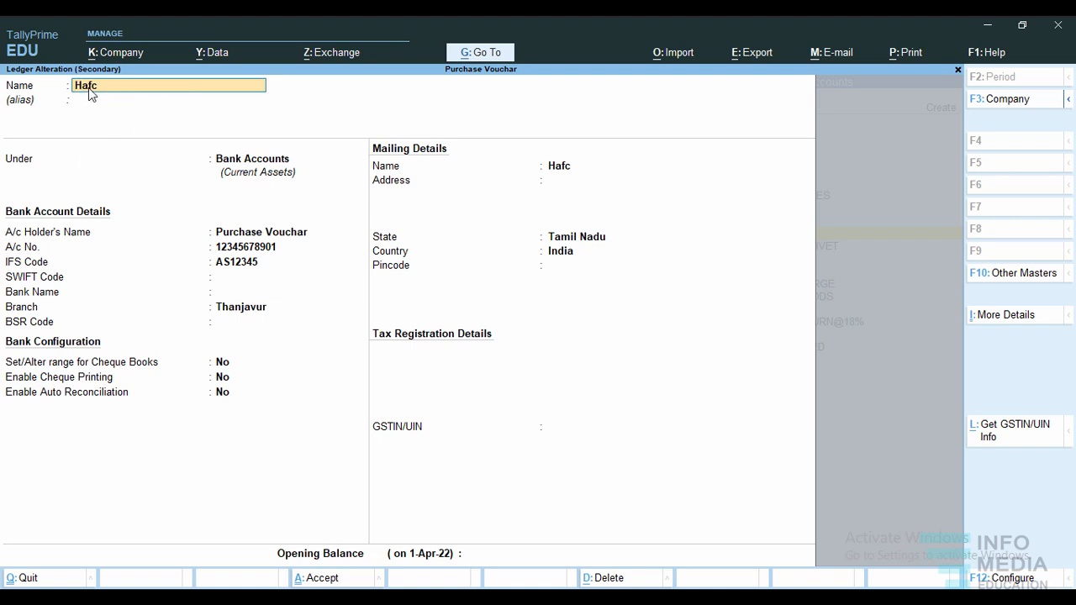
key(BackSpace)
key(BackSpace)
key(BackSpace)
text(df)
Save the Hdfc ledger with an opening balance of 10,00,000 Dr and accept the payment voucher.
click(345, 555)
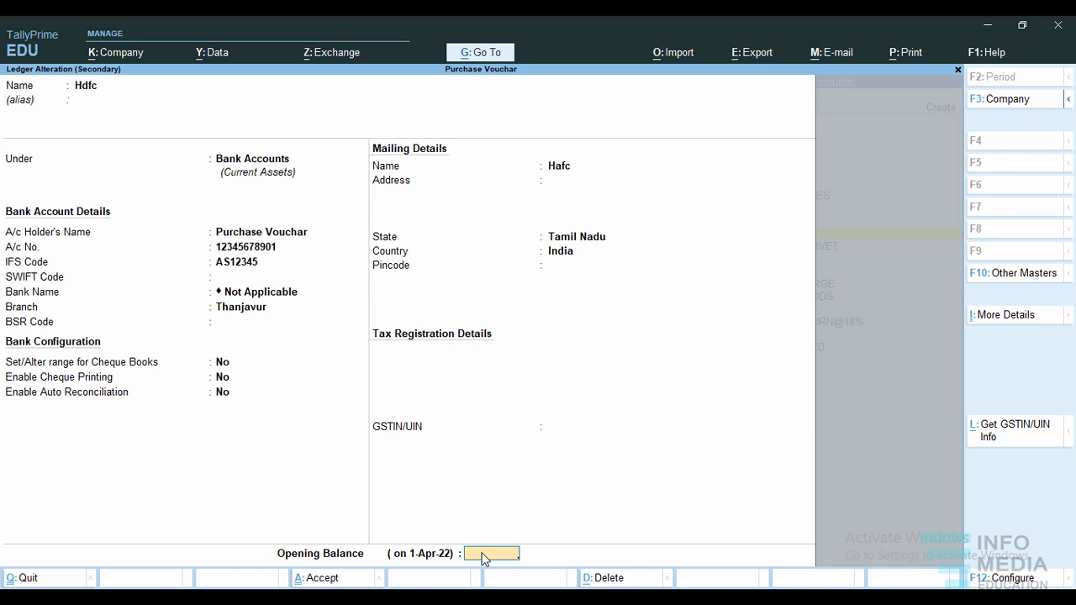
text(1000000)
key(Return)
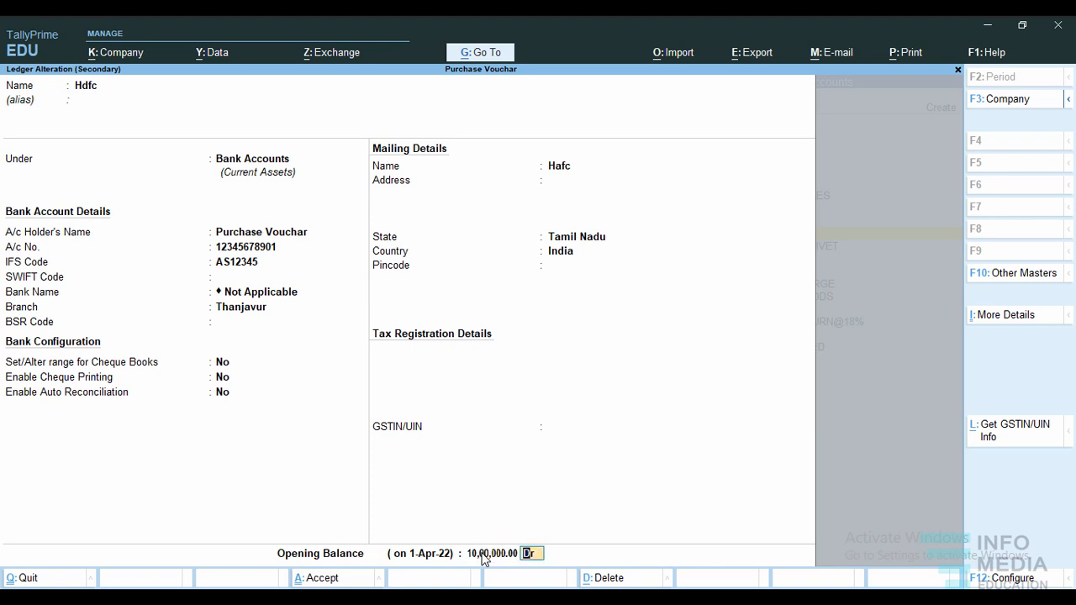
key(ctrl)
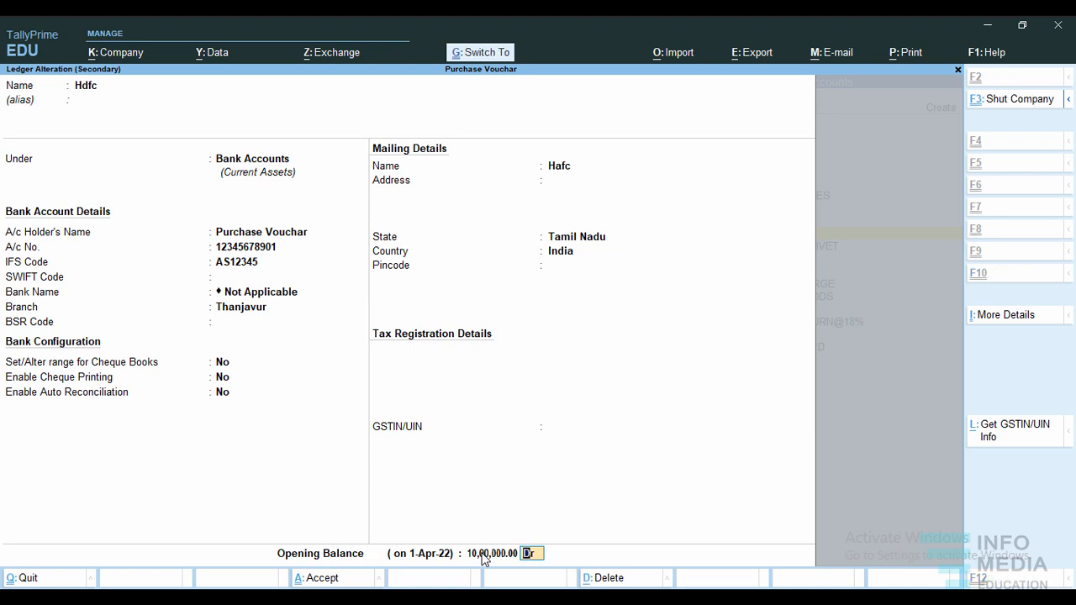
key(ctrl+a)
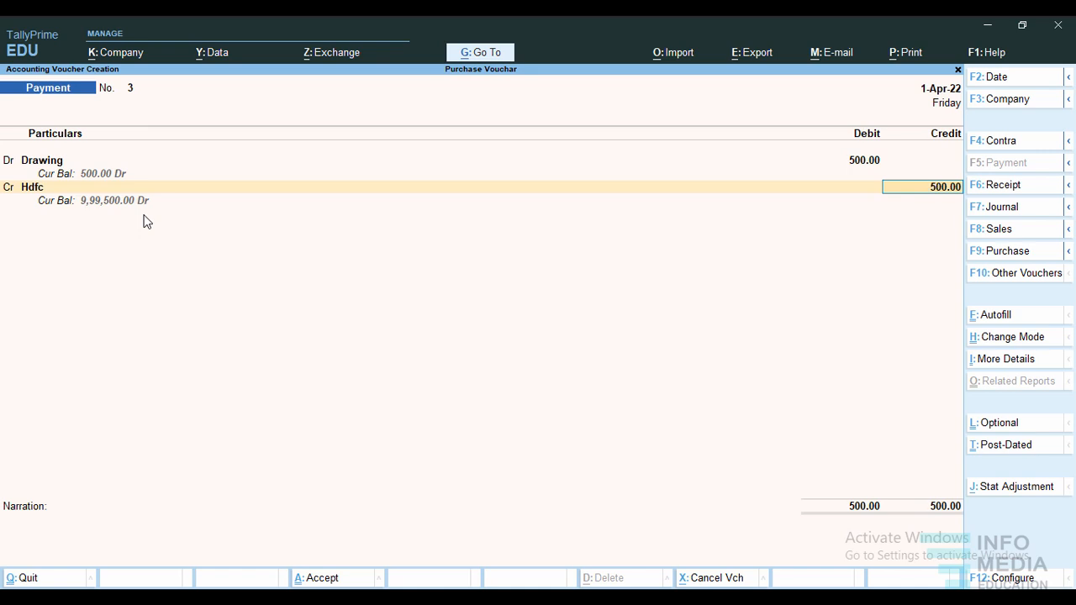
key(ctrl)
key(ctrl+a)
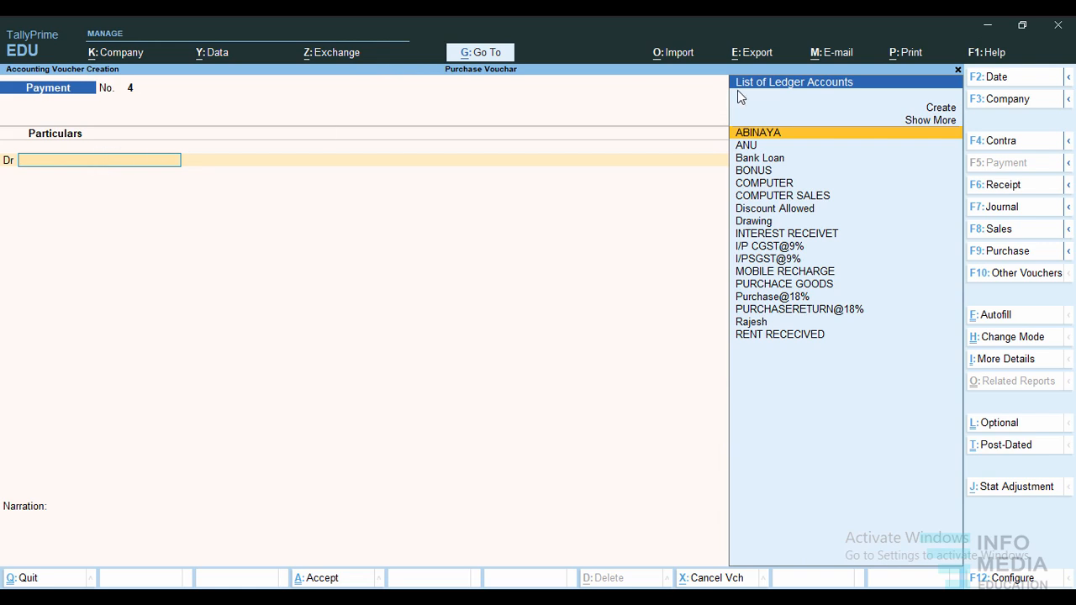
Create the Machinery ledger under Fixed Assets and debit it 7,000 in the new payment voucher.
click(941, 107)
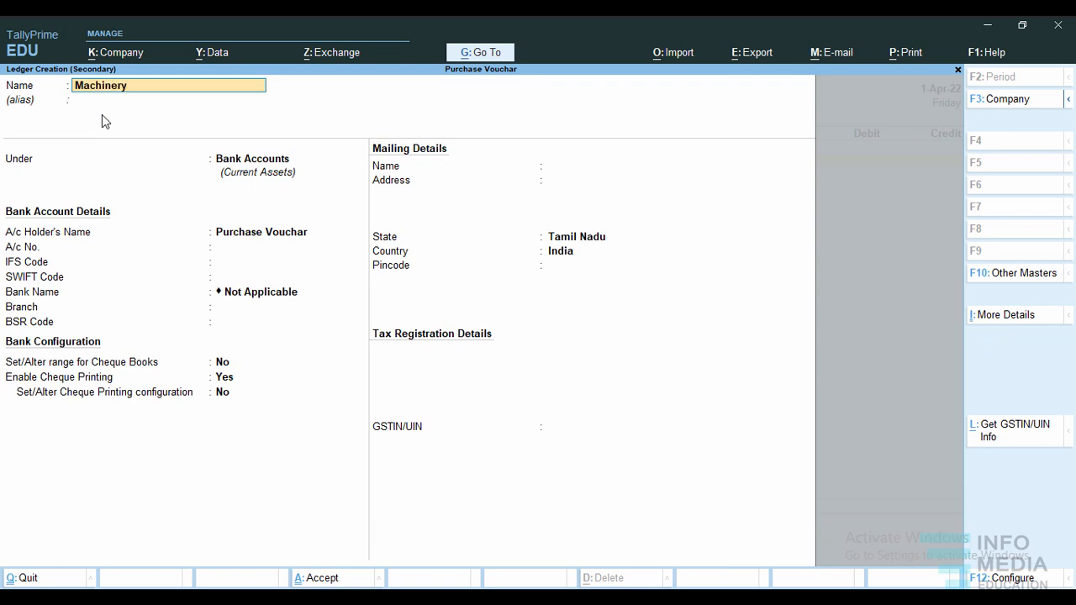
key(Return)
key(Return)
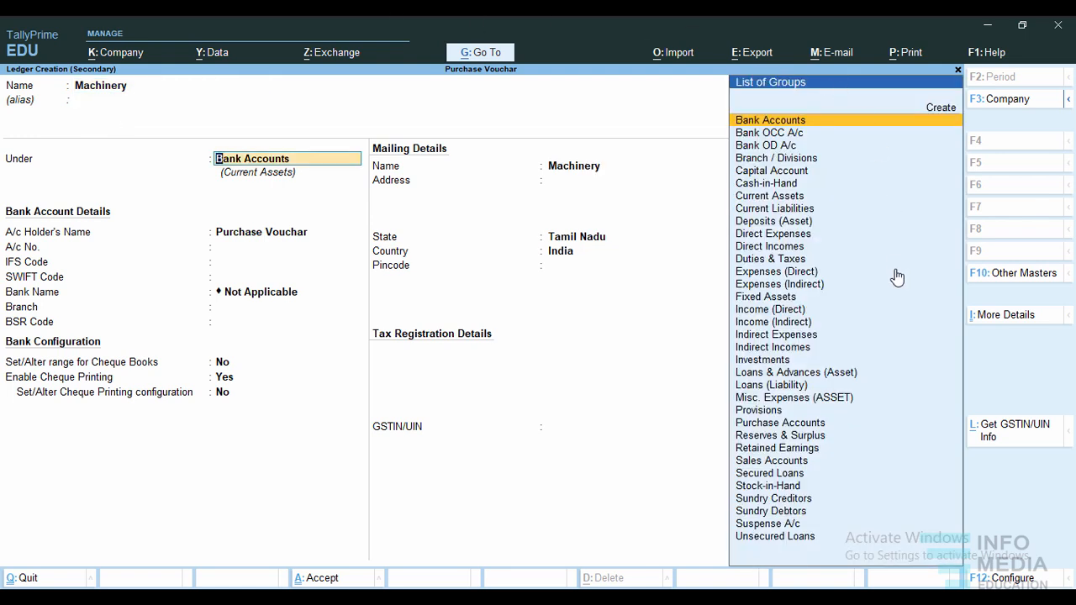
click(782, 297)
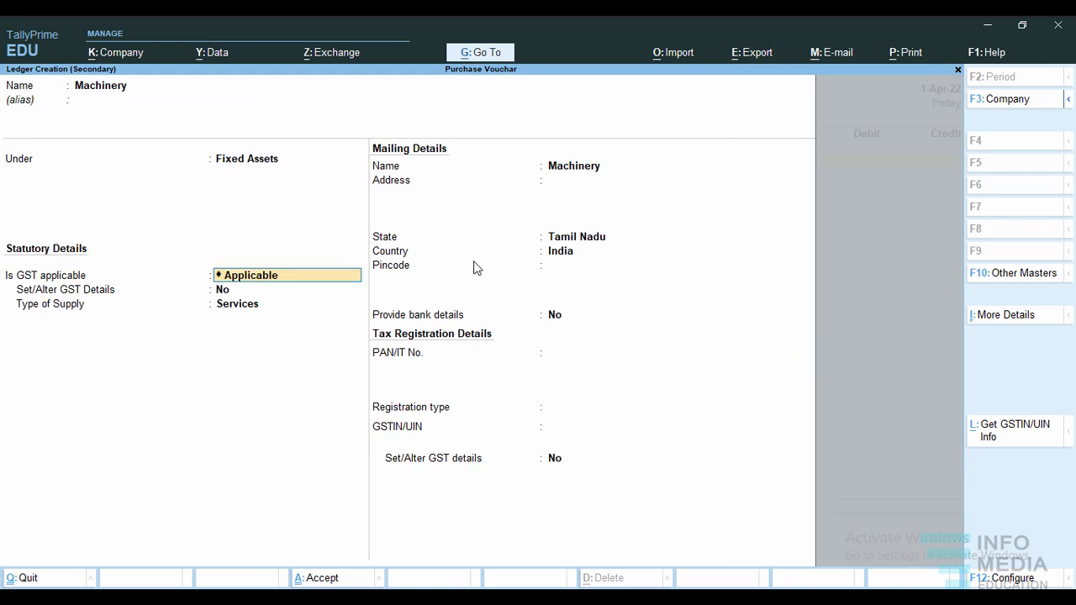
key(ctrl)
key(ctrl+a)
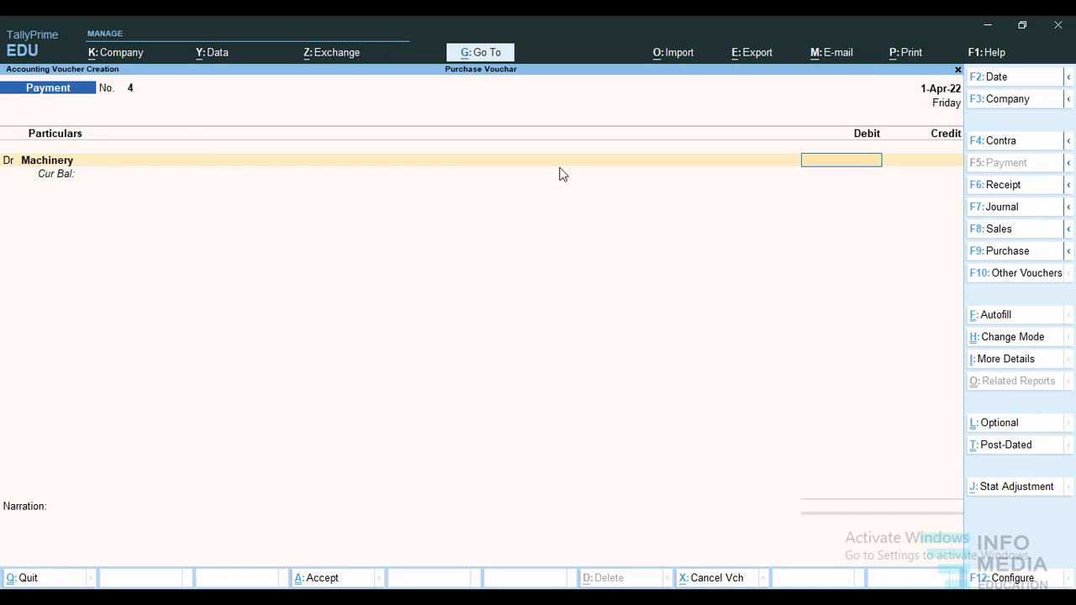
text(7,000)
key(Return)
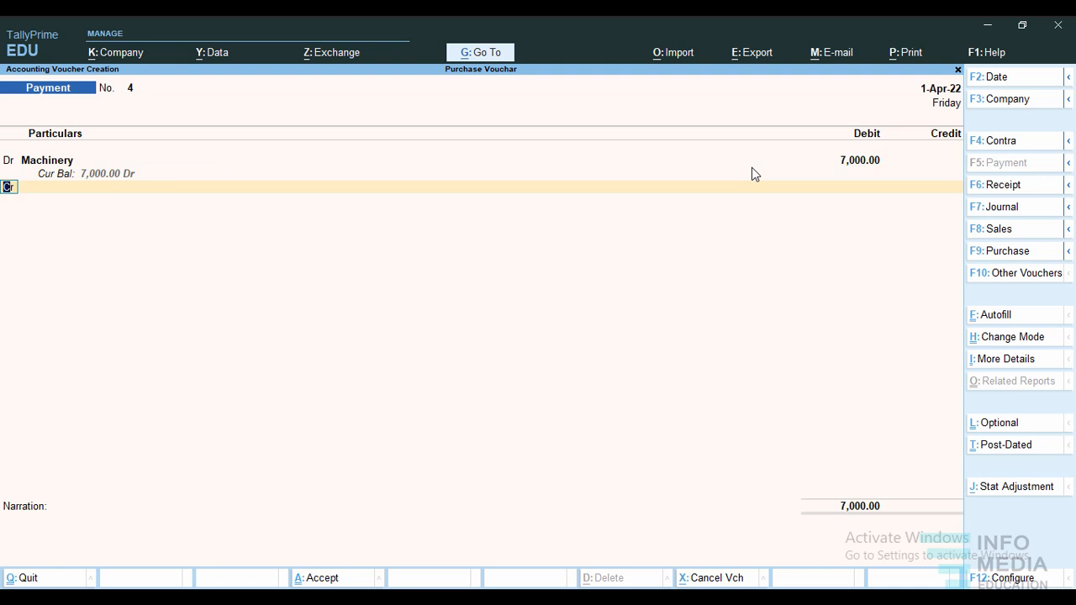
Credit Cash with 7,000 against the machinery purchase and accept the payment voucher without a narration.
text(c)
key(Return)
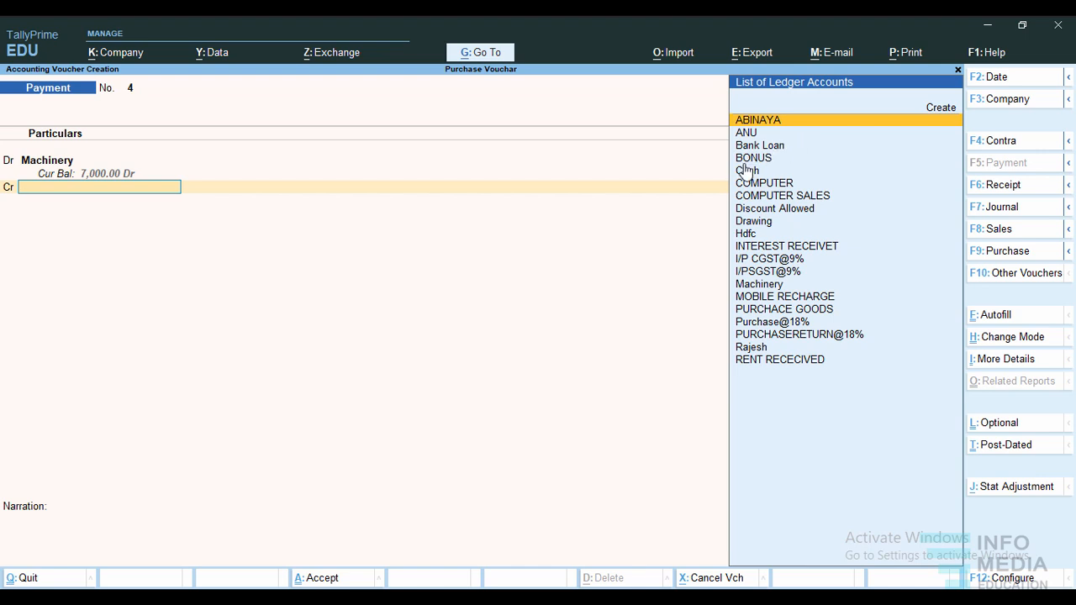
click(751, 173)
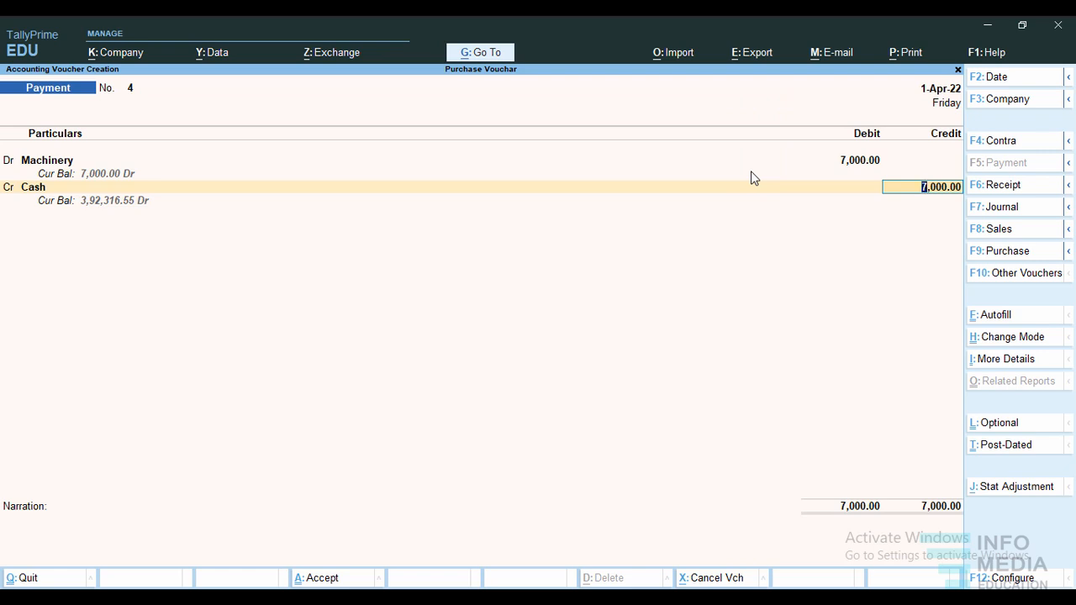
key(Return)
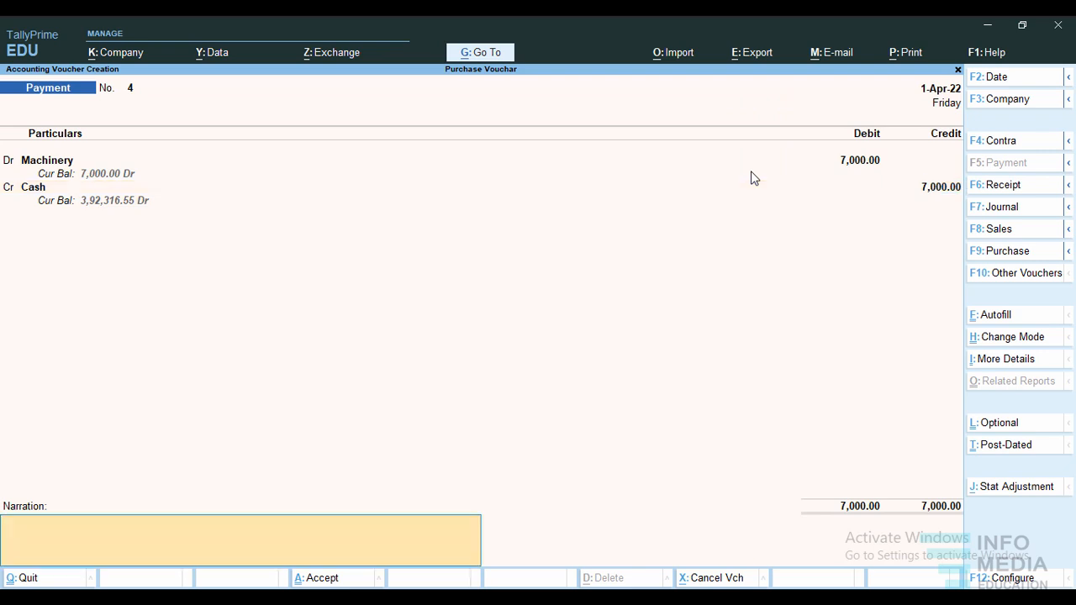
key(ctrl)
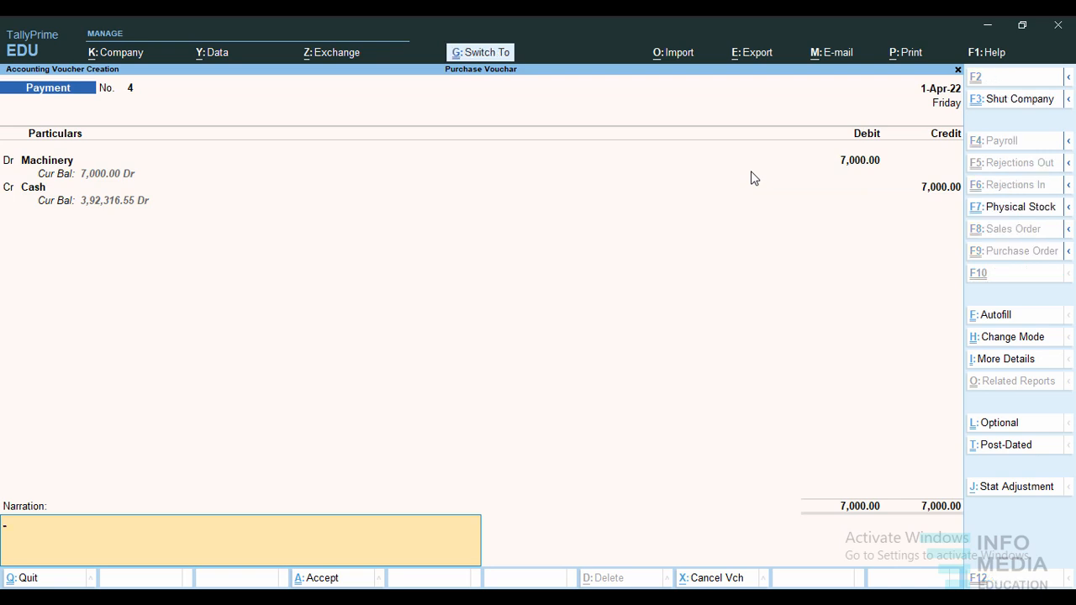
key(ctrl+a)
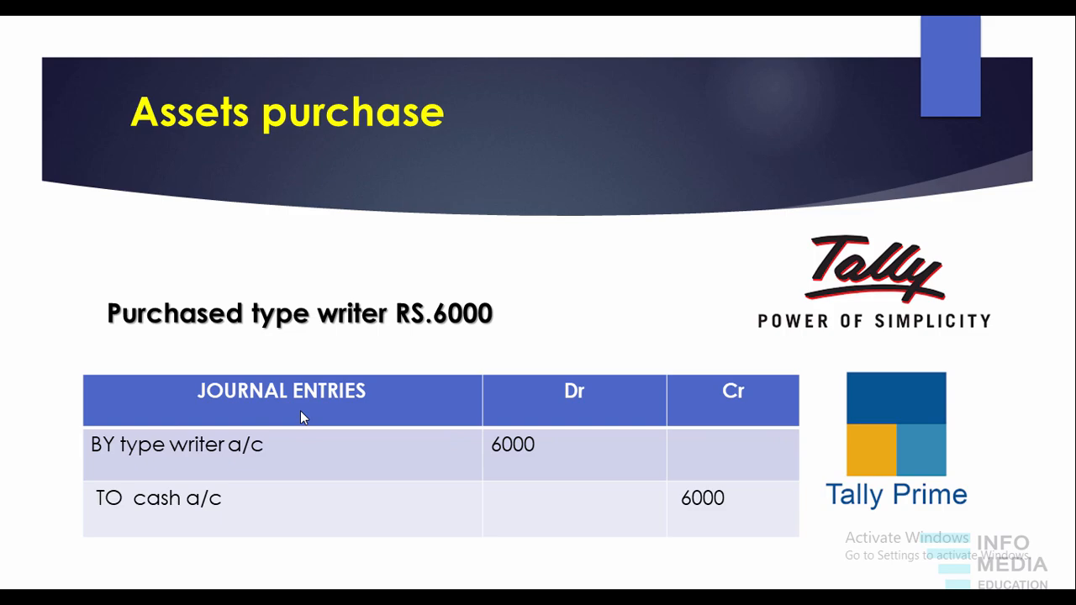
Switch back to TallyPrime and create a Type Writer ledger under Fixed Assets for the new payment voucher's debit line.
key(alt+Tab)
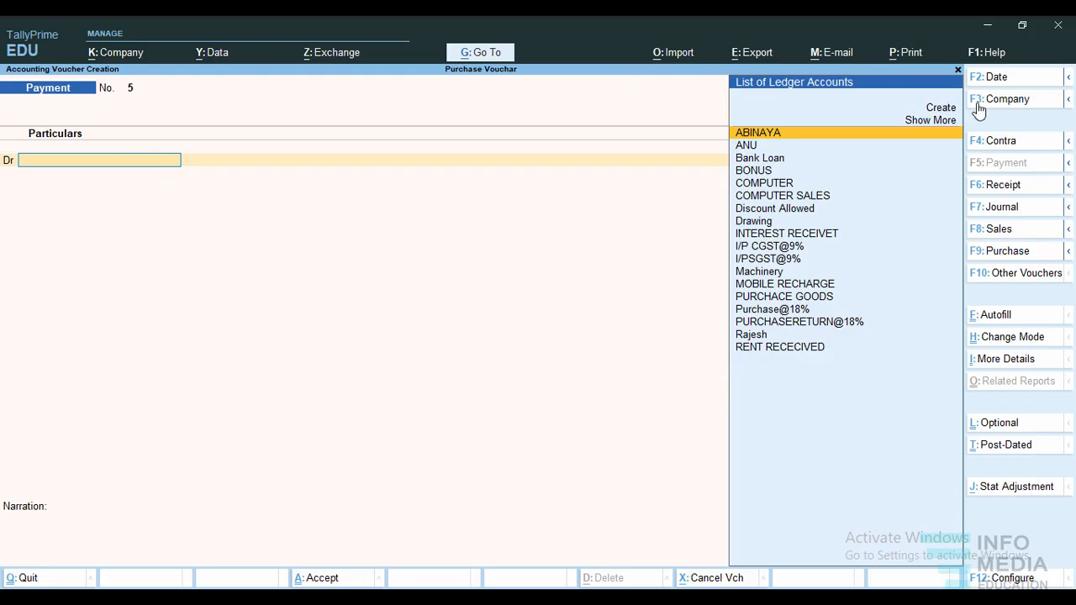
click(941, 108)
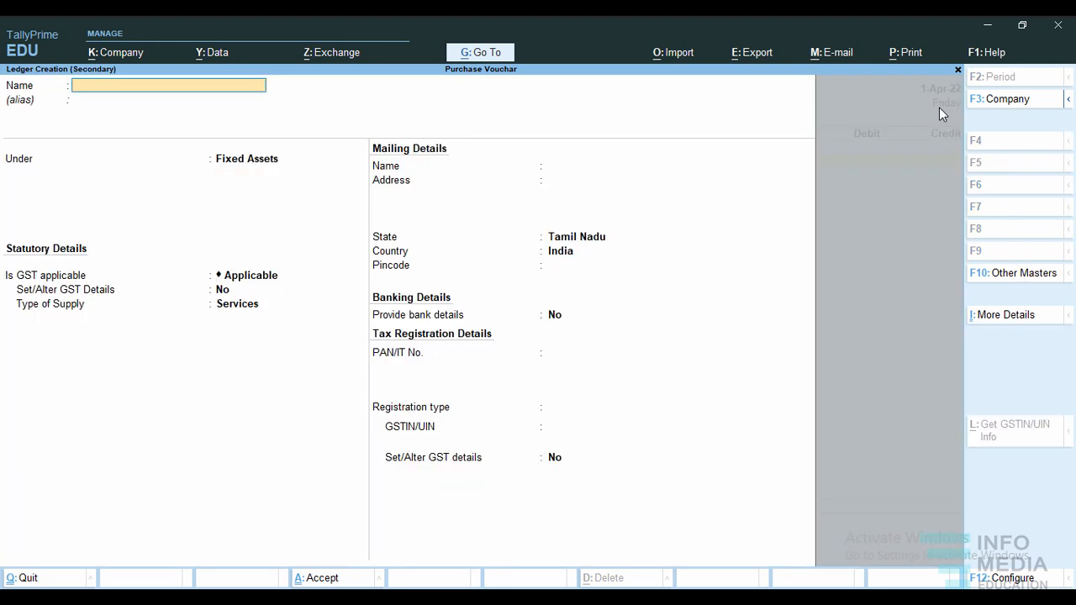
text(Type Writer)
key(Return)
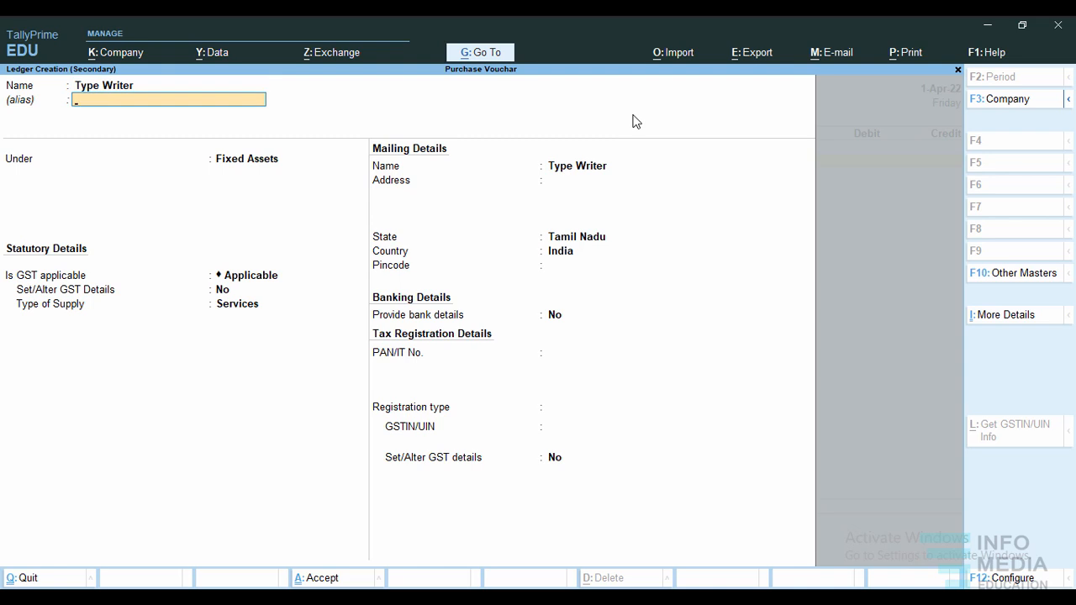
key(Return)
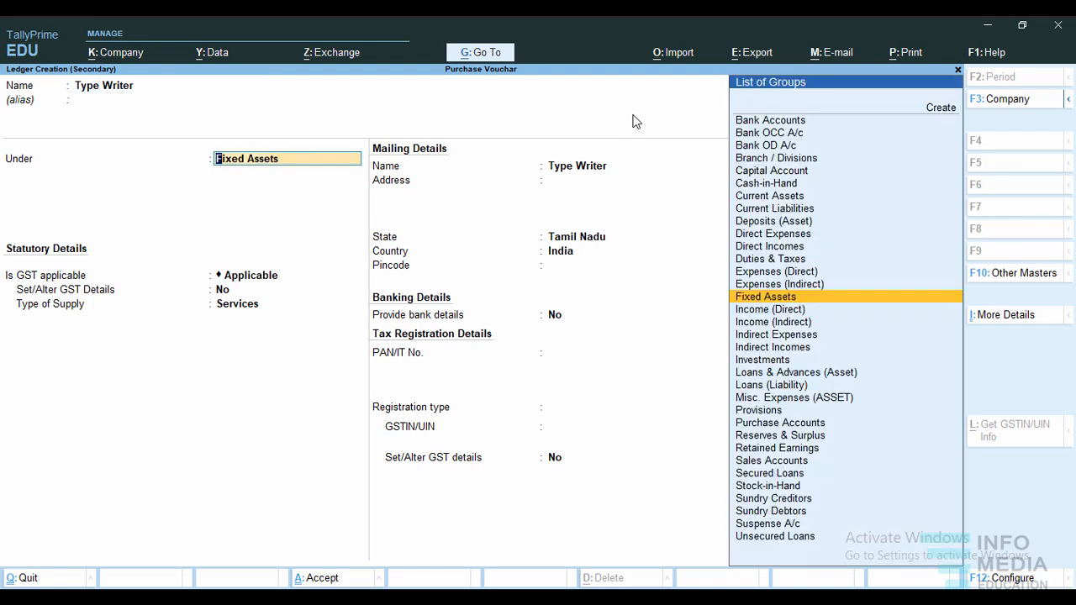
key(Return)
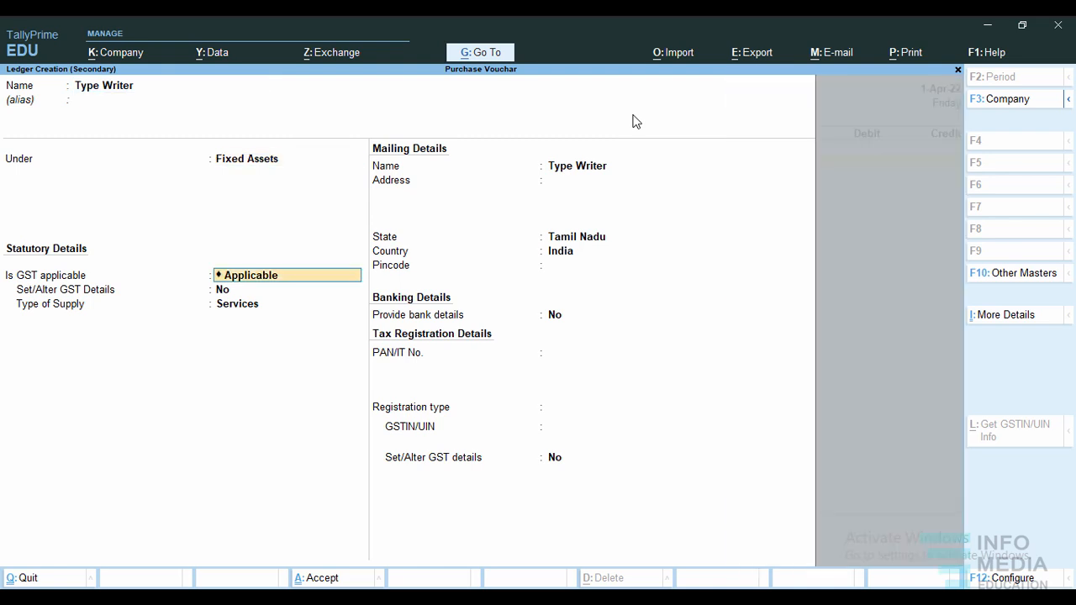
key(ctrl+a)
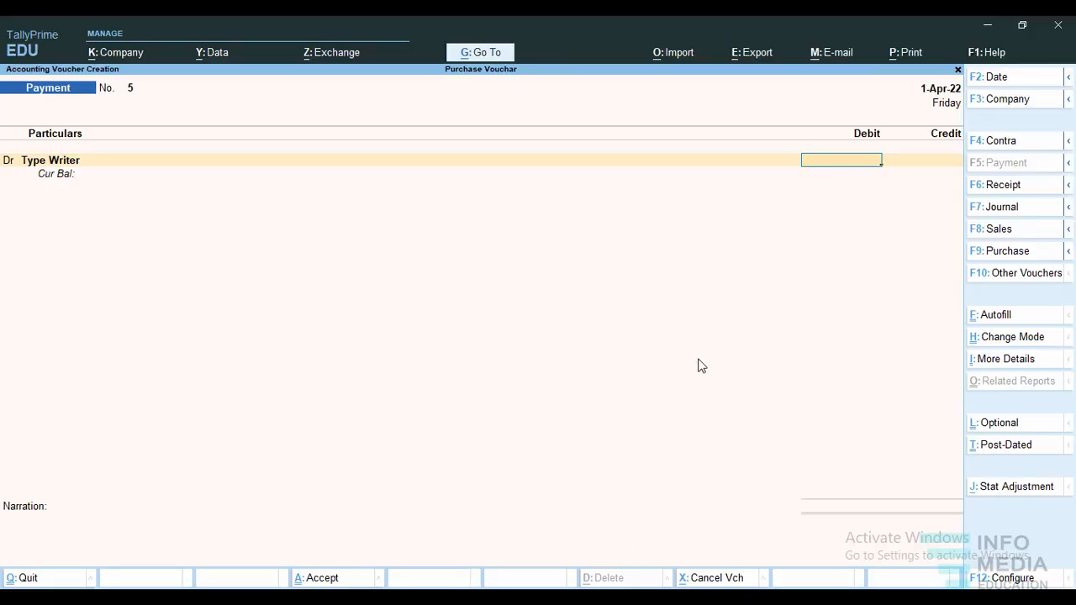
Debit Type Writer 6,000, credit Cash with the same amount, and accept the payment voucher.
text(6000)
key(Return)
text(cr)
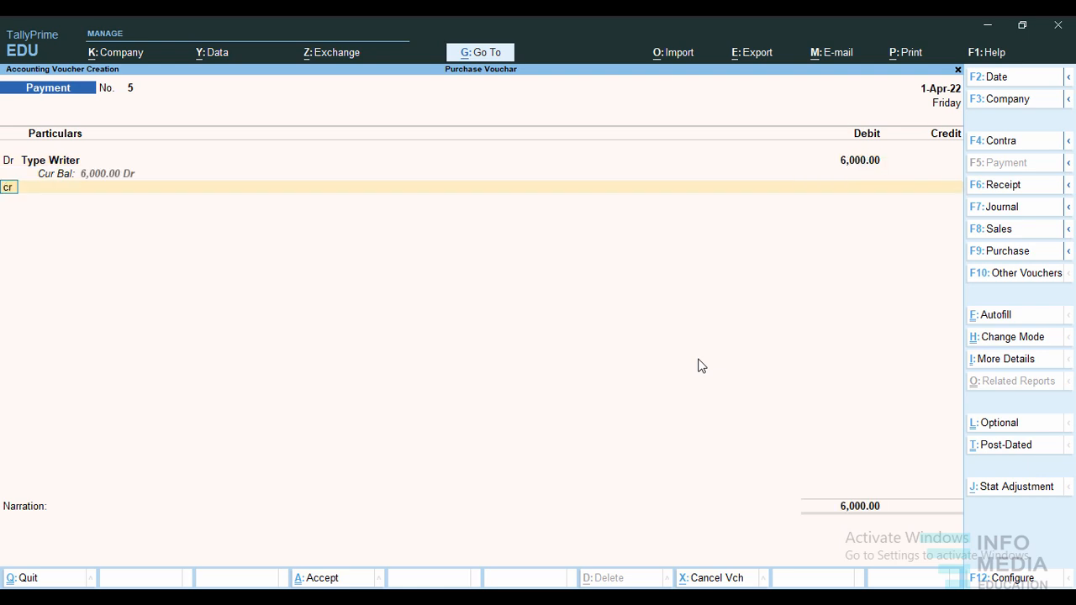
key(Return)
text(Ca)
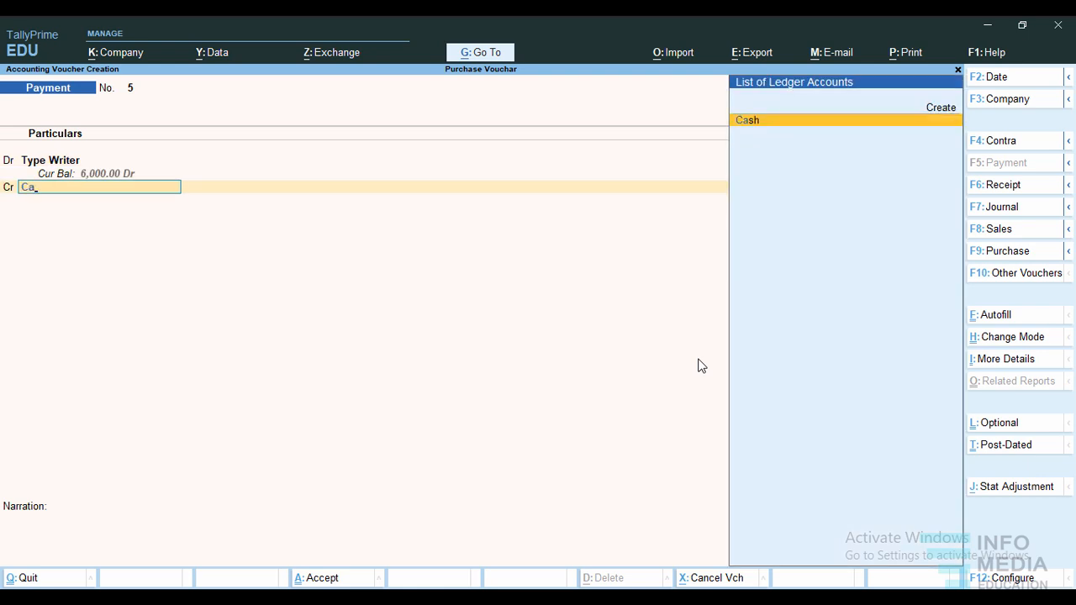
key(Return)
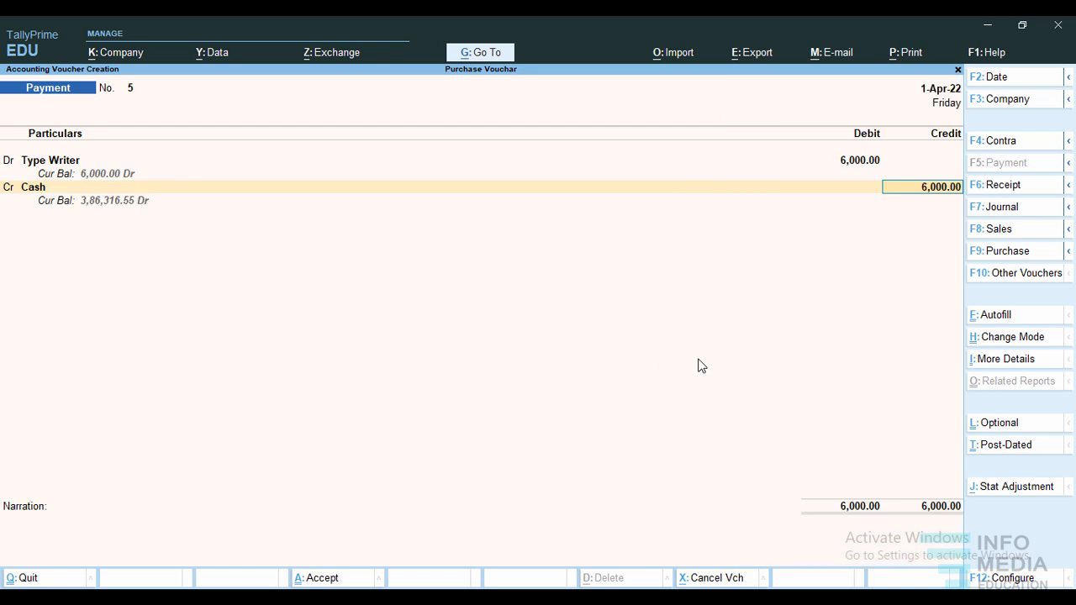
key(Return)
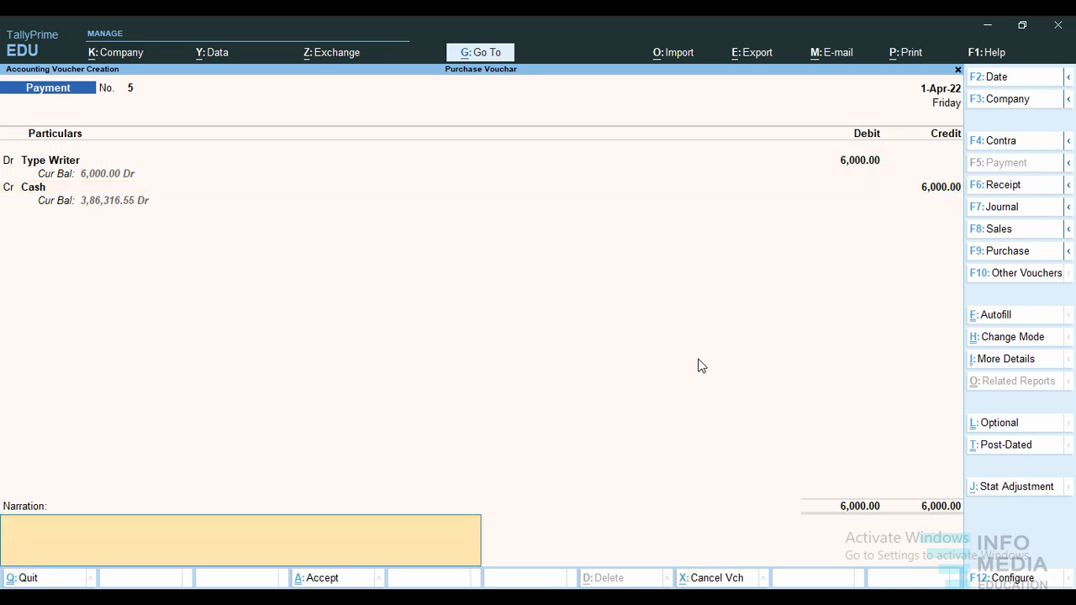
key(ctrl)
key(Return)
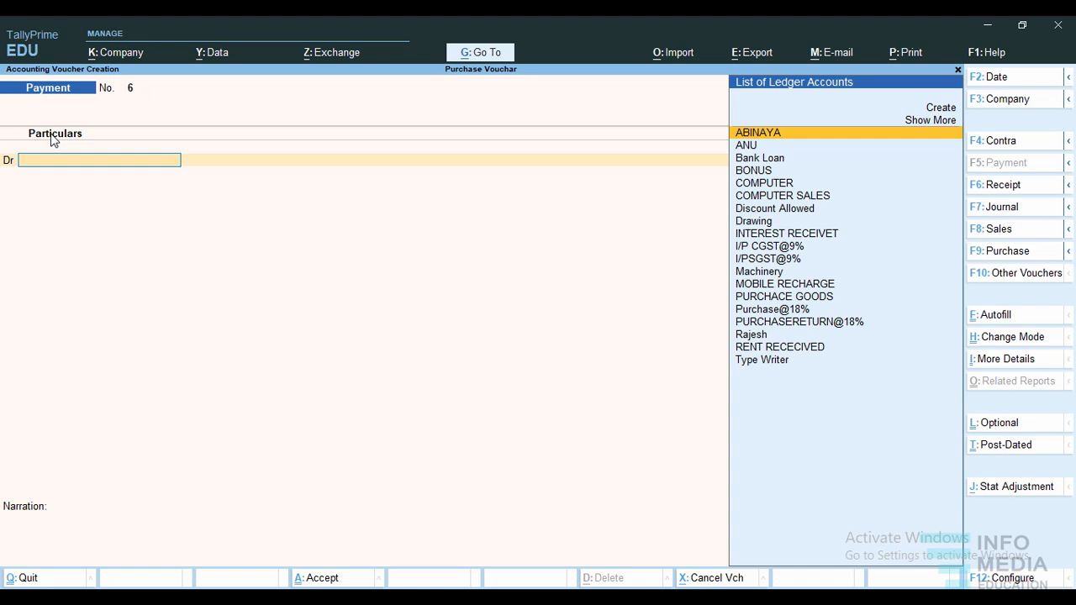
Create a ledger in the creditor's name under Sundry Creditors and save it into the new payment voucher's debit line.
click(948, 107)
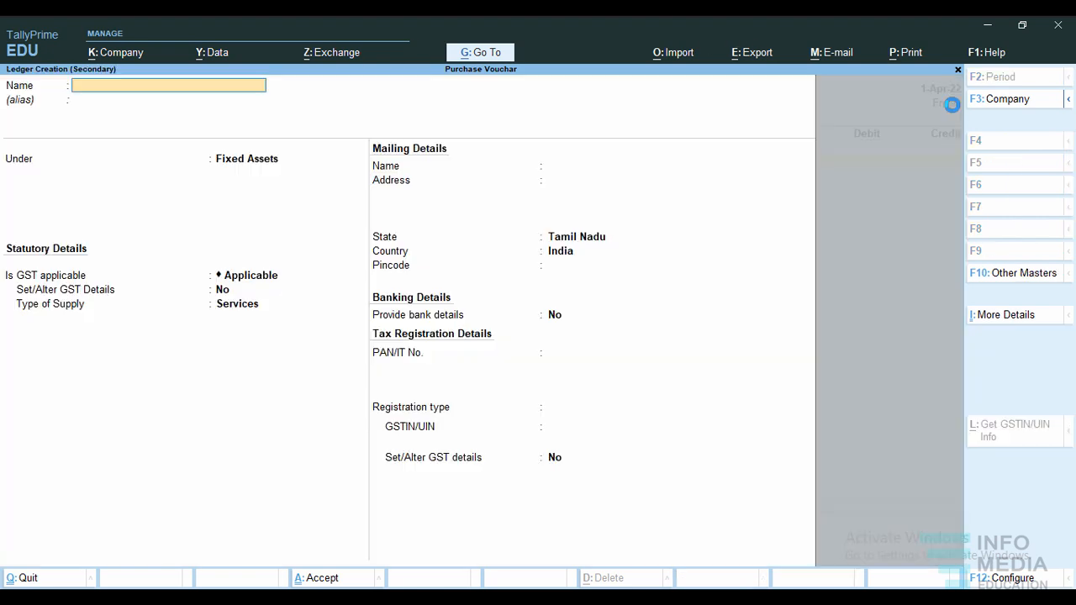
text(Surya)
key(Return)
key(Return)
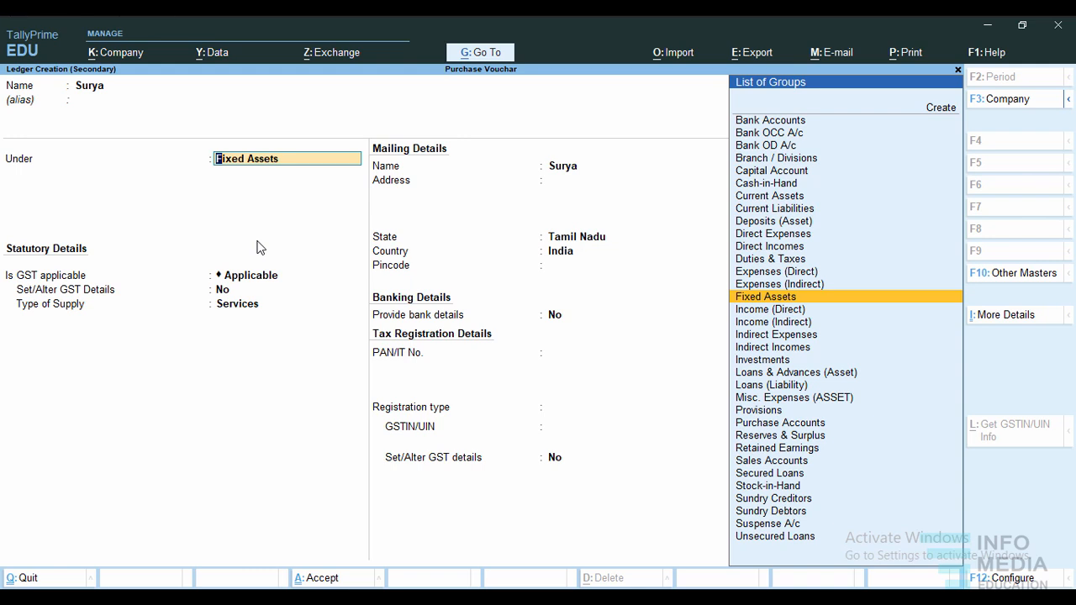
text(Sun)
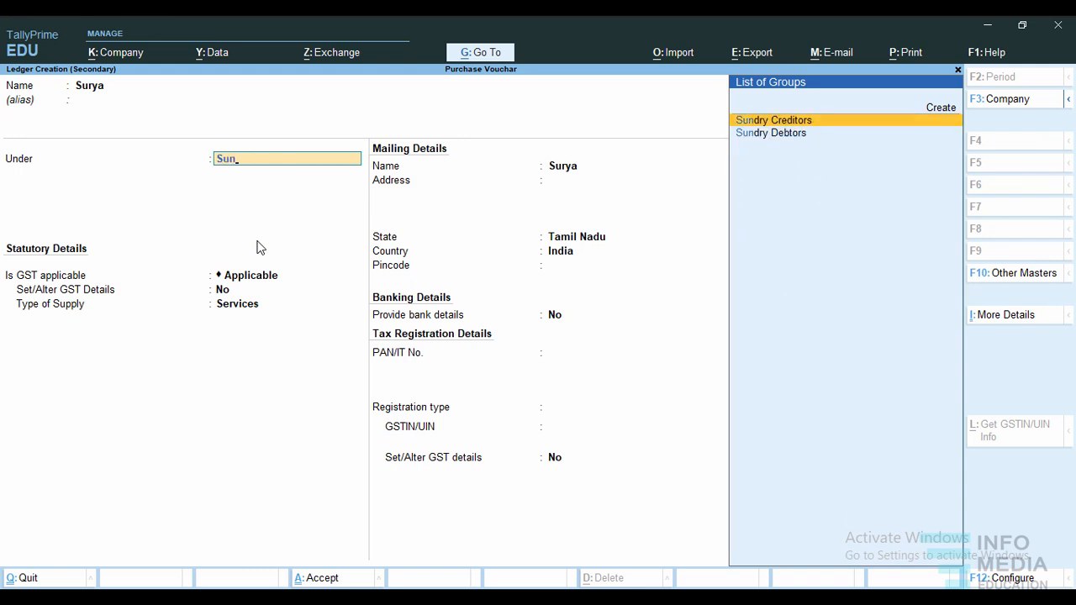
key(Return)
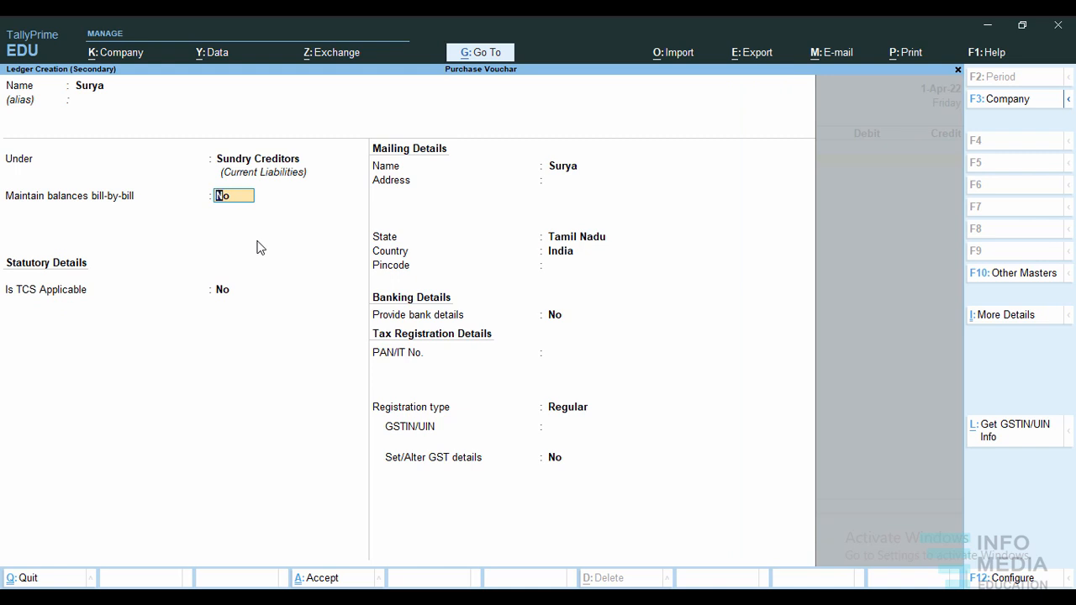
key(ctrl)
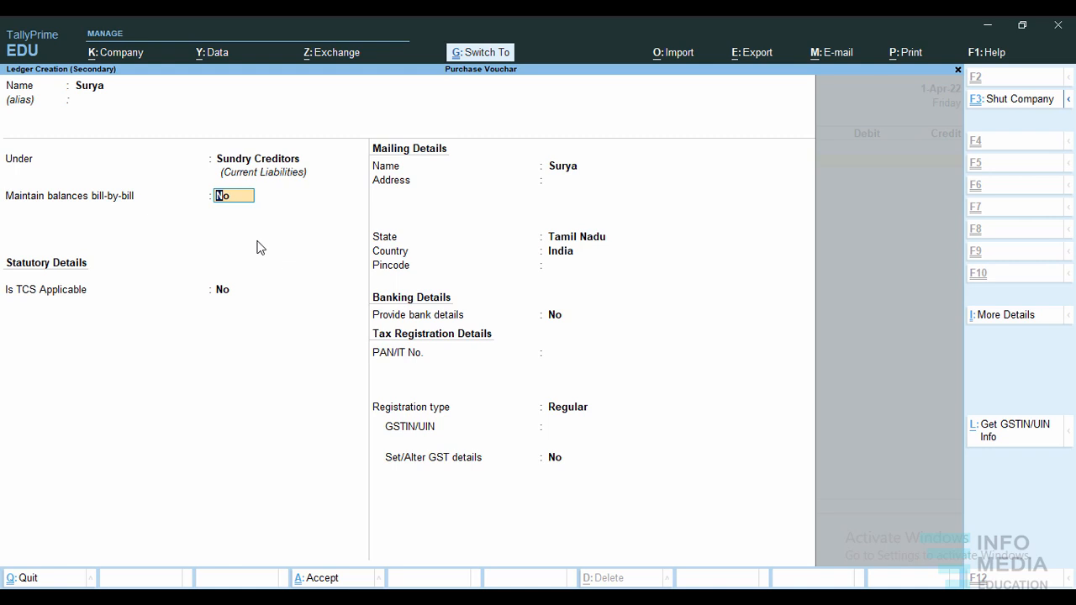
key(ctrl+a)
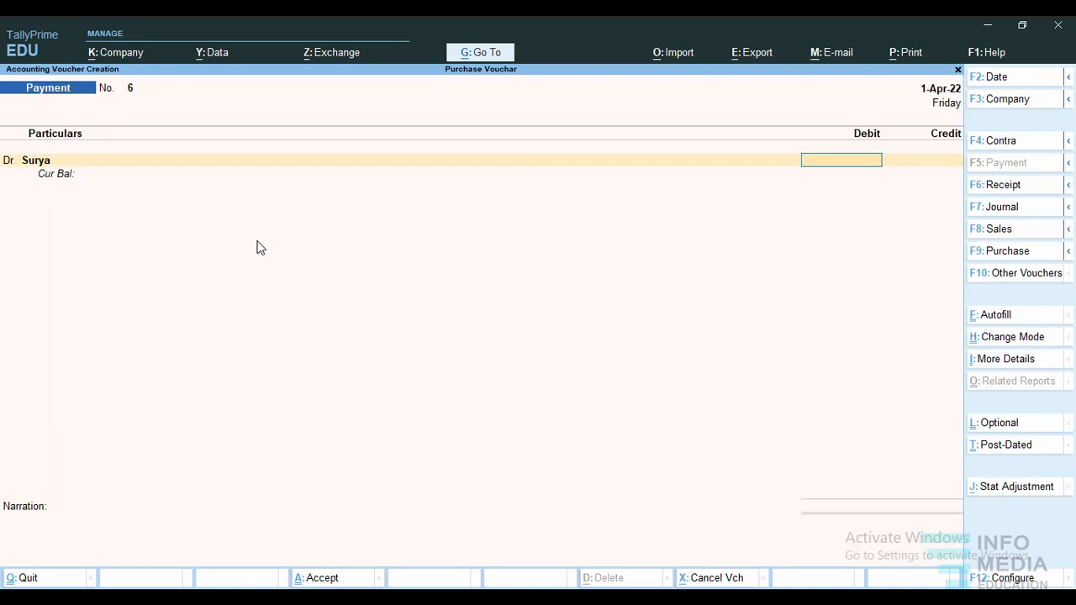
Debit the creditor's ledger 1,00,000 and credit the Hdfc bank ledger with the same amount.
text(100000)
key(Return)
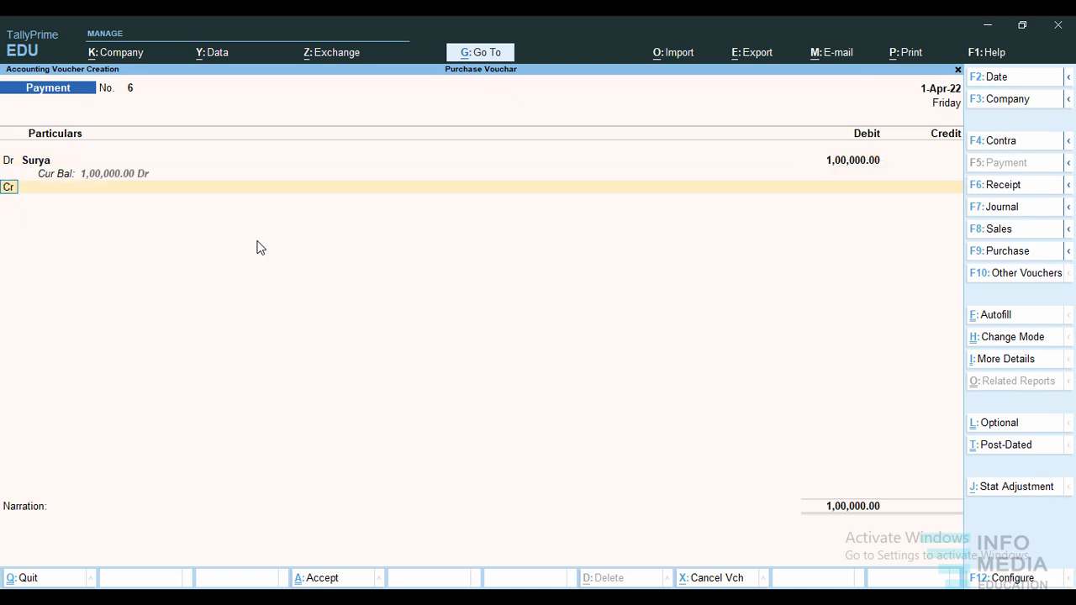
key(Return)
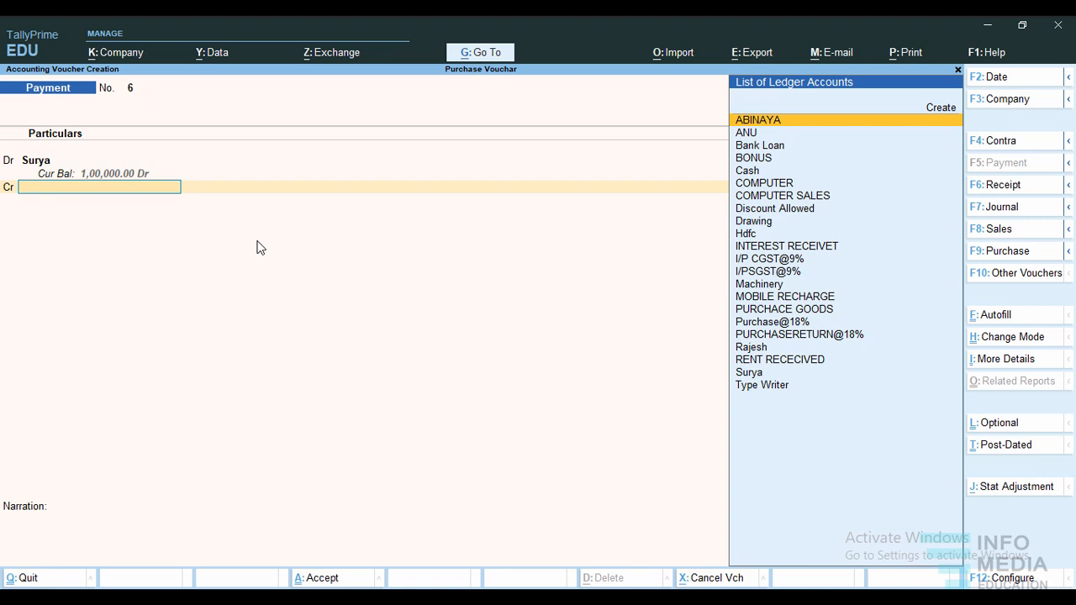
text(Hdf)
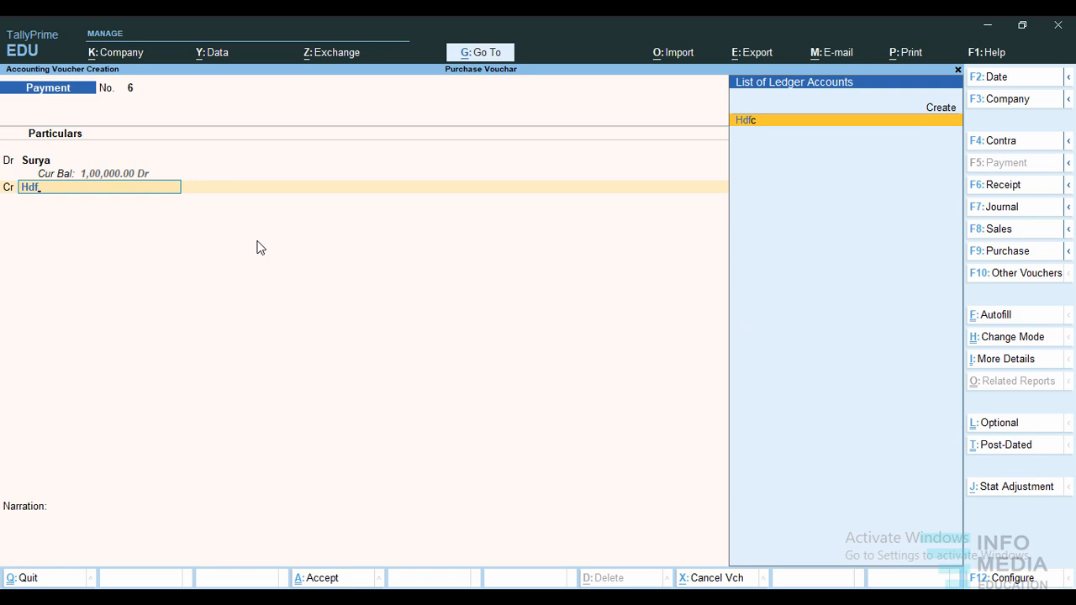
key(Return)
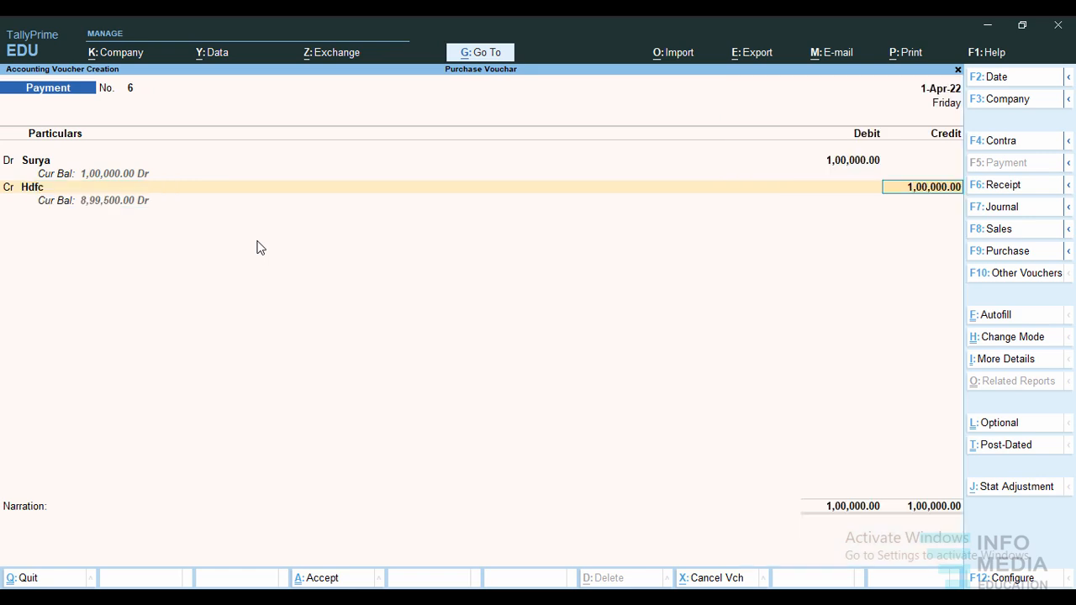
key(Return)
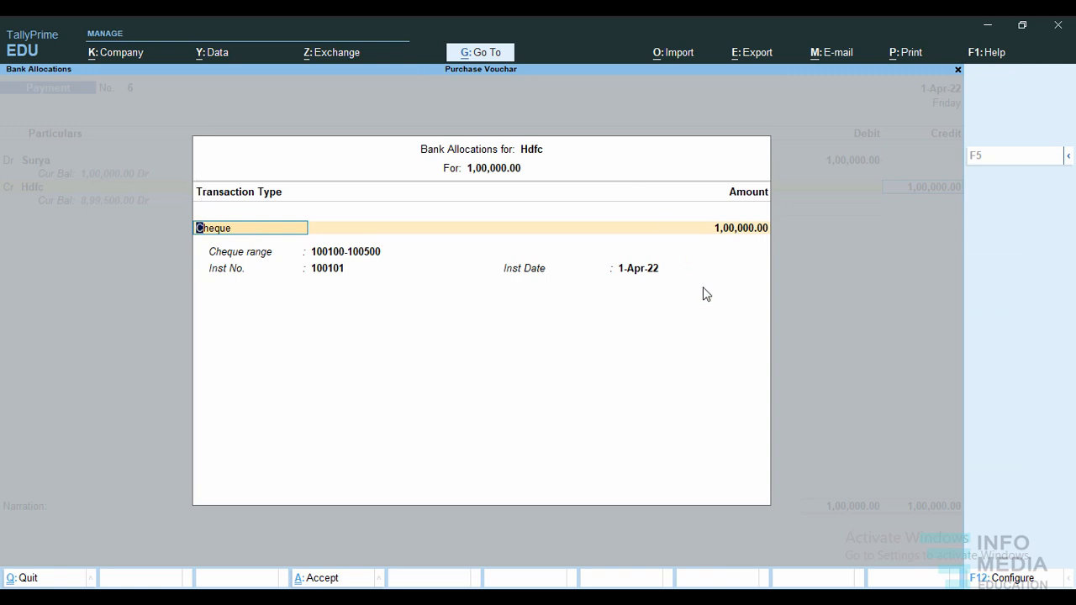
Allocate the Hdfc payment as a cheque with instrument number 100102 dated 1-Apr-22 and accept the voucher.
key(Return)
key(Return)
text(100)
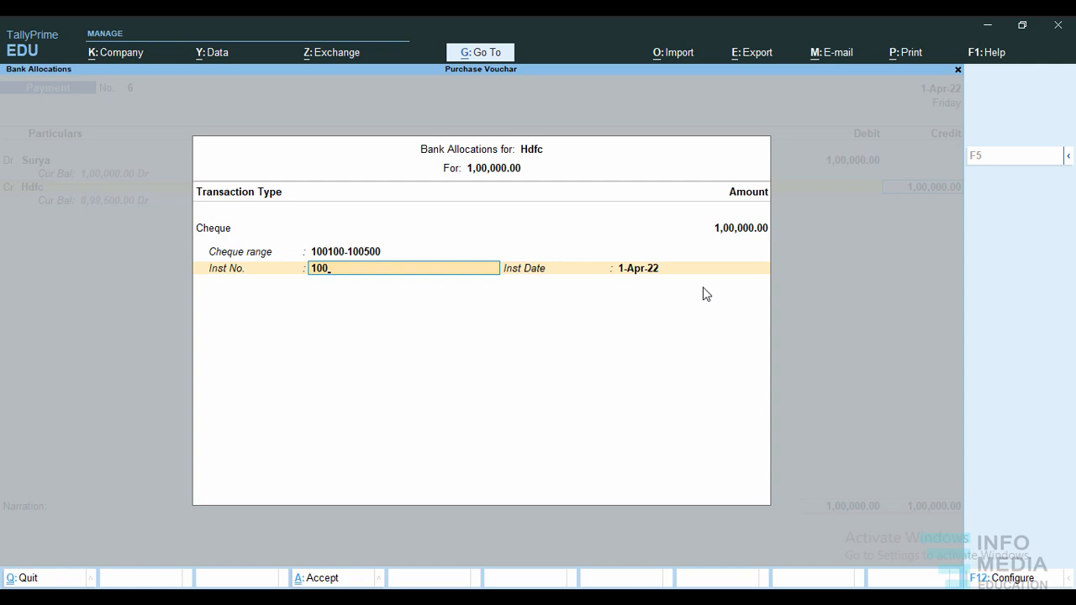
text(102)
key(Return)
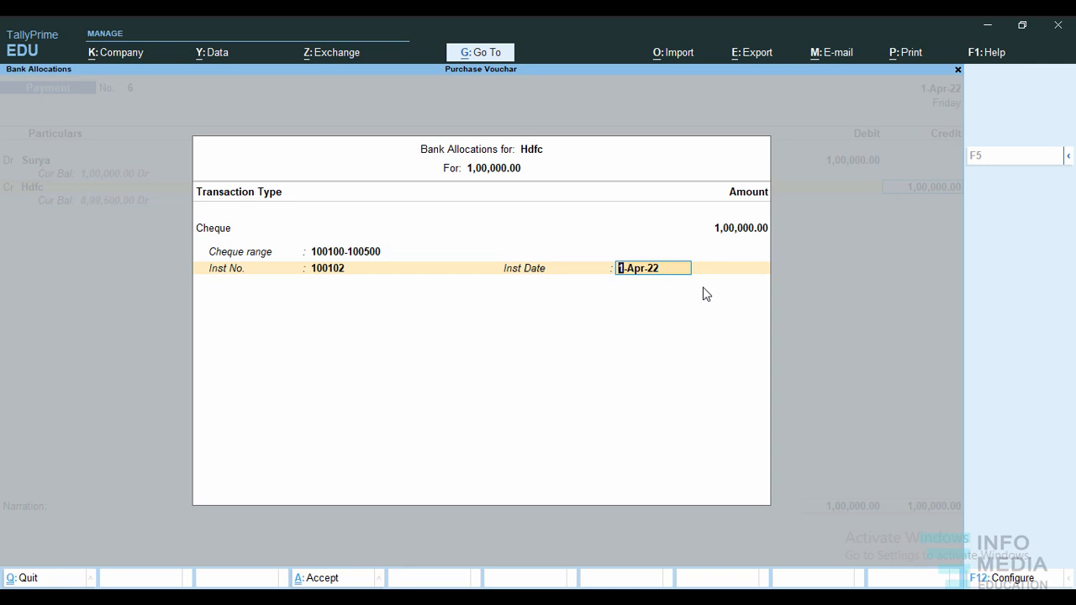
key(Return)
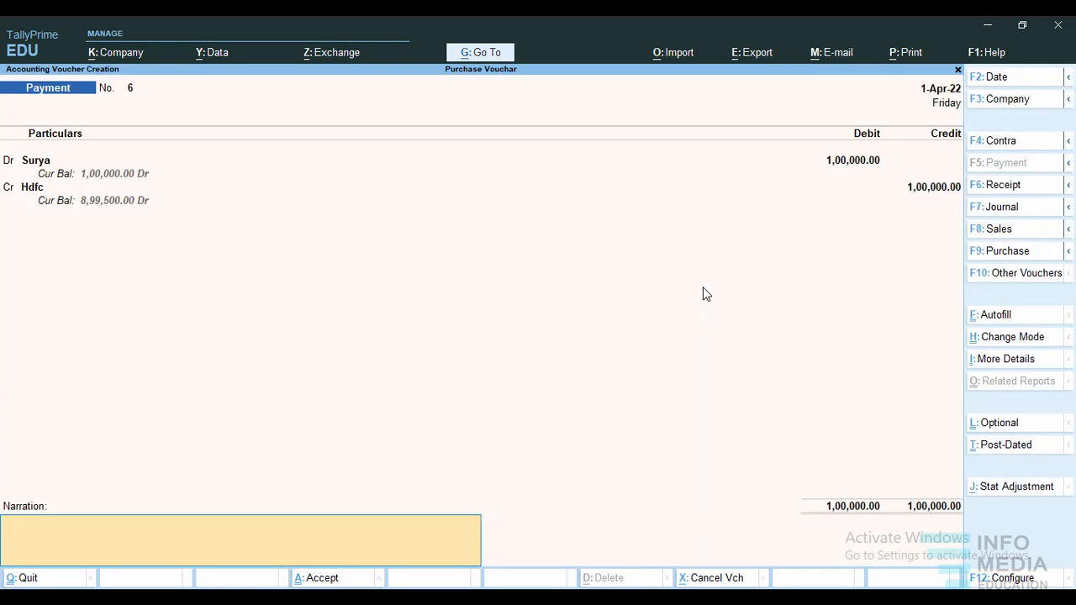
key(ctrl+a)
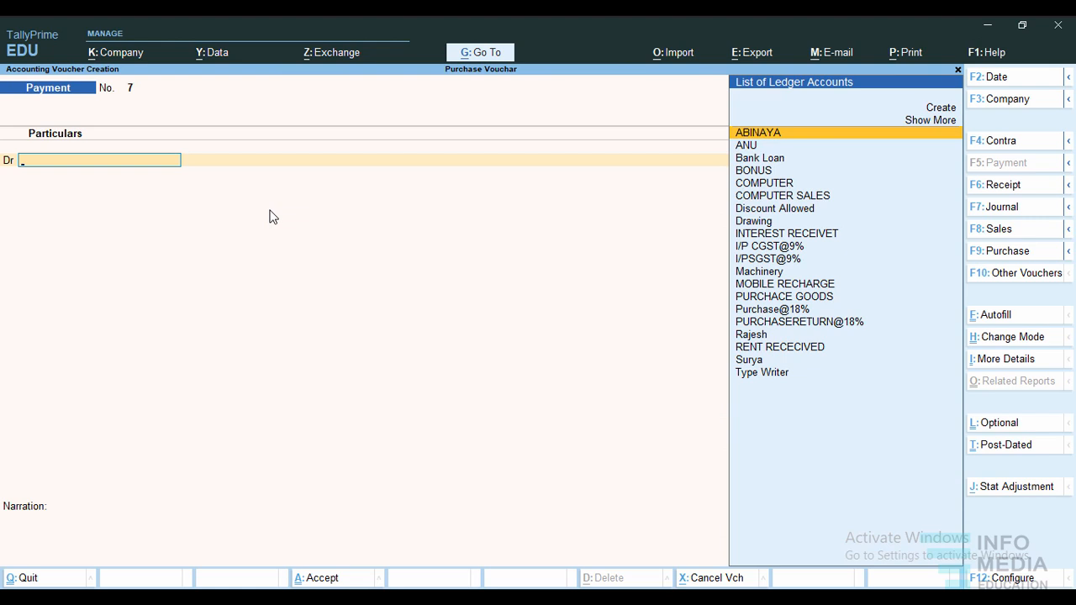
Create a ledger in the second creditor's name under Sundry Creditors and save it into the new payment voucher's debit line.
text(S)
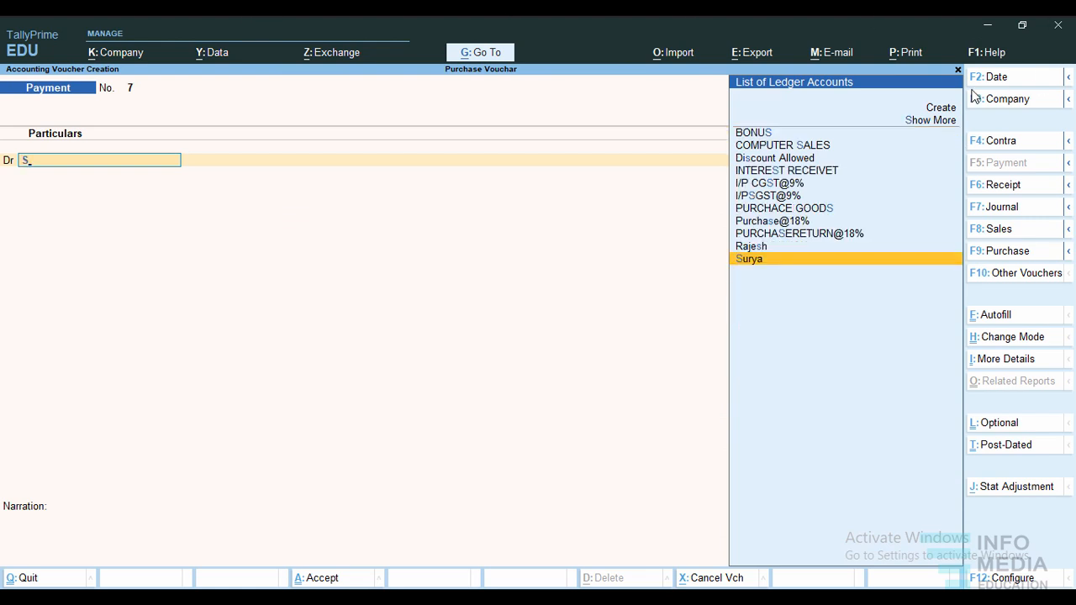
click(947, 113)
text(iva)
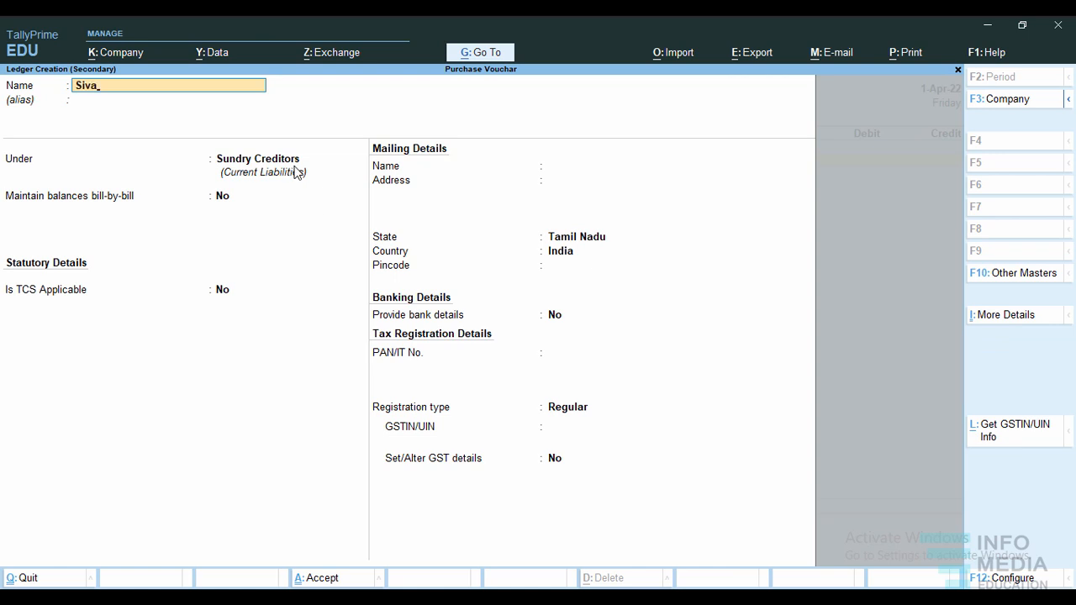
key(Return)
key(Return)
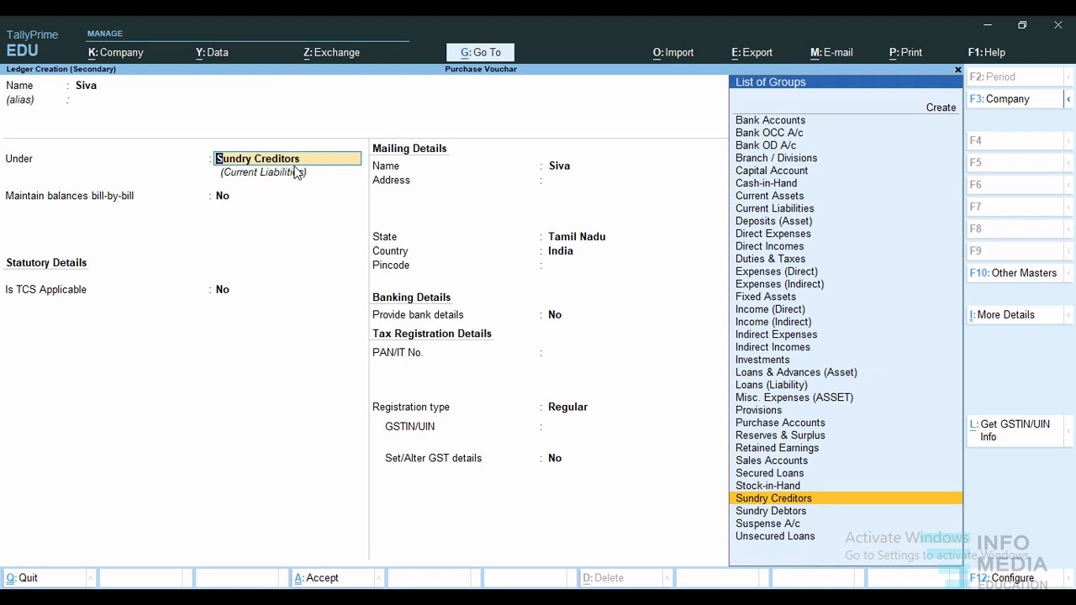
key(ctrl)
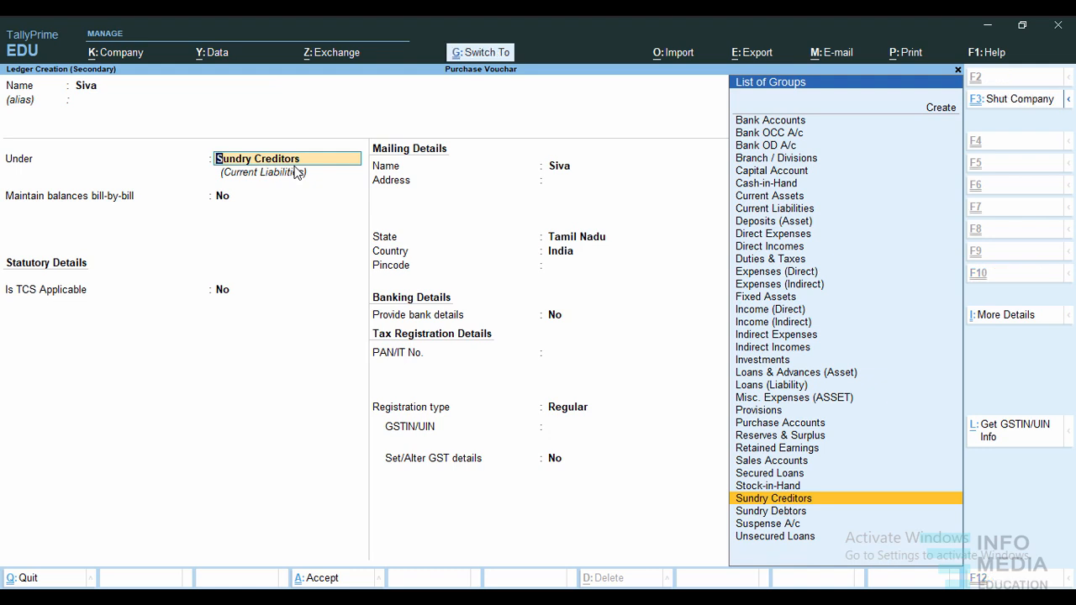
key(ctrl+a)
Debit the new creditor's ledger 1,00,000, credit Cash with the same amount, and accept the payment voucher.
text(1000)
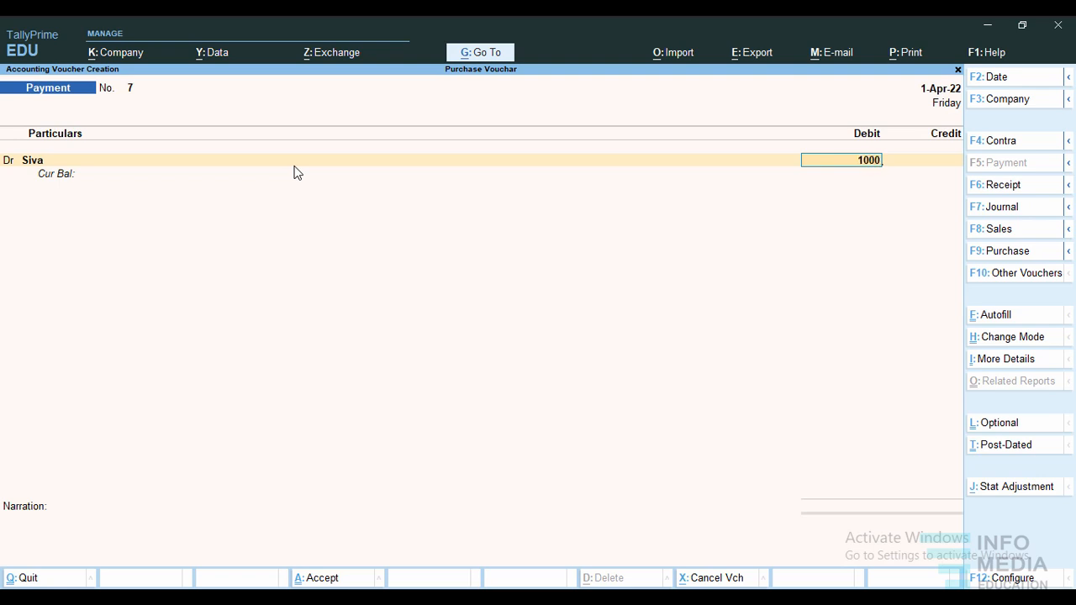
text(00)
key(Return)
text(cr)
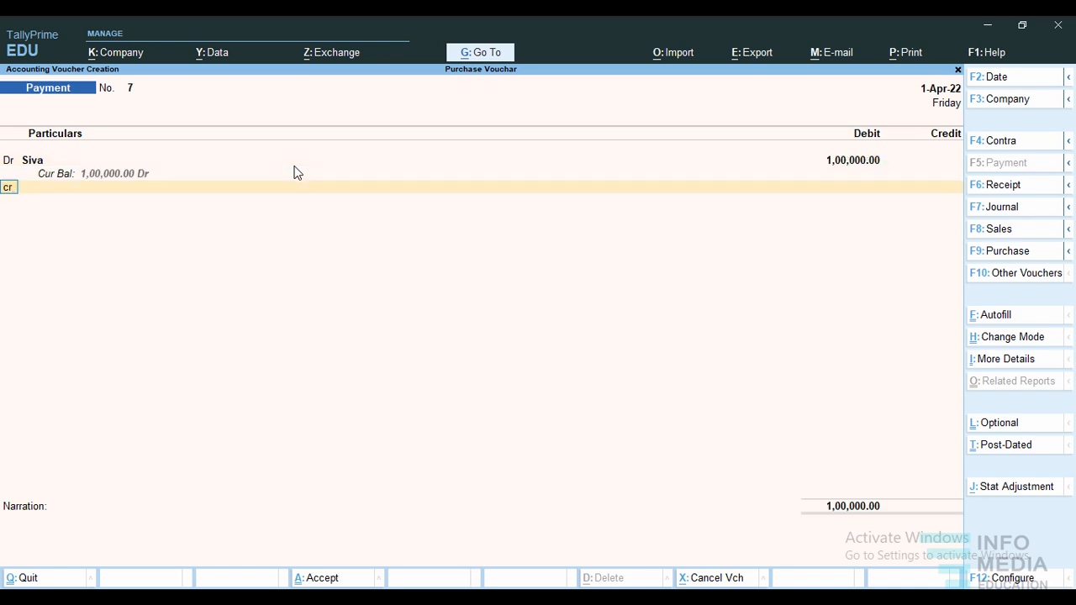
key(Return)
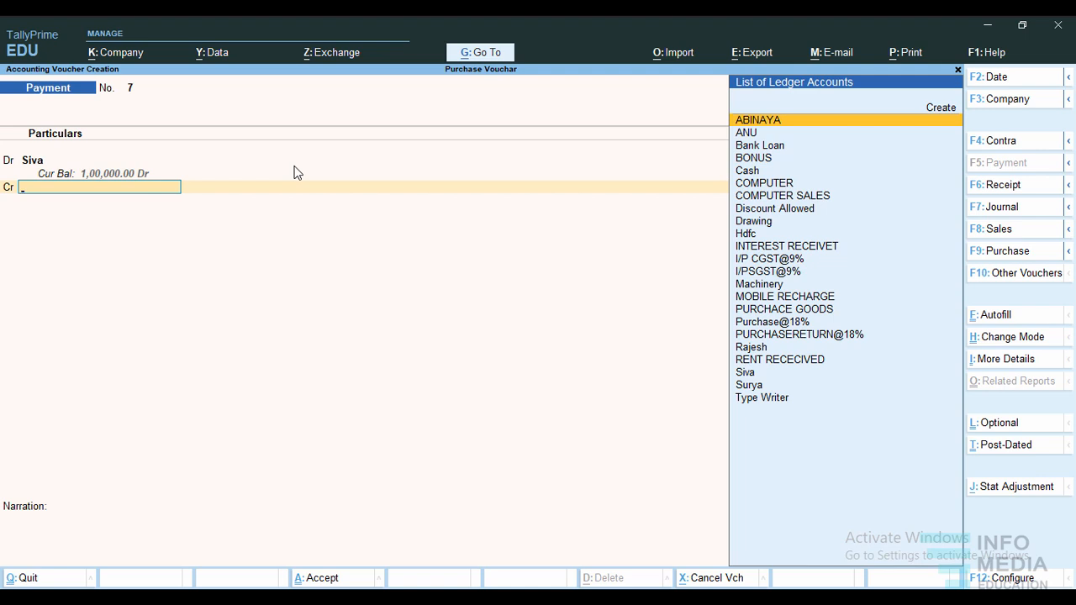
text(Cash)
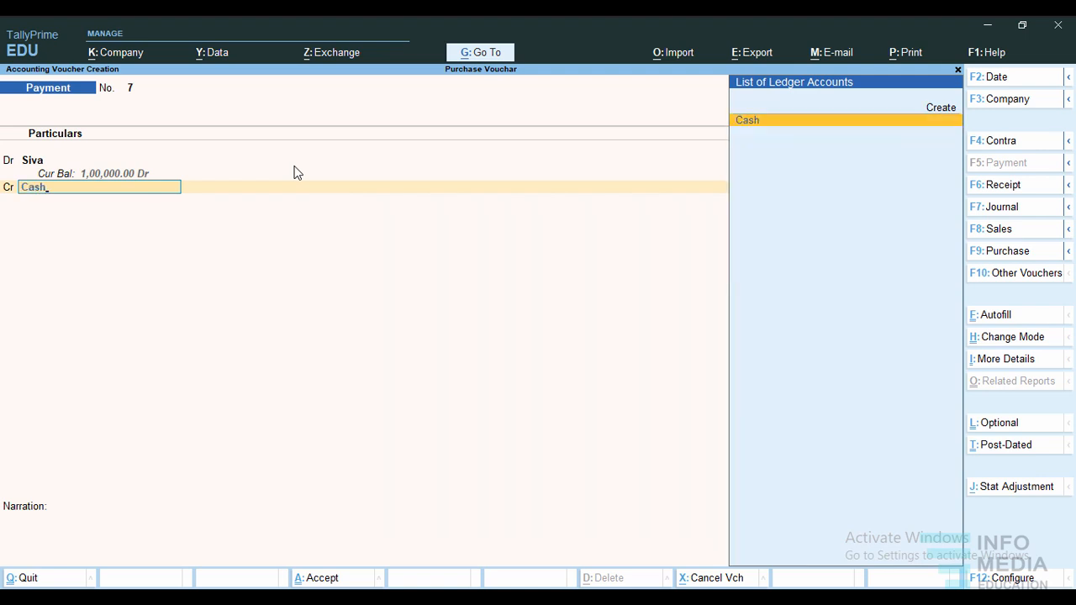
key(Return)
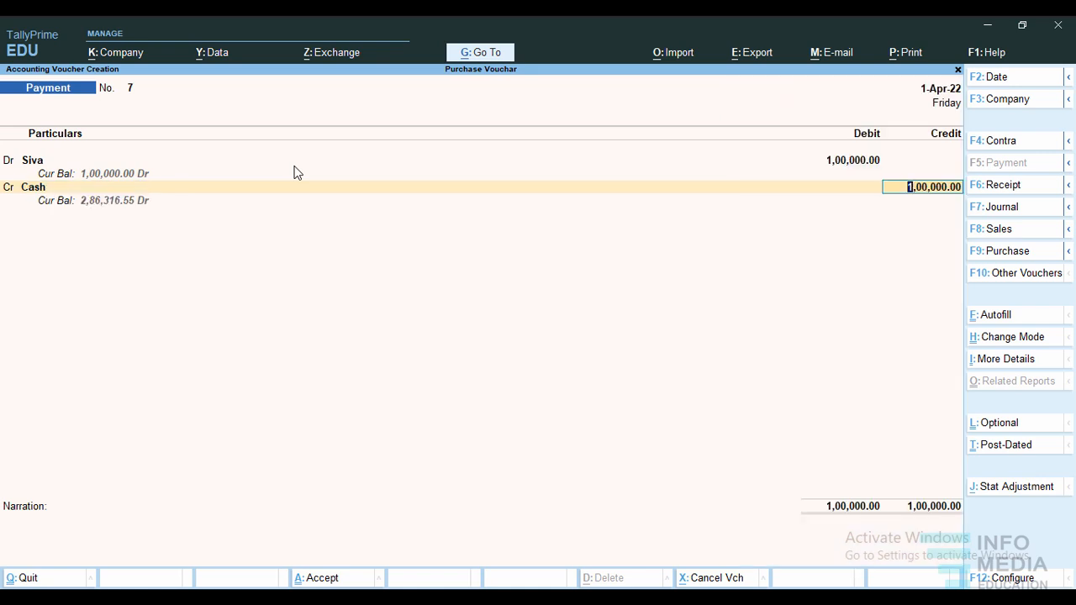
key(Return)
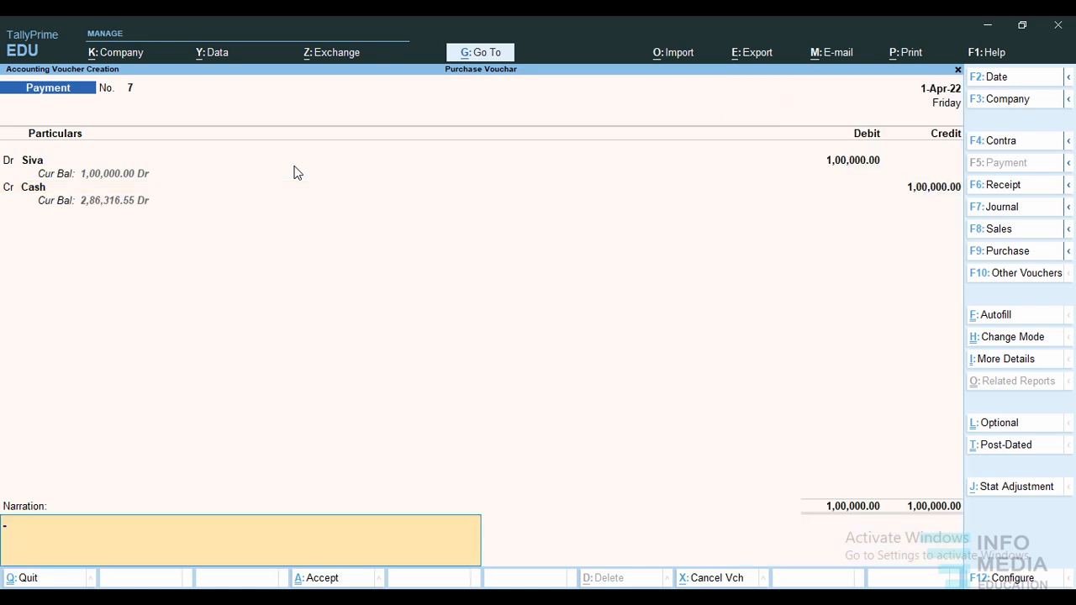
key(ctrl)
key(ctrl+a)
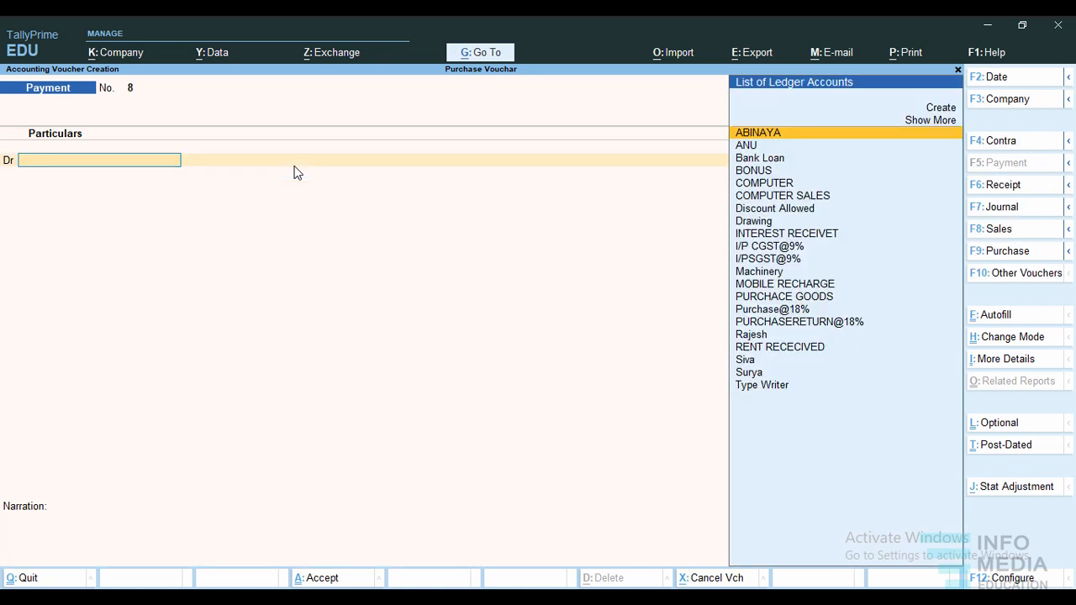
Create a Salary ledger under Indirect Expenses with ledger type Not Applicable and save it into the next payment voucher's debit line.
key(alt+Tab)
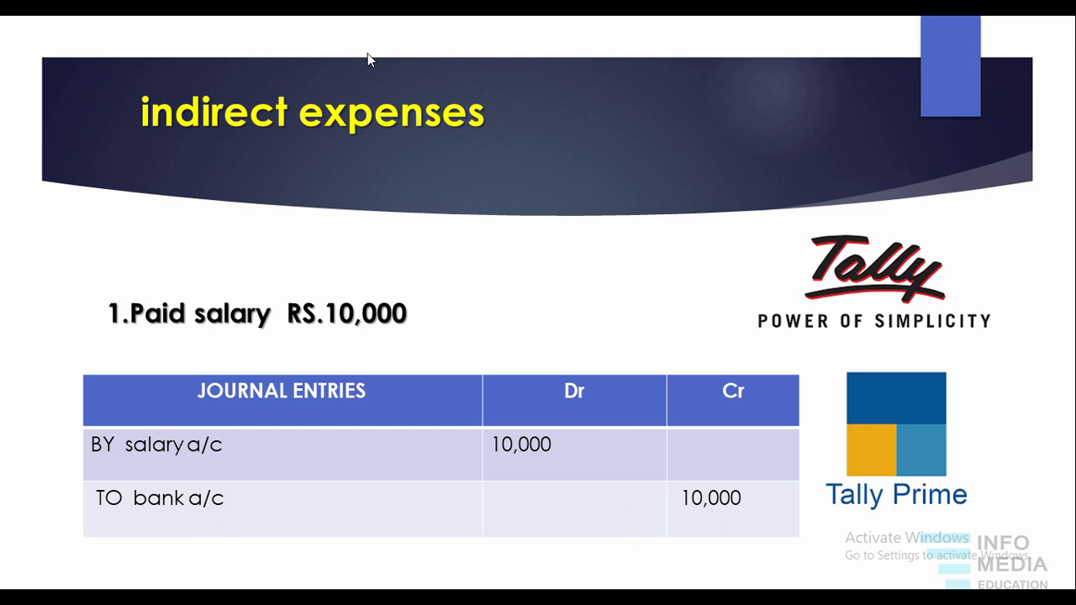
key(alt+Tab)
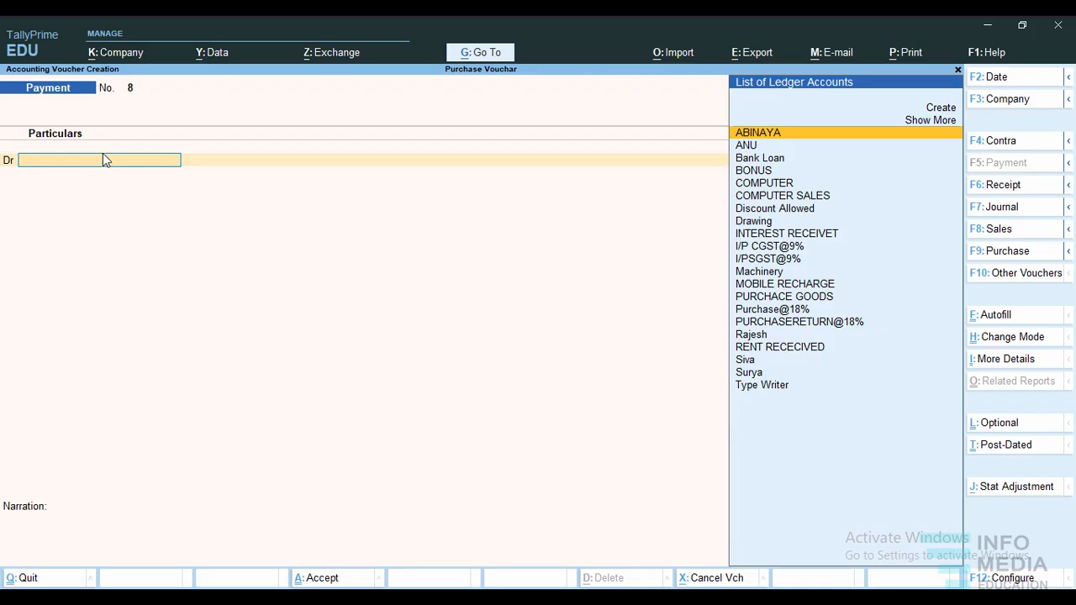
click(942, 109)
text(Salary)
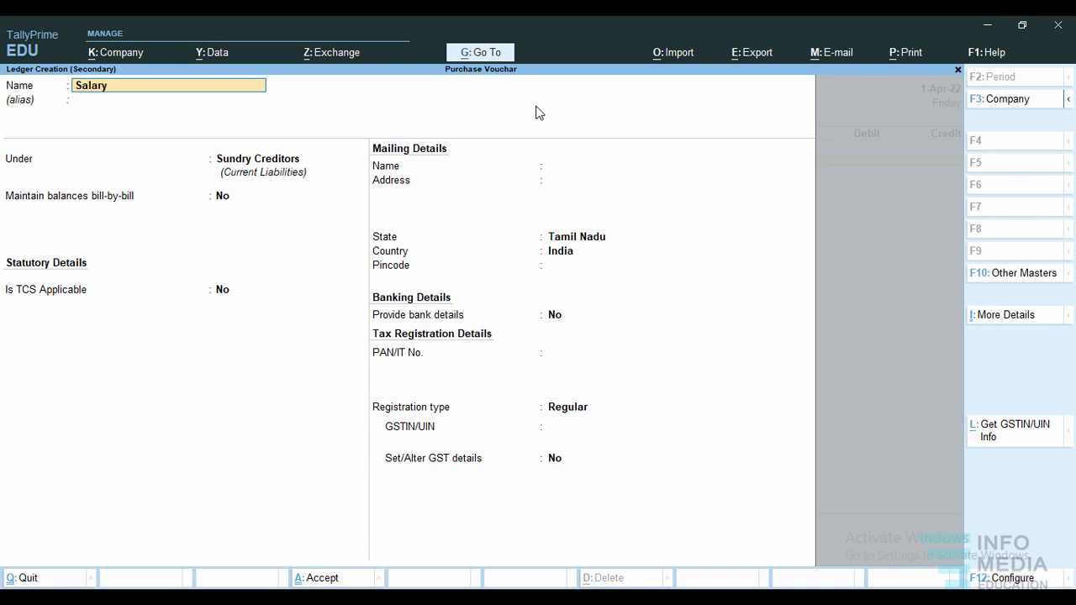
key(Return)
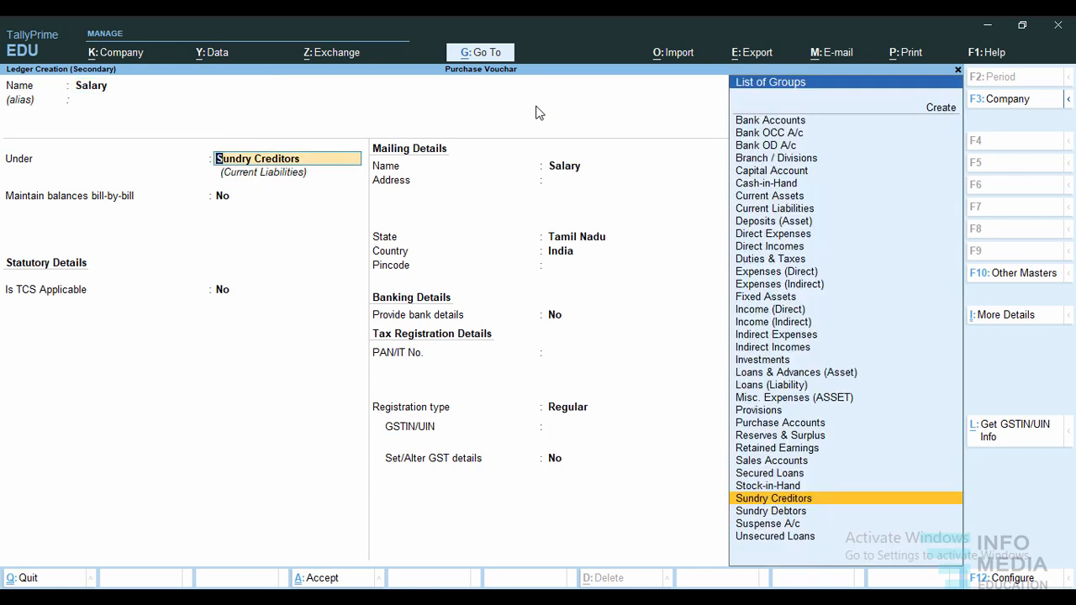
text(In)
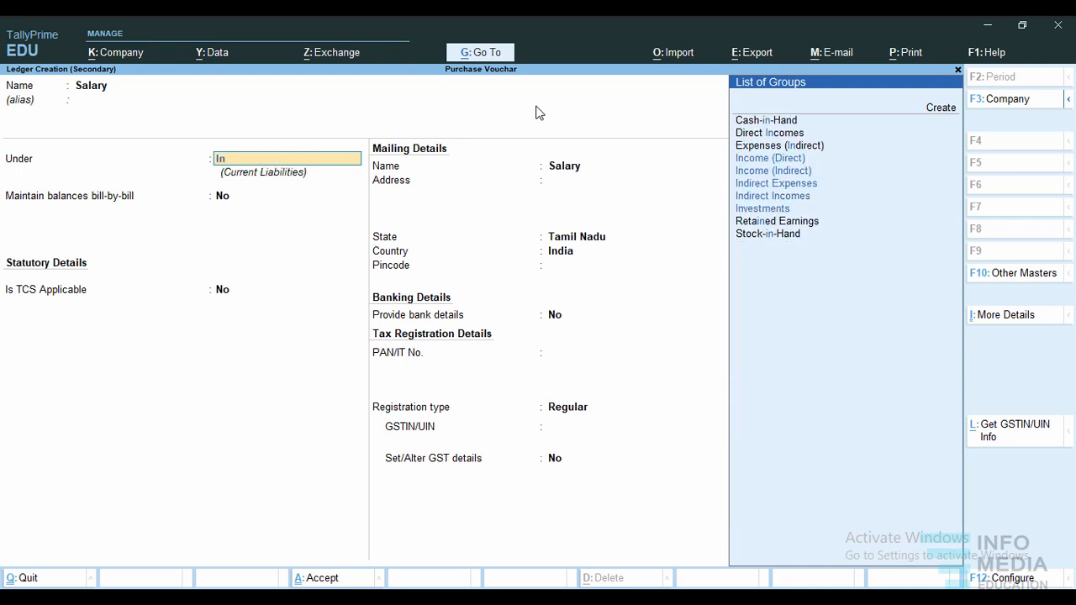
key(Down)
key(Down)
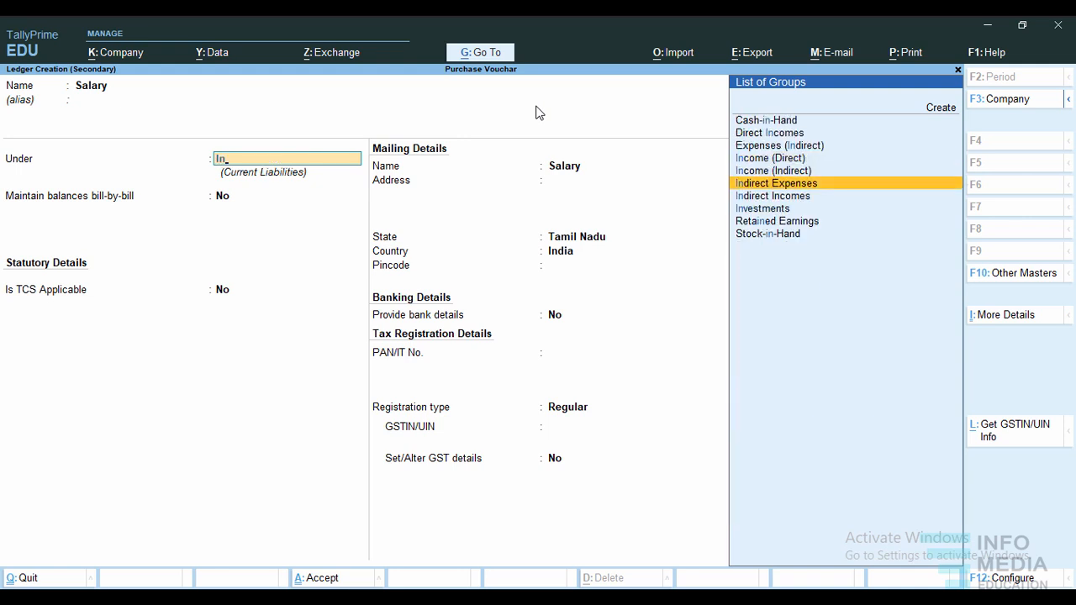
key(Return)
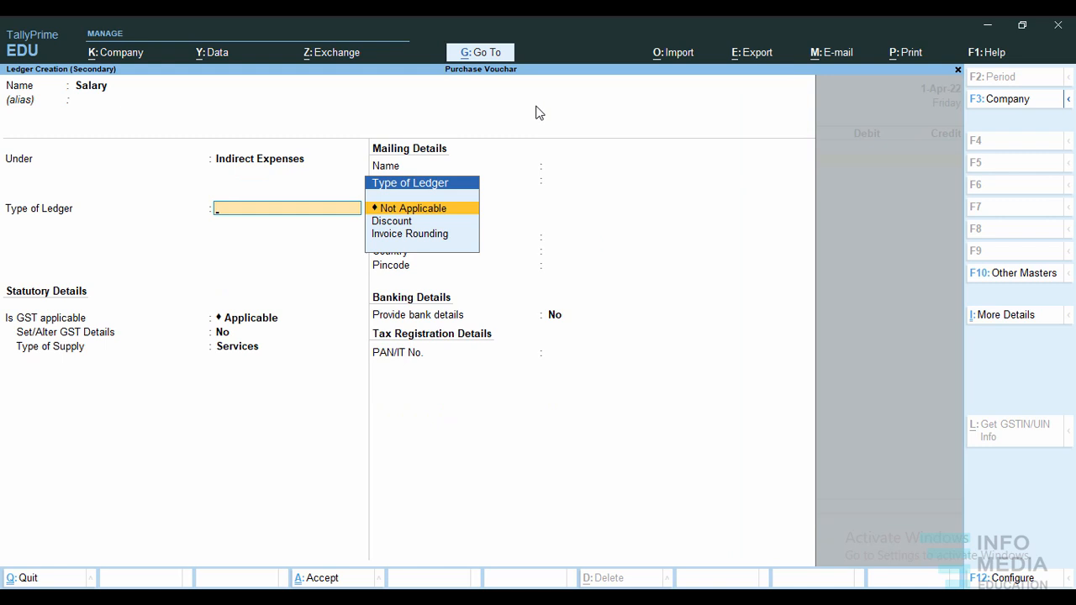
key(Return)
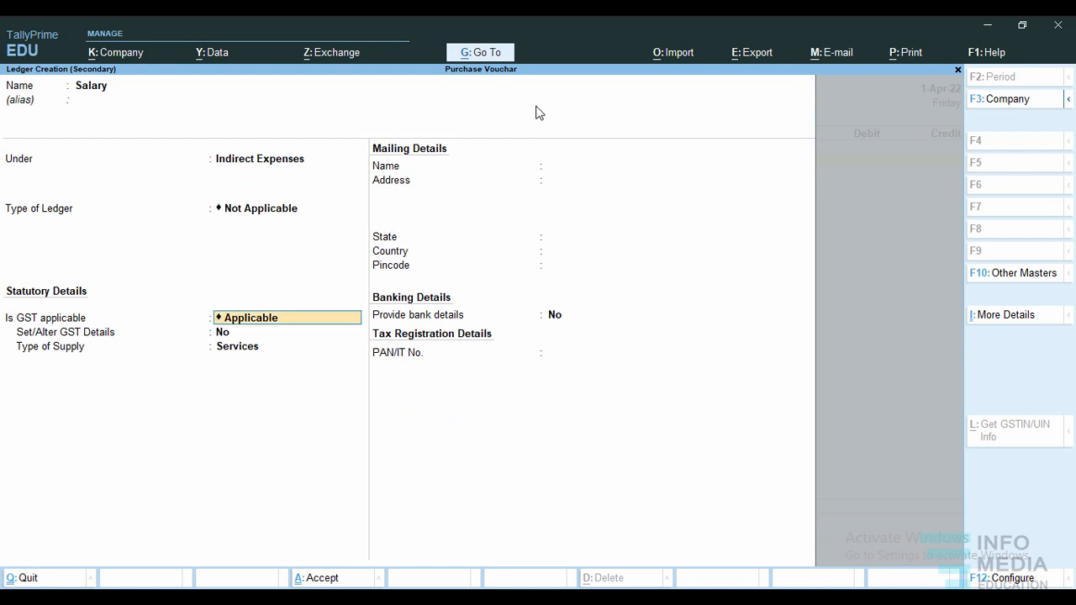
key(ctrl)
key(ctrl+a)
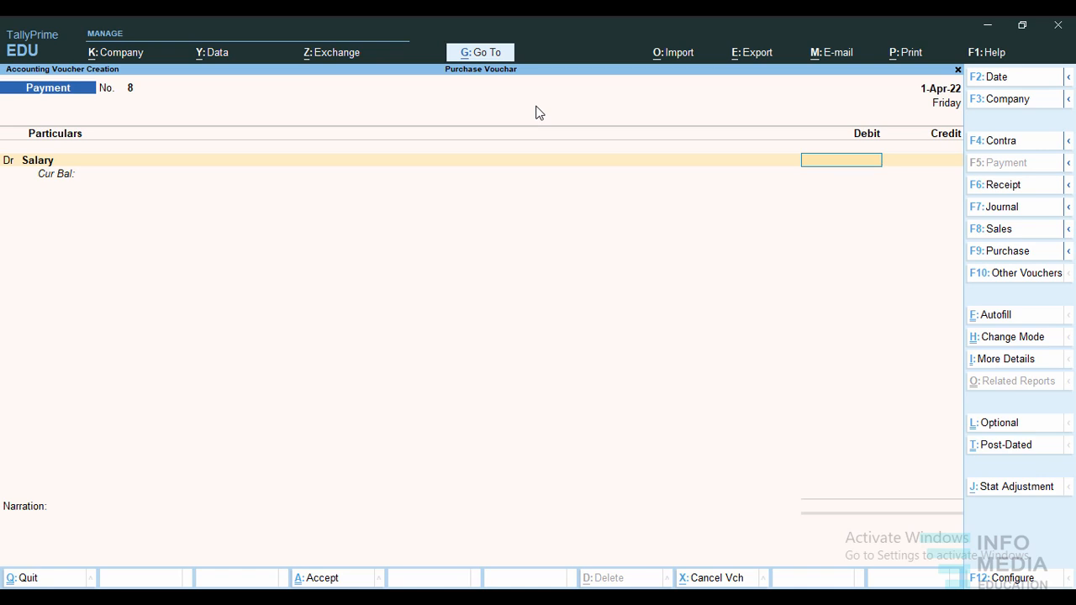
Debit Salary 10,000 and credit the Hdfc bank ledger with the same amount.
text(10000)
key(Return)
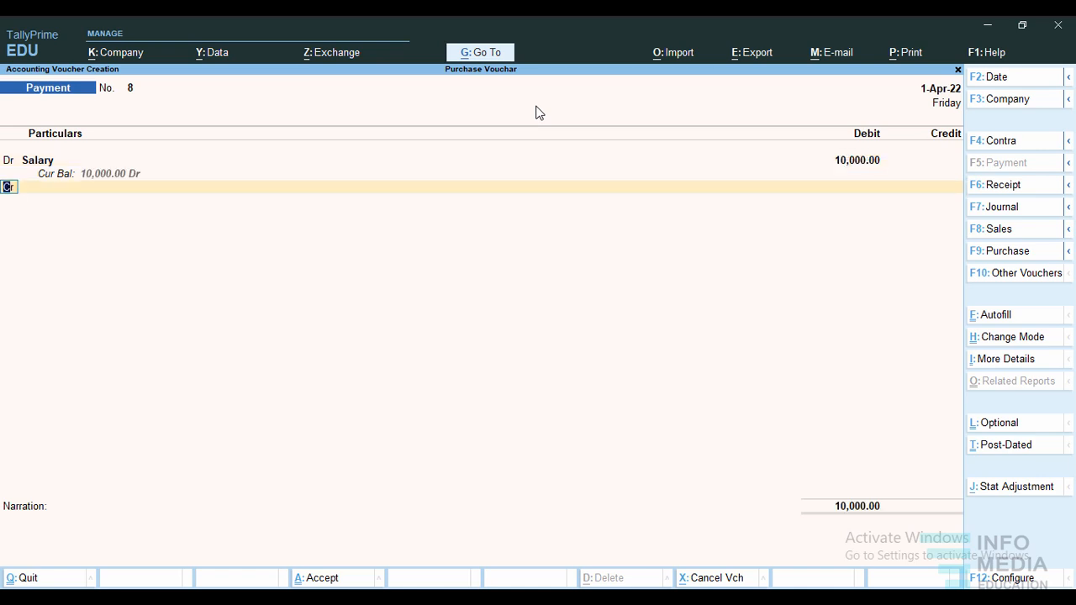
text(c)
key(Return)
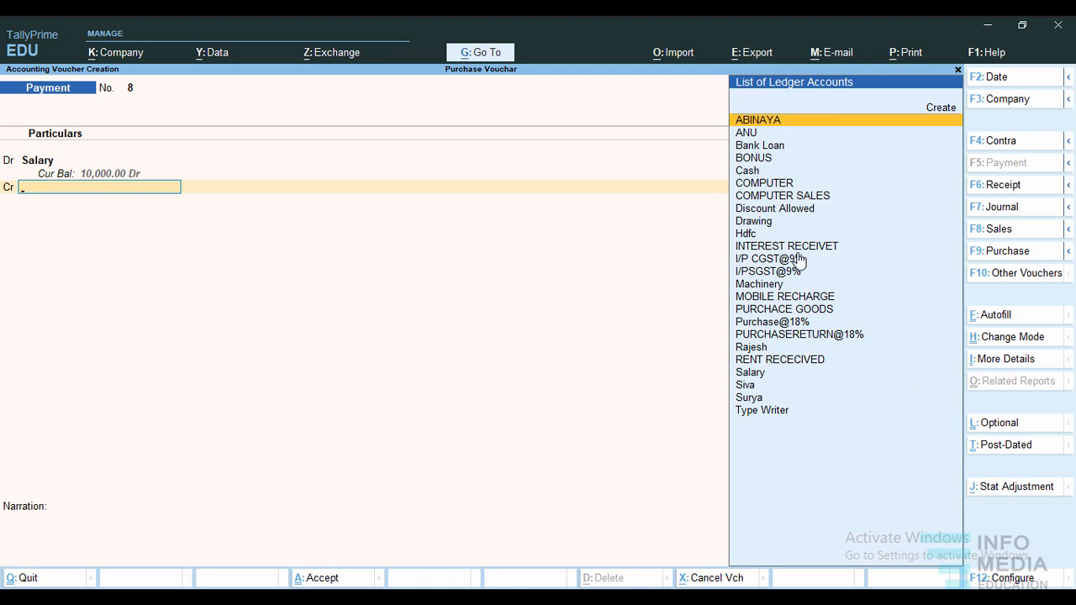
click(749, 237)
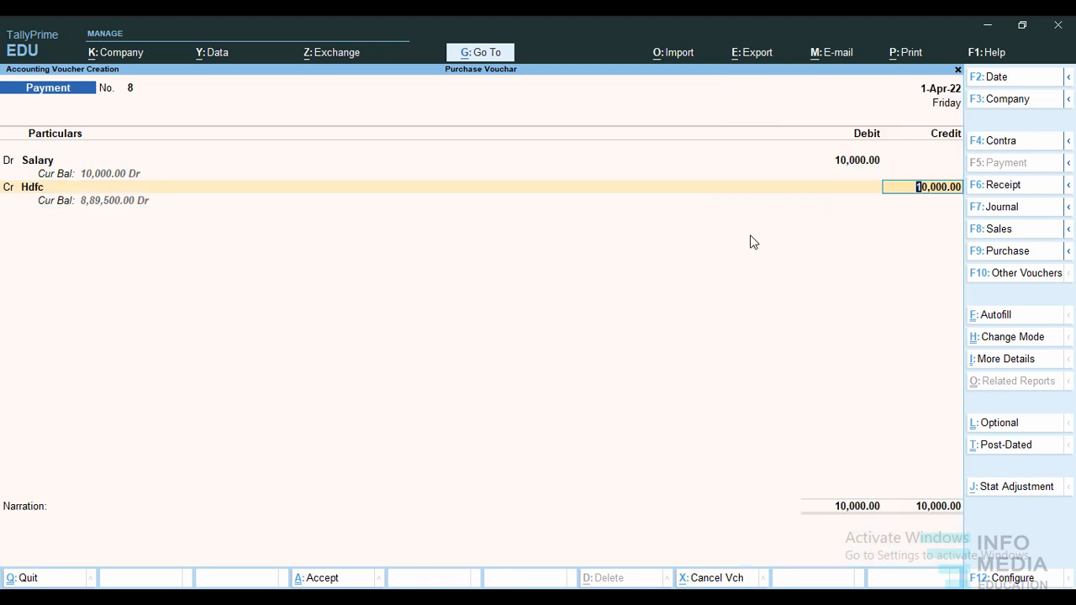
key(Return)
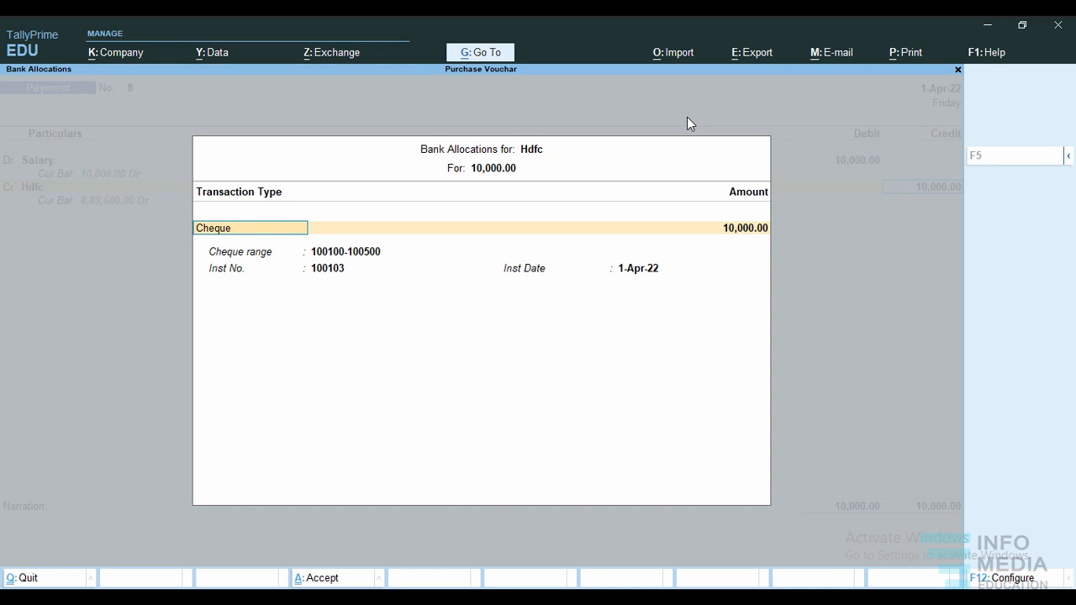
Allocate the salary payment as a cheque with instrument number 100103 dated 1-Apr-22 and accept the voucher.
key(ctrl+a)
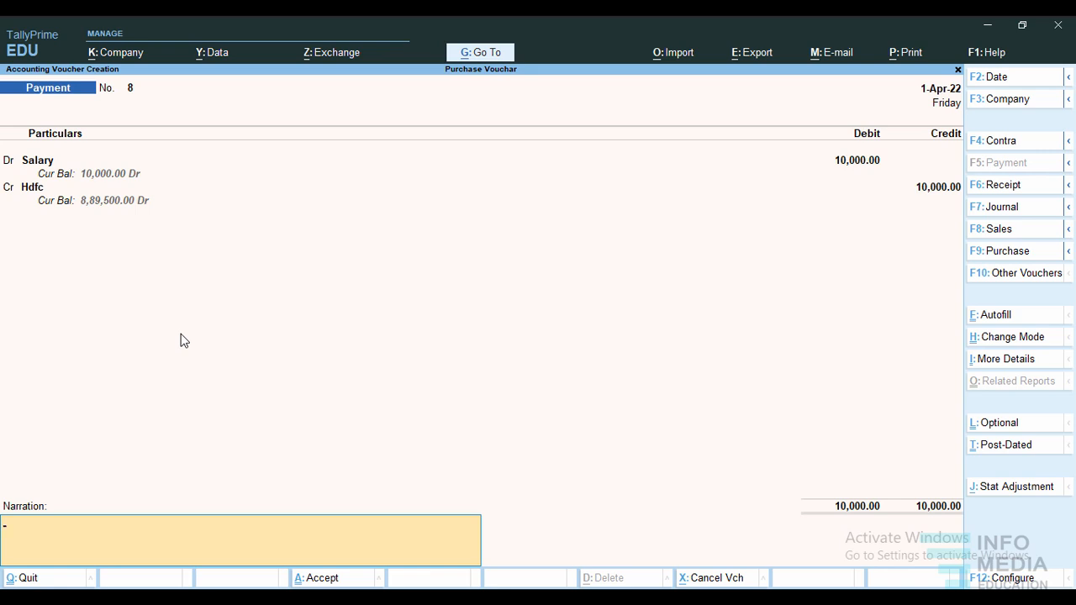
key(ctrl)
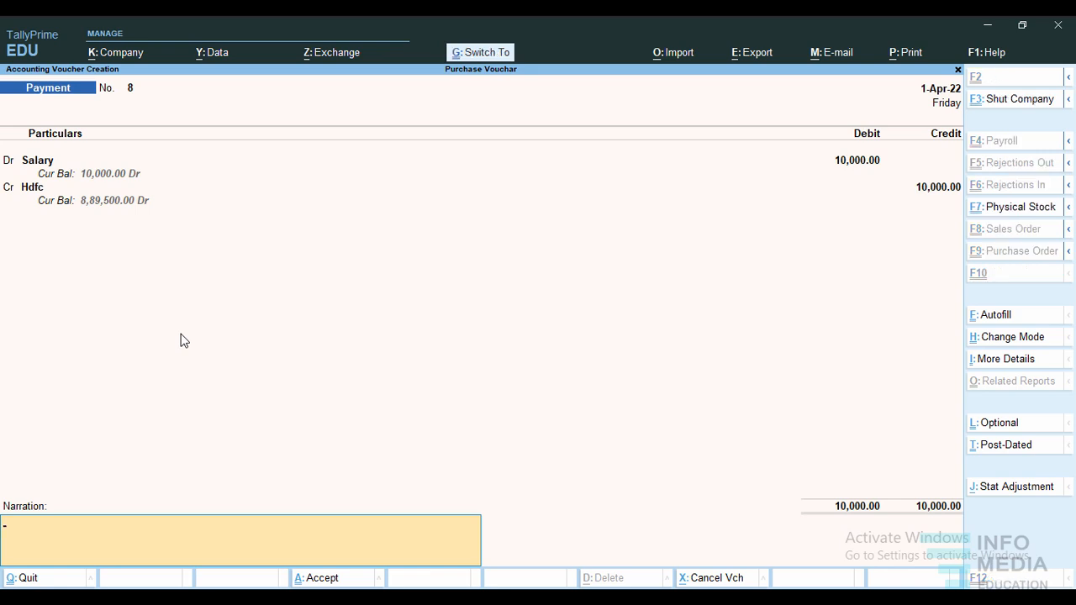
key(ctrl+a)
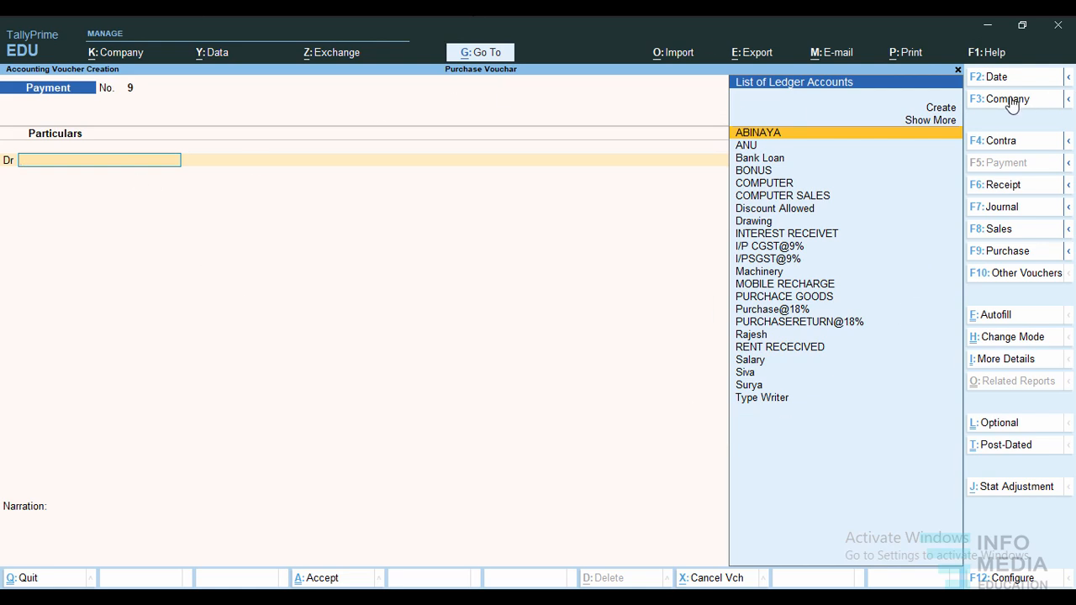
Create a Conveyance ledger under Indirect Expenses and save it into the new payment voucher's debit line.
click(941, 112)
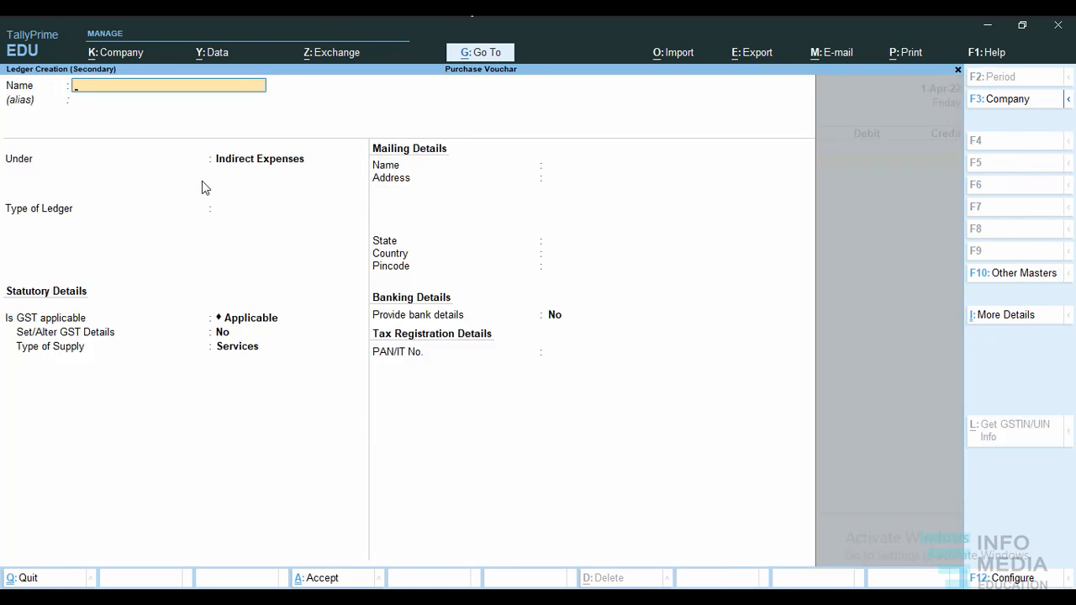
text(Conveyance)
key(Return)
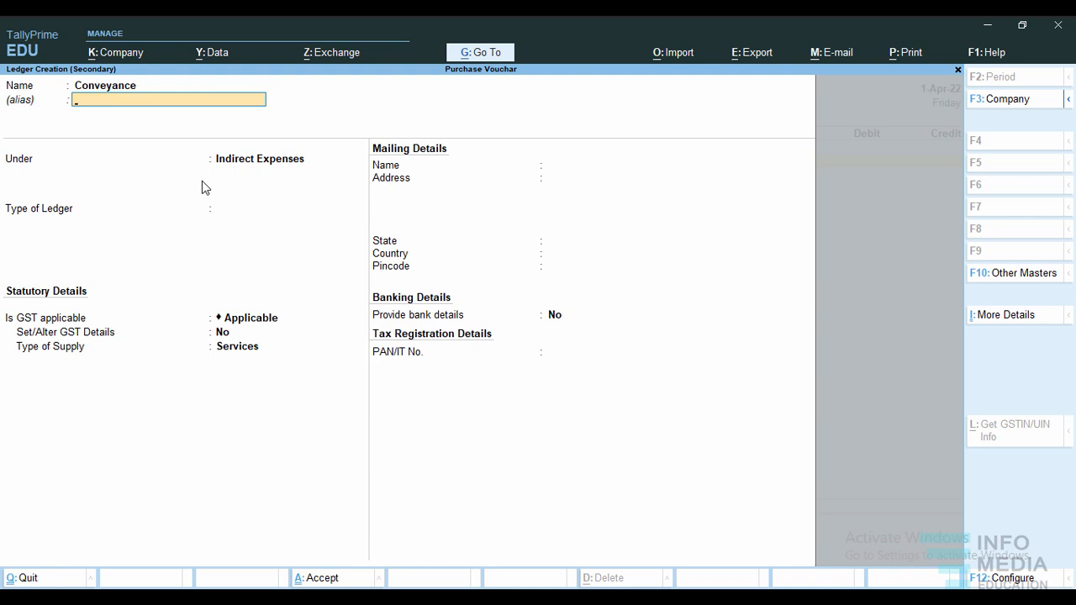
key(Return)
key(Return)
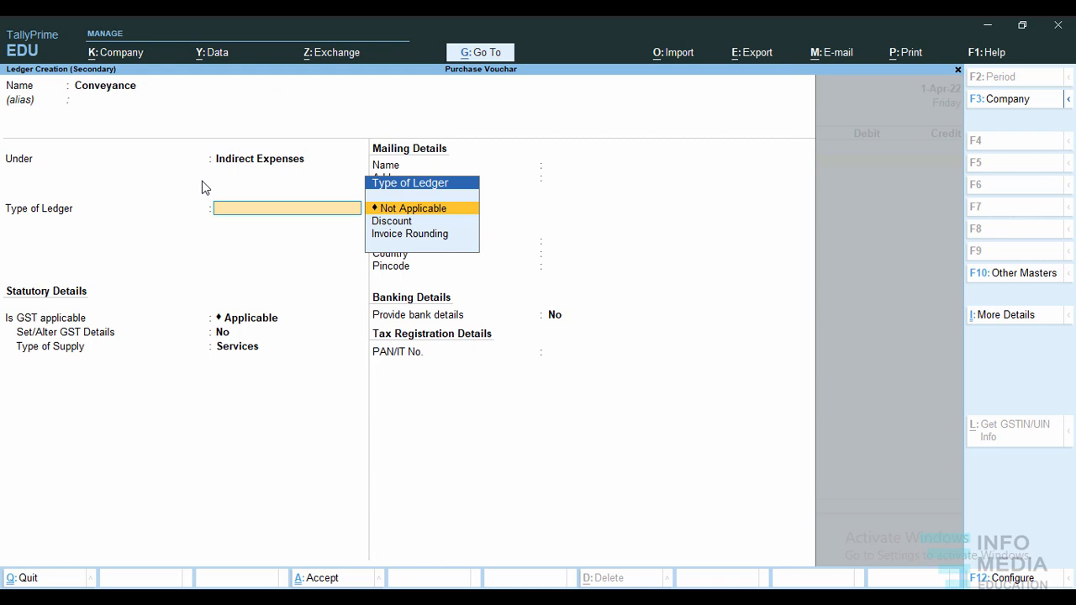
key(ctrl+a)
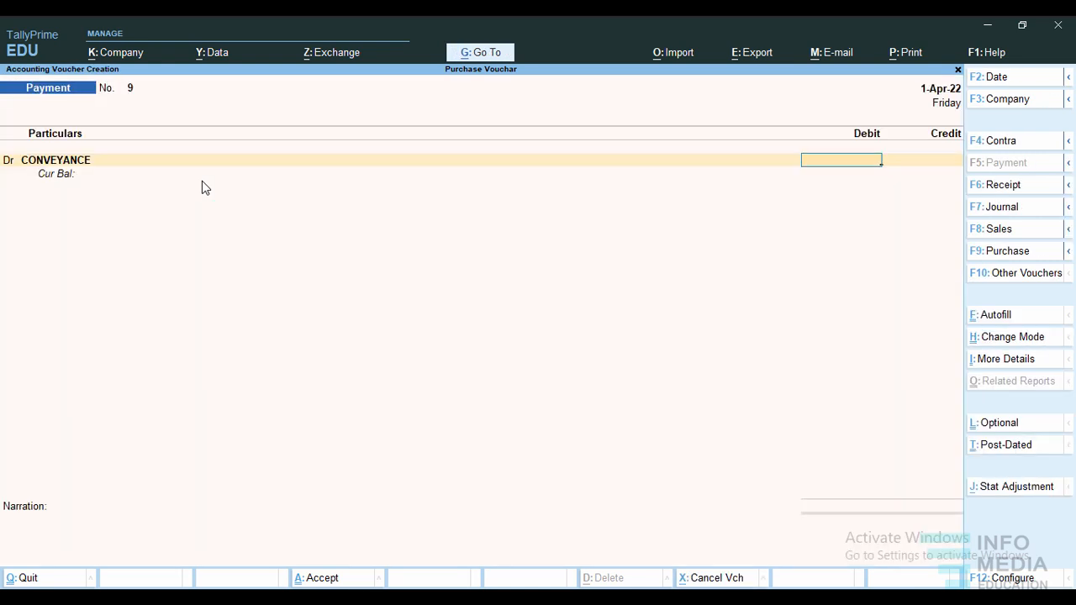
Debit Conveyance 10,000 and add a credit line to the payment voucher.
text(10000)
key(Return)
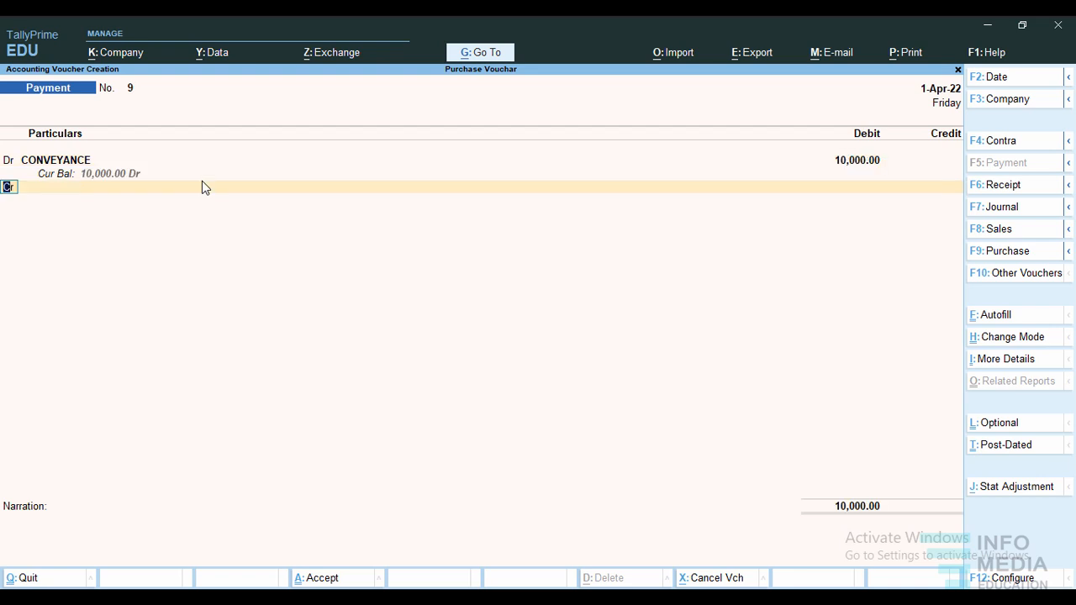
text(c)
key(Return)
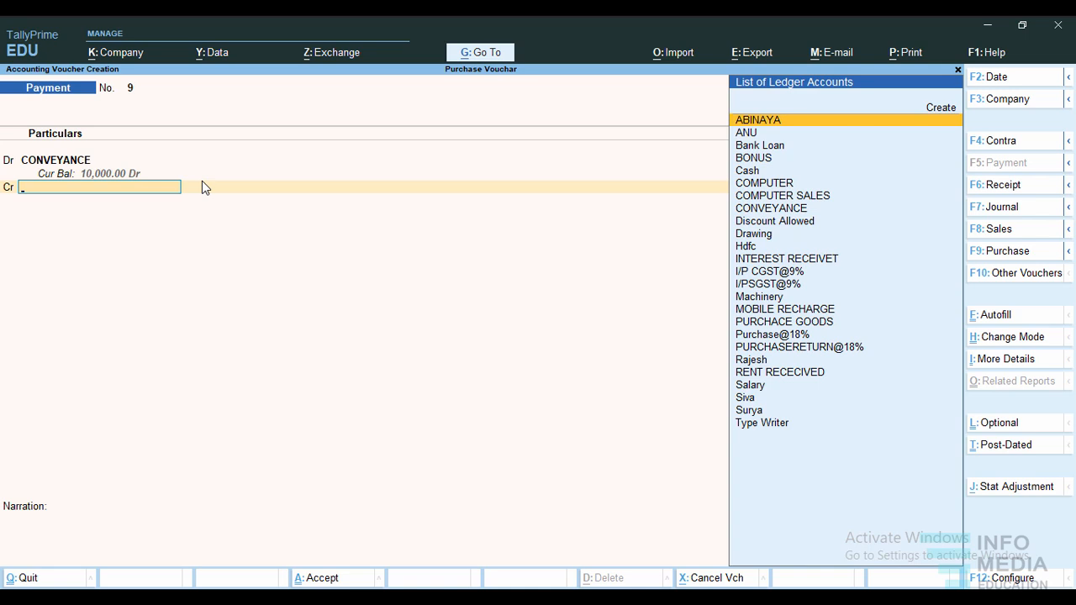
text(Cas)
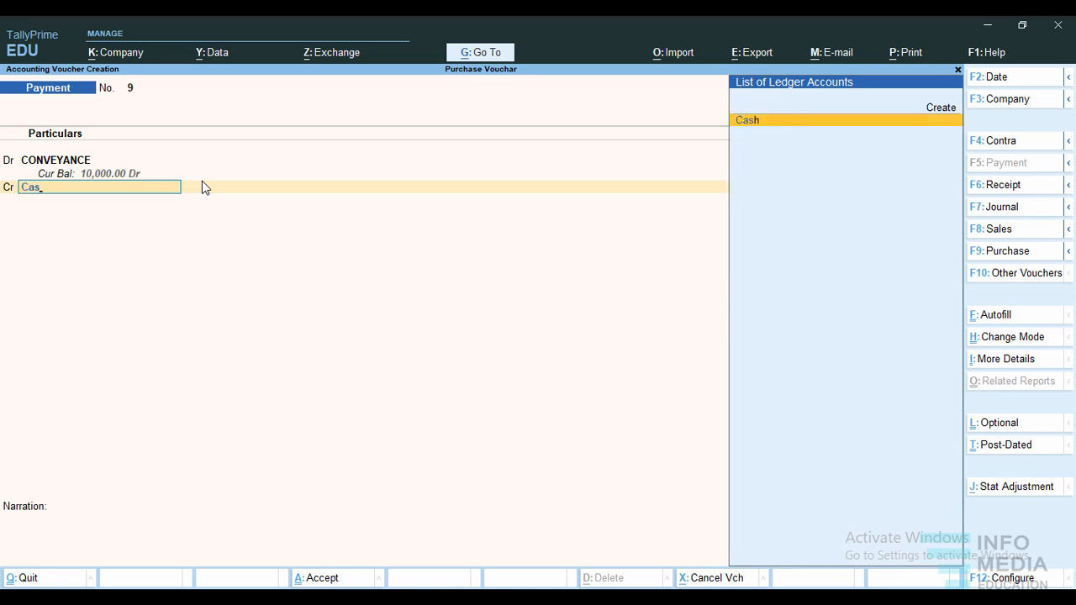
key(BackSpace)
key(BackSpace)
key(BackSpace)
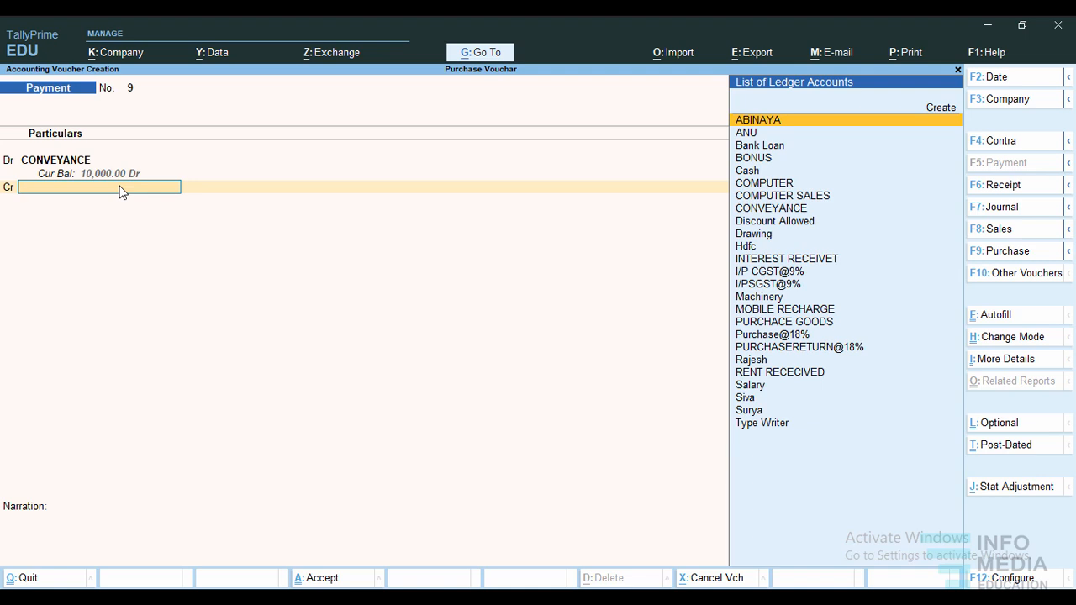
text(Hdfc)
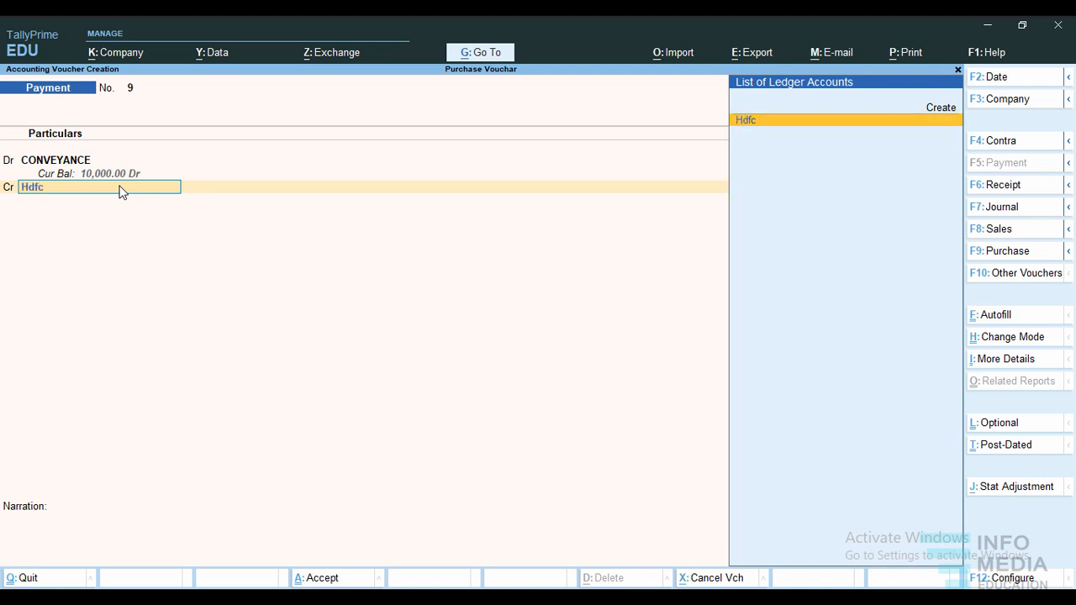
key(Return)
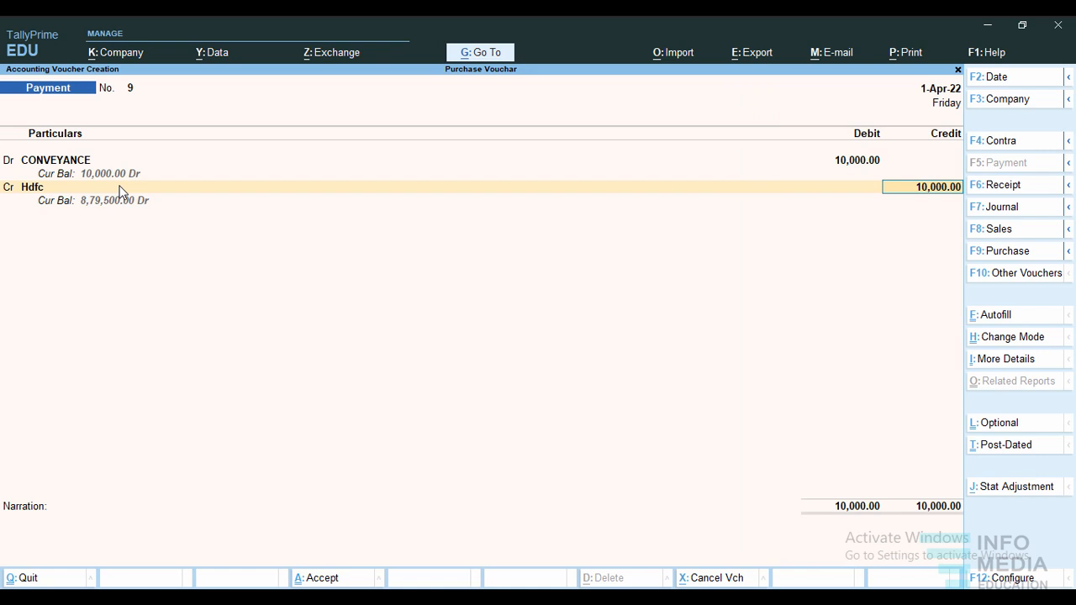
key(Return)
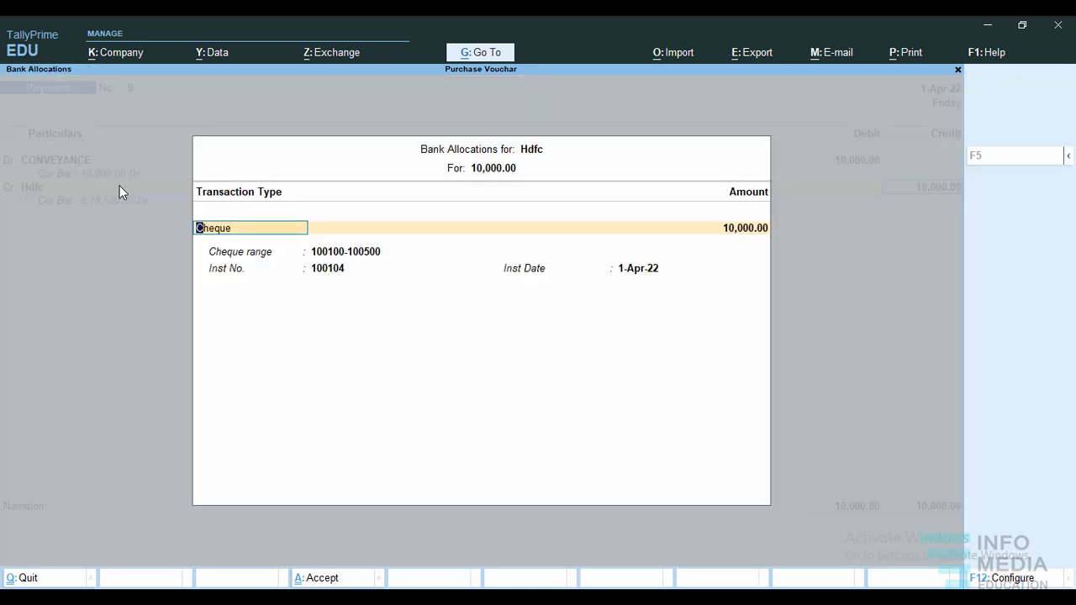
key(BackSpace)
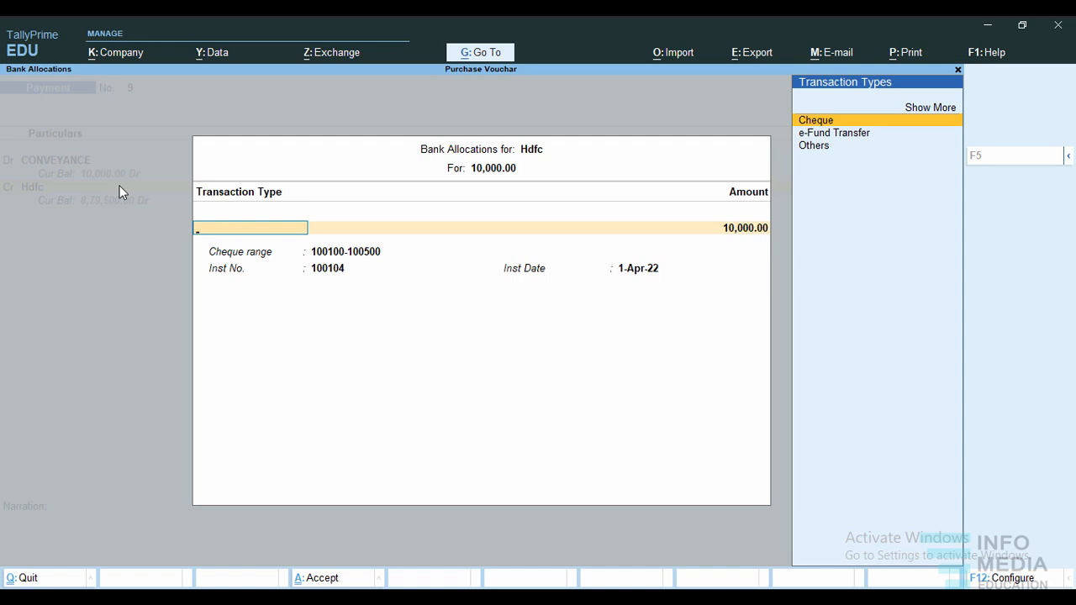
click(820, 151)
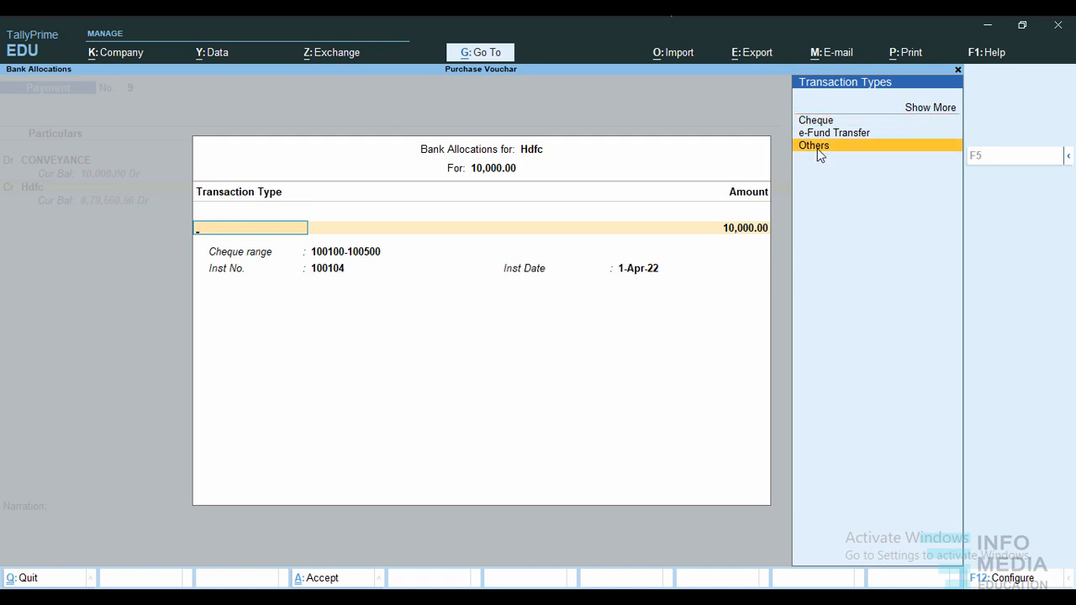
click(817, 148)
key(Return)
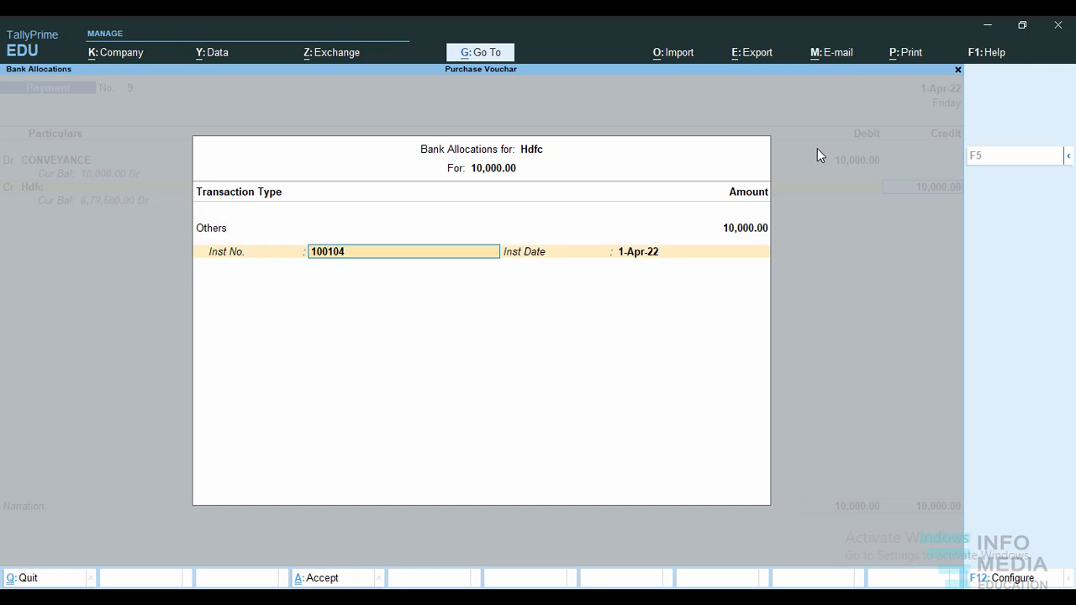
key(BackSpace)
key(Escape)
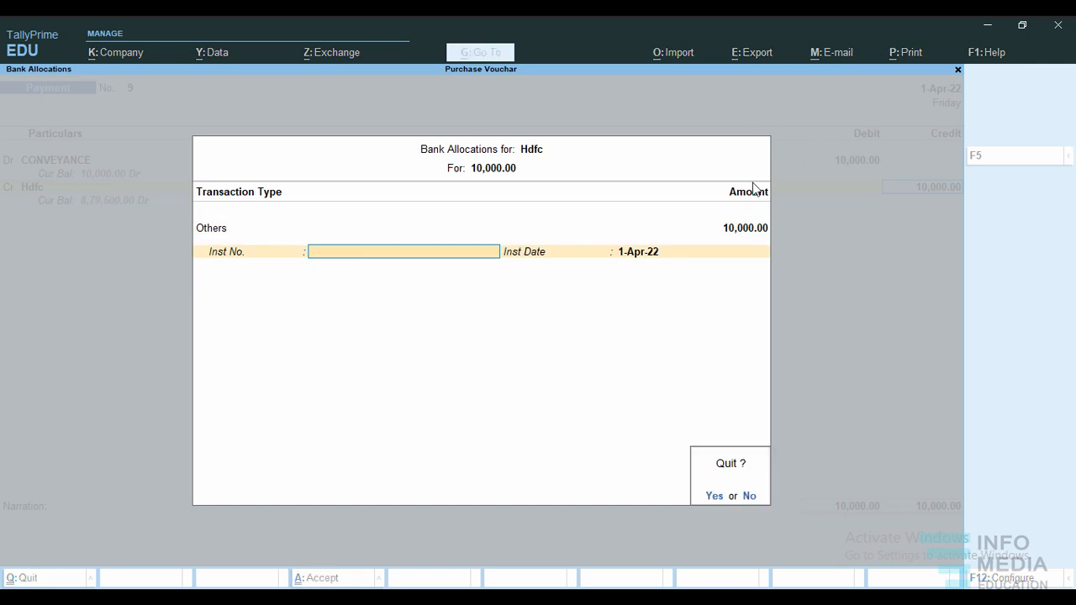
click(750, 497)
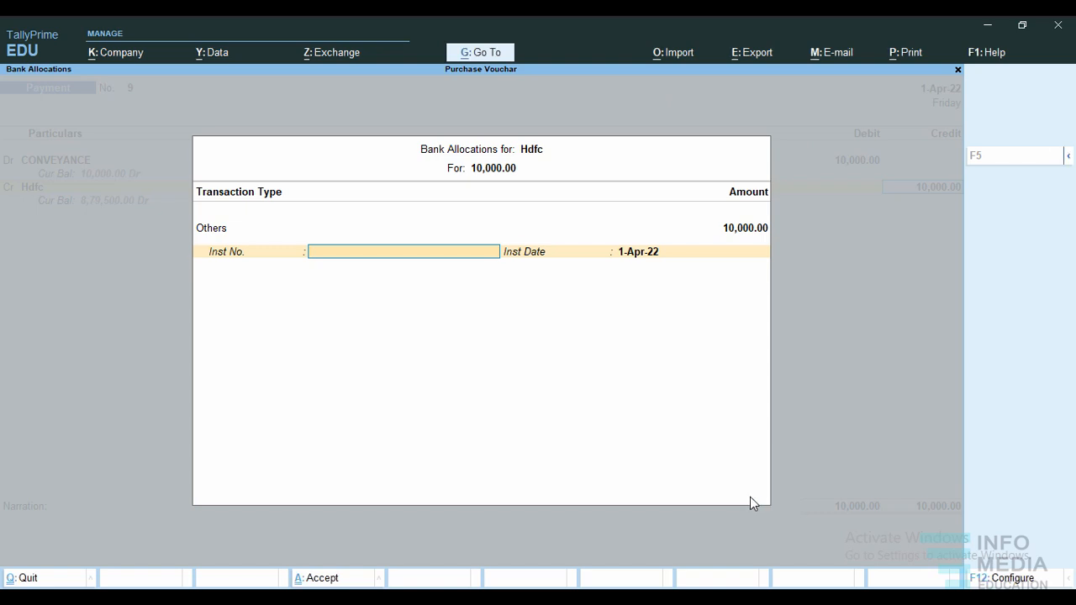
key(Escape)
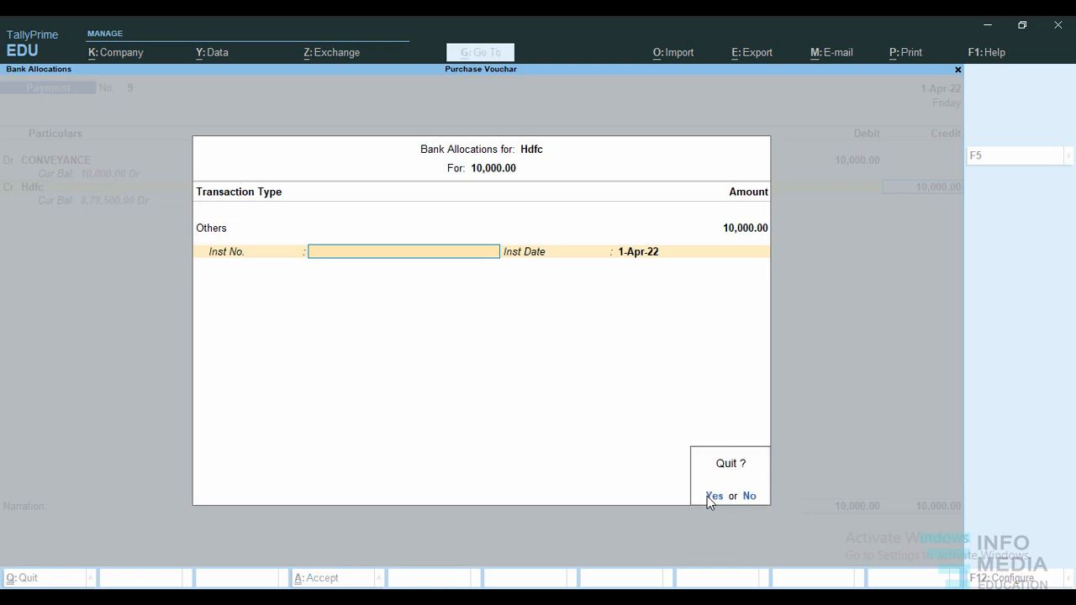
click(710, 496)
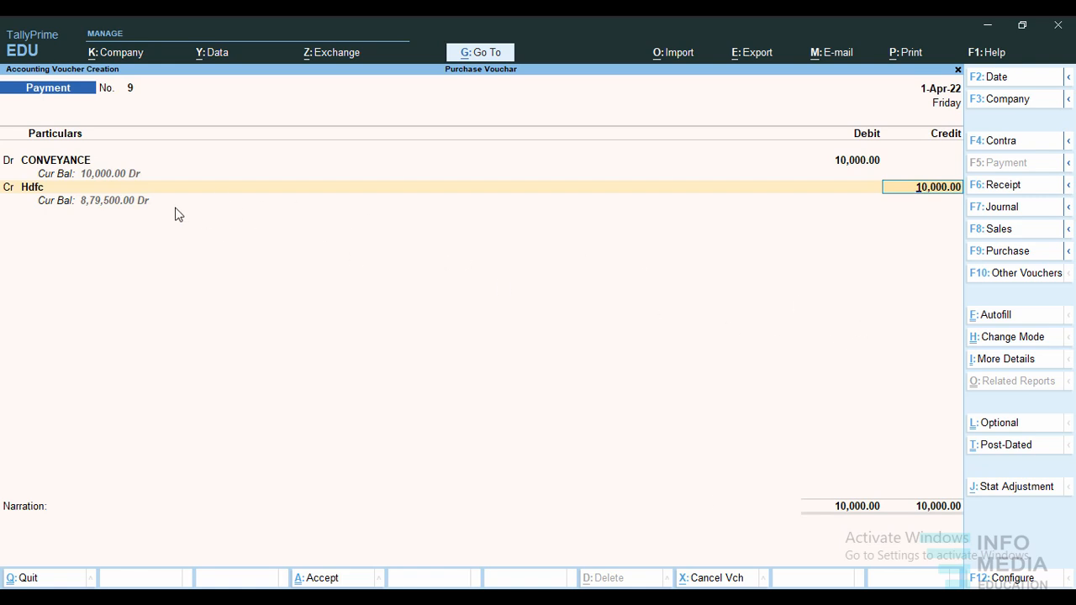
click(95, 191)
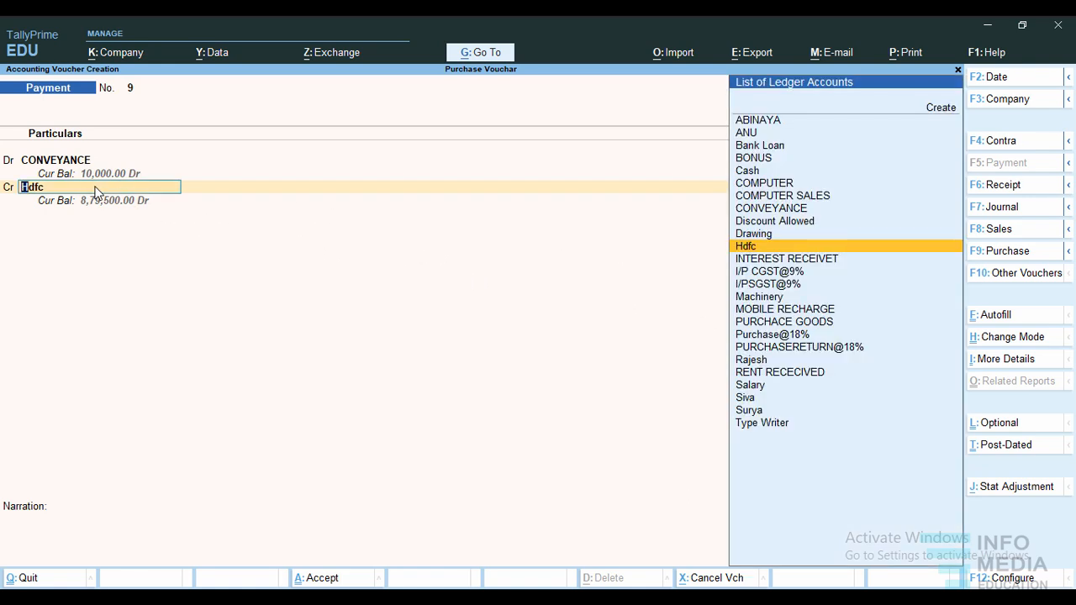
key(ctrl+Return)
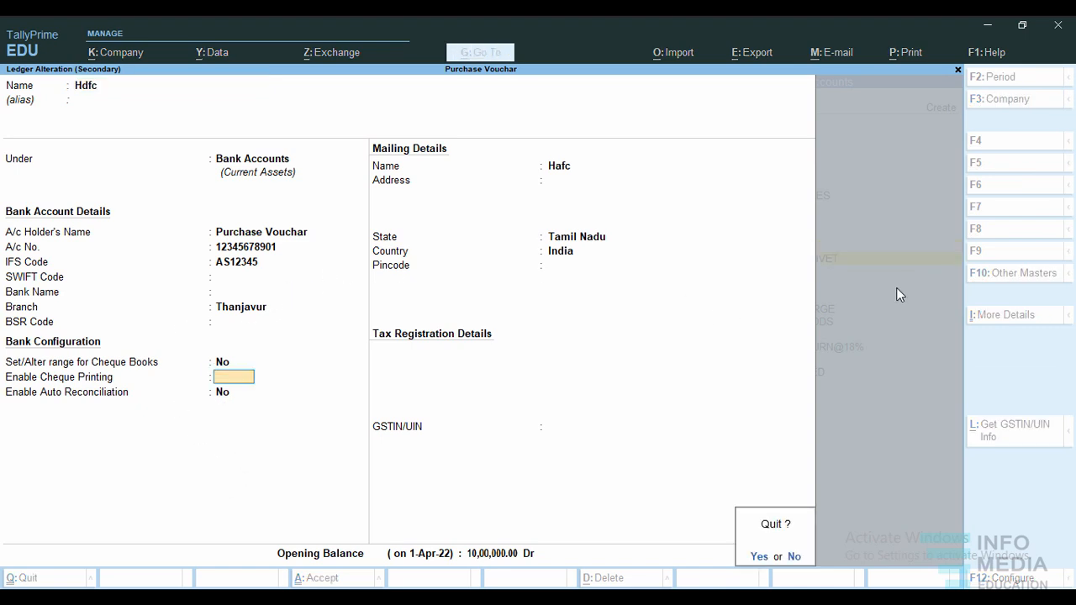
click(757, 558)
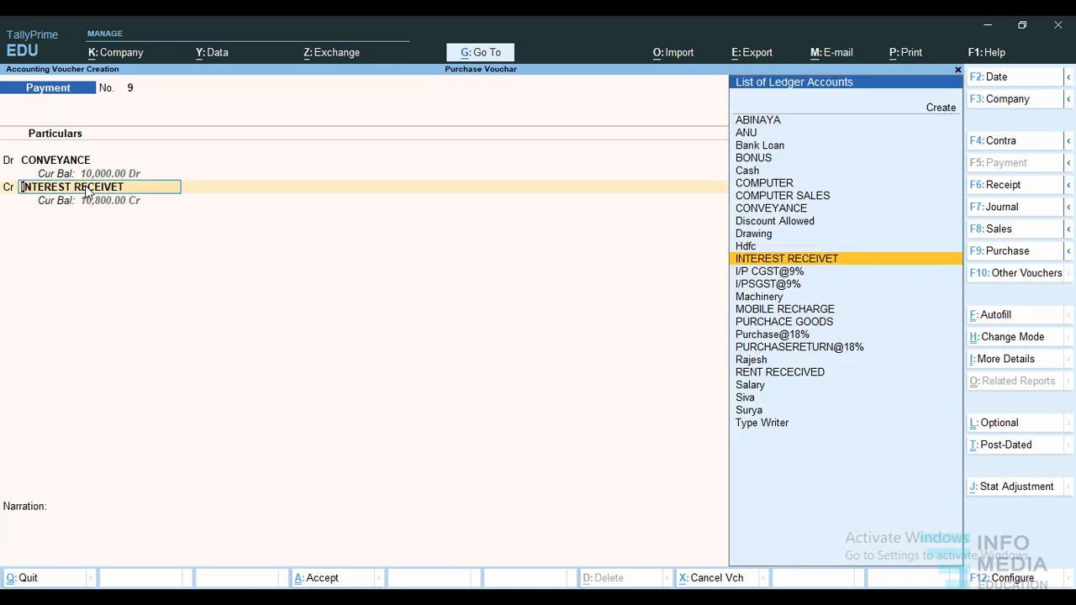
Credit Cash with 10,000 for the Conveyance payment and accept the voucher without a narration.
text(Cas)
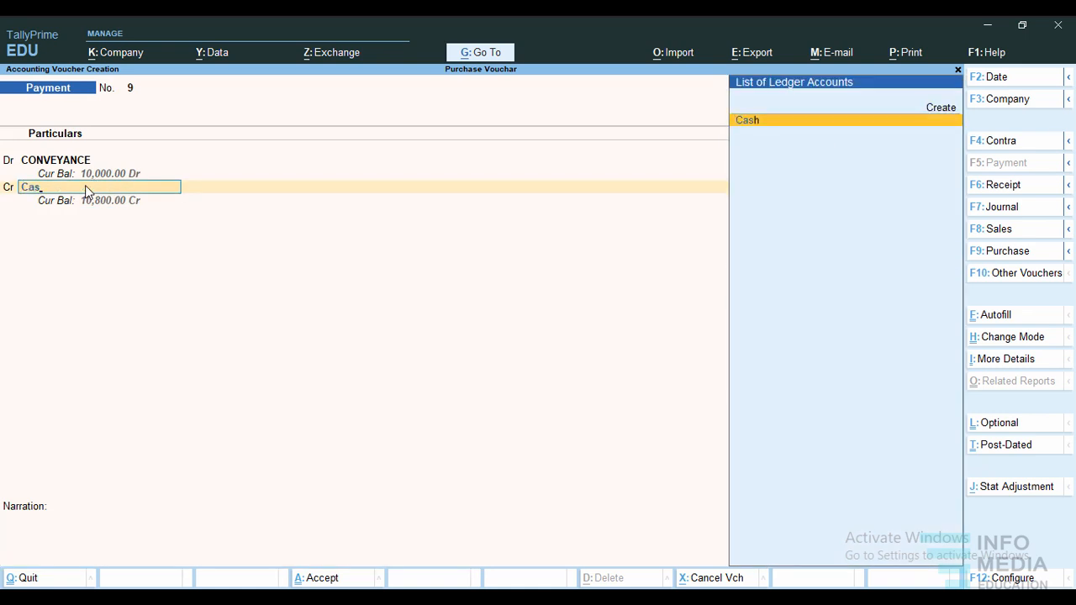
key(Return)
key(Return)
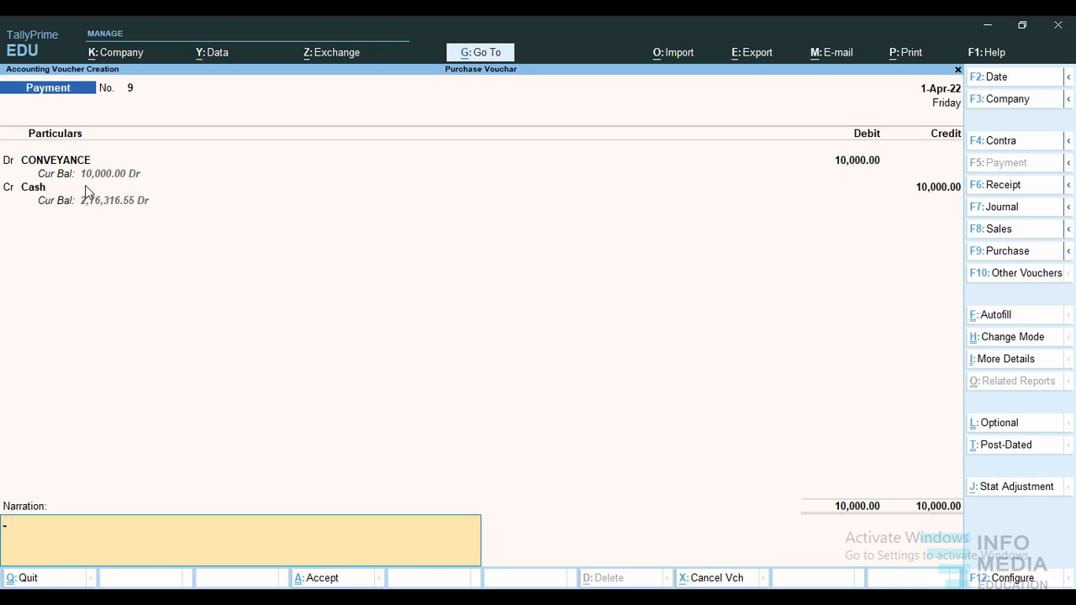
key(ctrl)
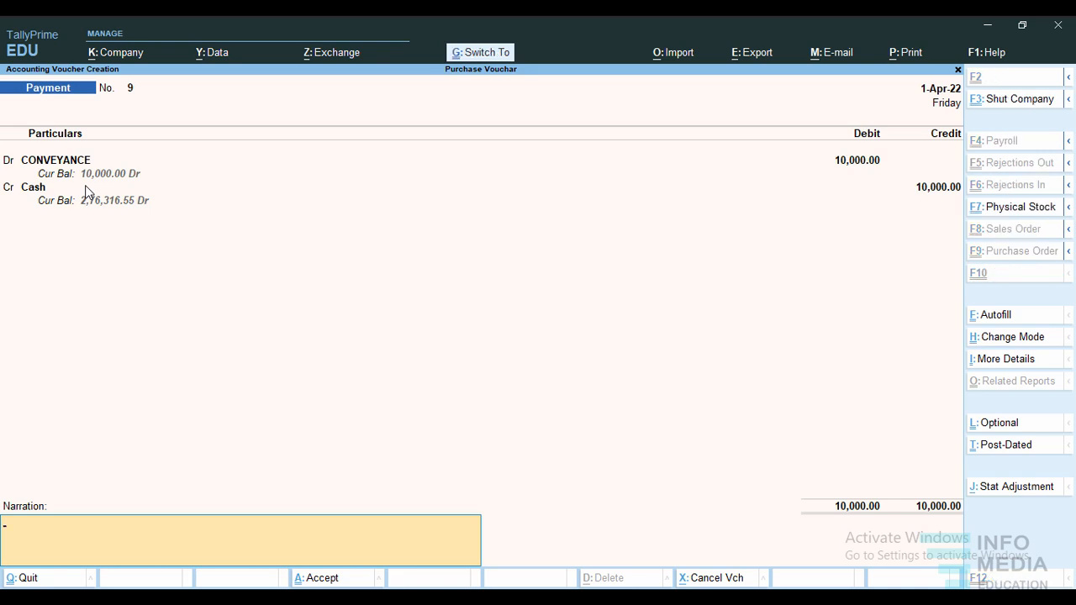
key(ctrl+a)
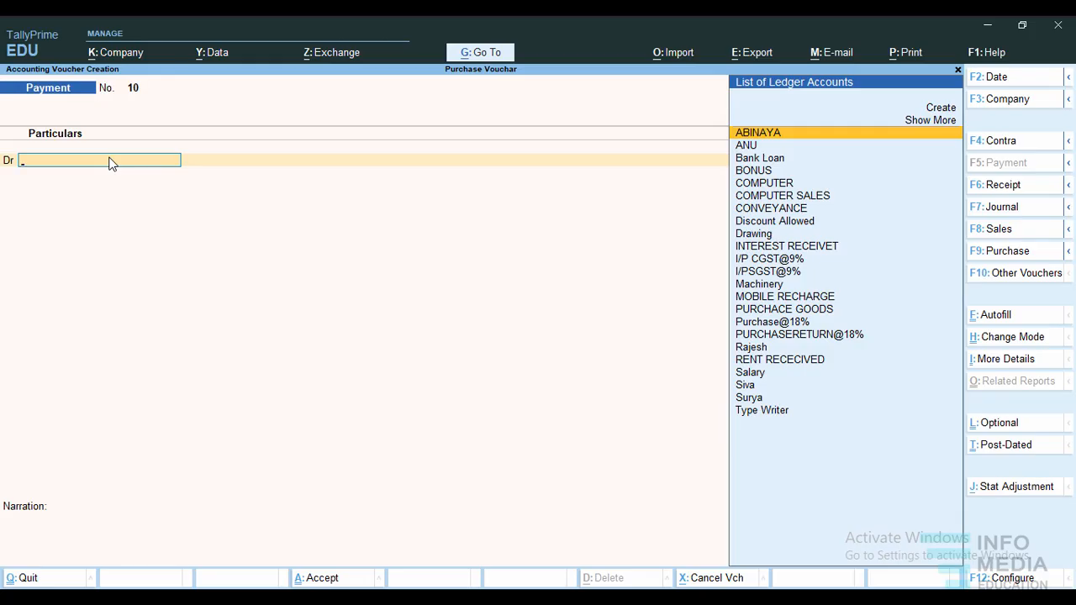
Start a new ledger named Printing and Postage from the debit line of the new payment voucher.
click(945, 108)
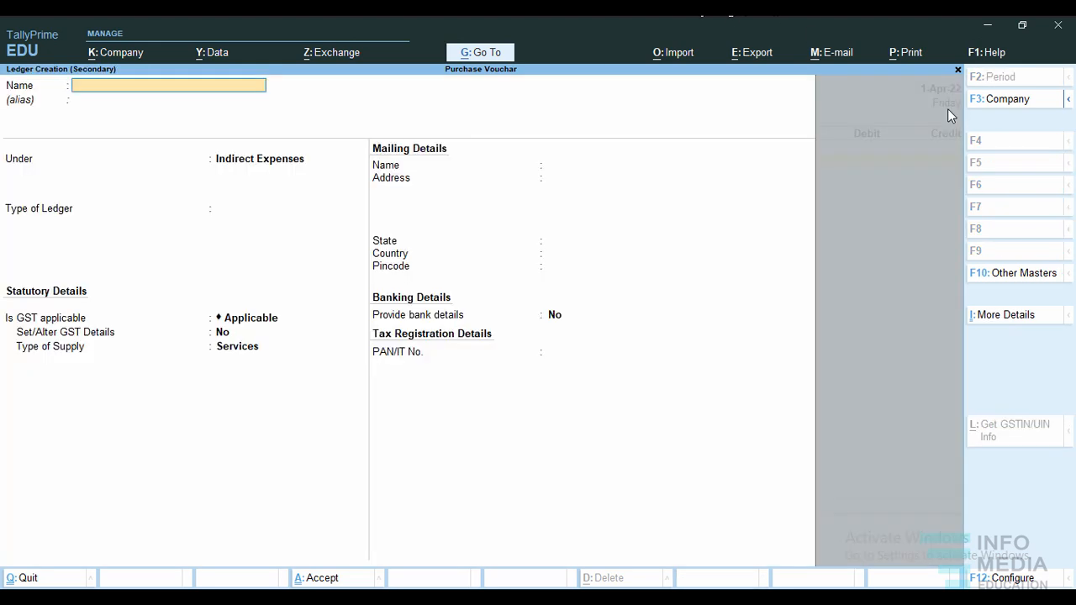
text(Print)
text(ng and Postage)
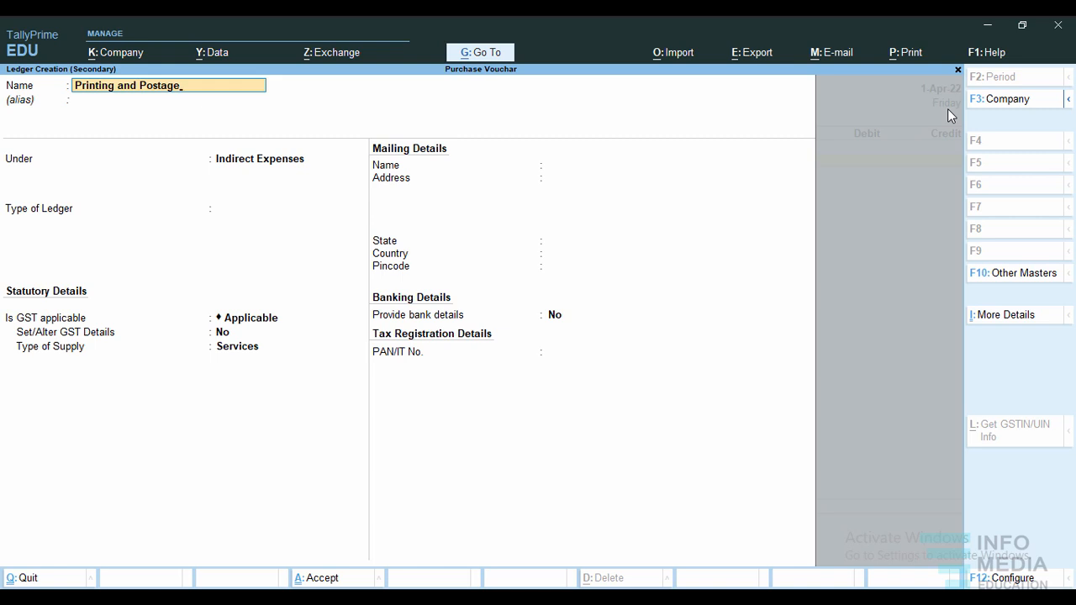
key(Return)
key(Return)
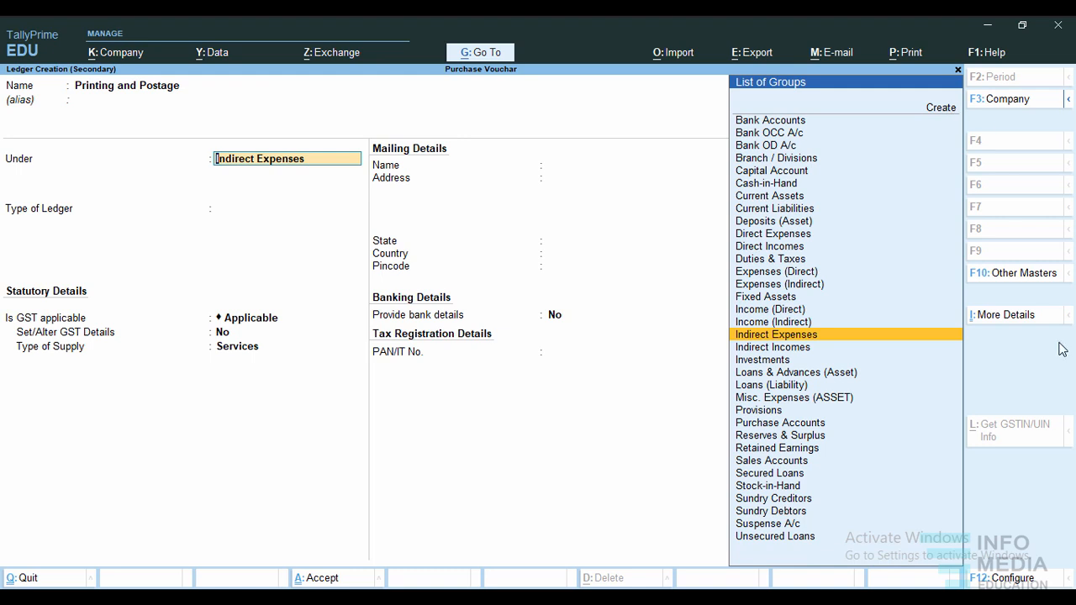
click(702, 597)
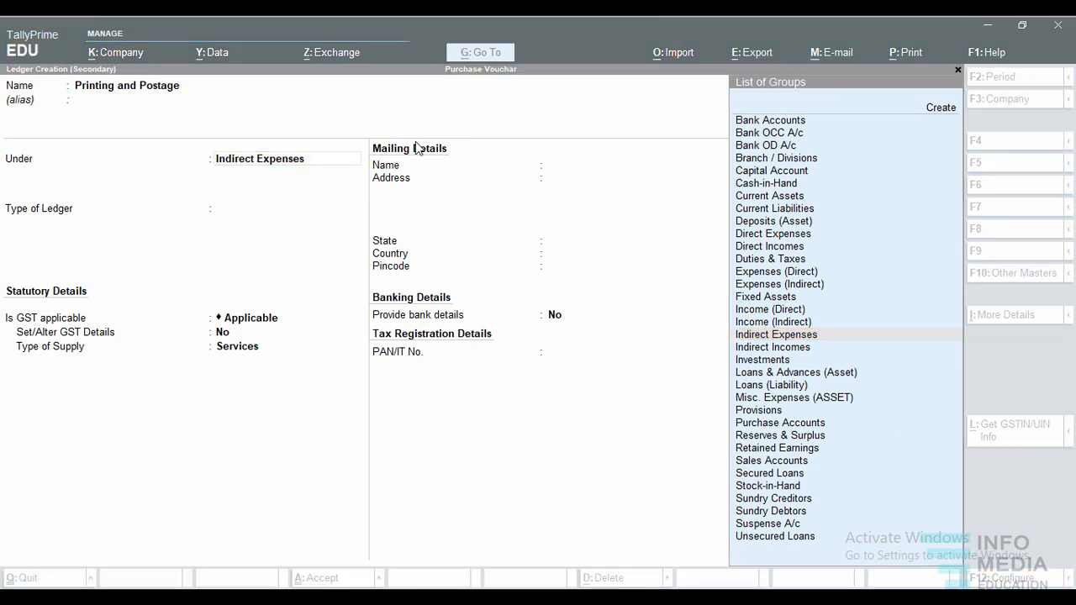
click(292, 131)
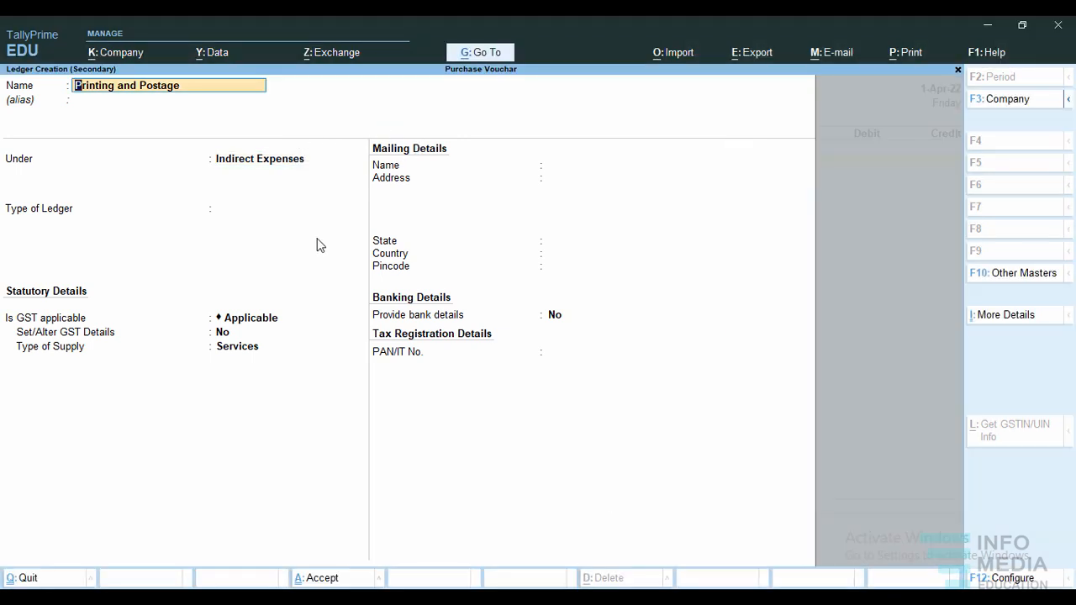
Keep the ledger under Indirect Expenses with ledger type Not Applicable and save it into the voucher.
key(Return)
key(Return)
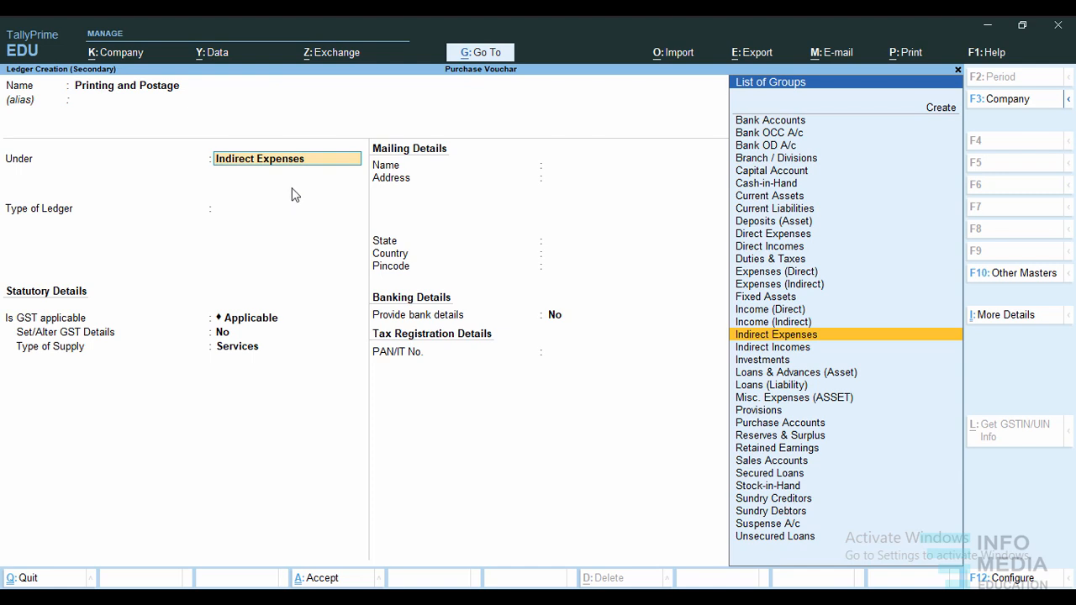
key(Return)
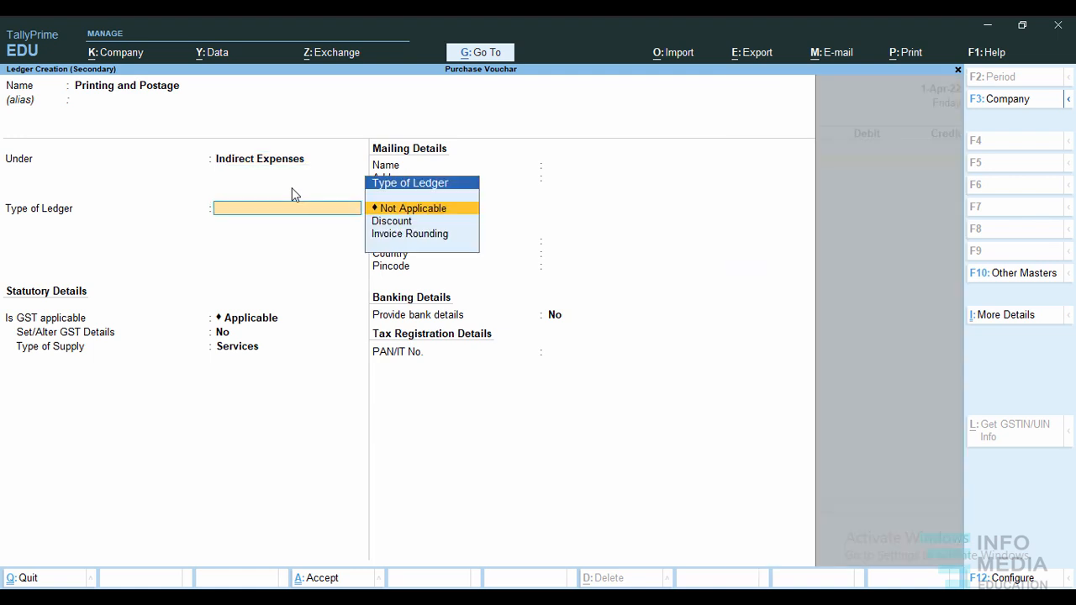
key(Return)
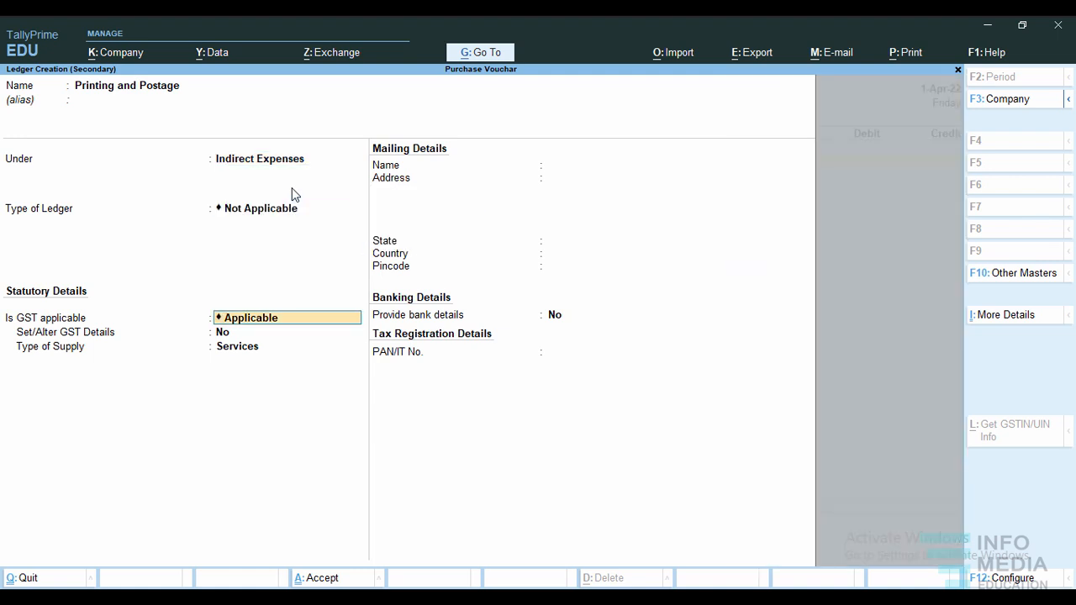
key(ctrl+a)
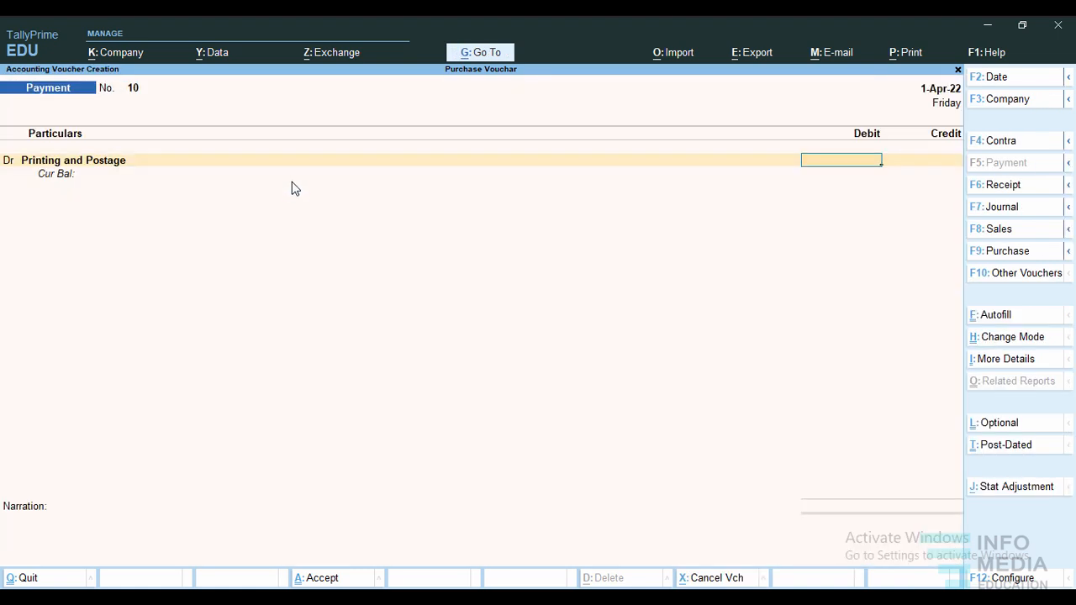
Debit Printing and Postage 5,000 and add a credit line to the payment voucher.
text(5,00)
text(000)
key(Return)
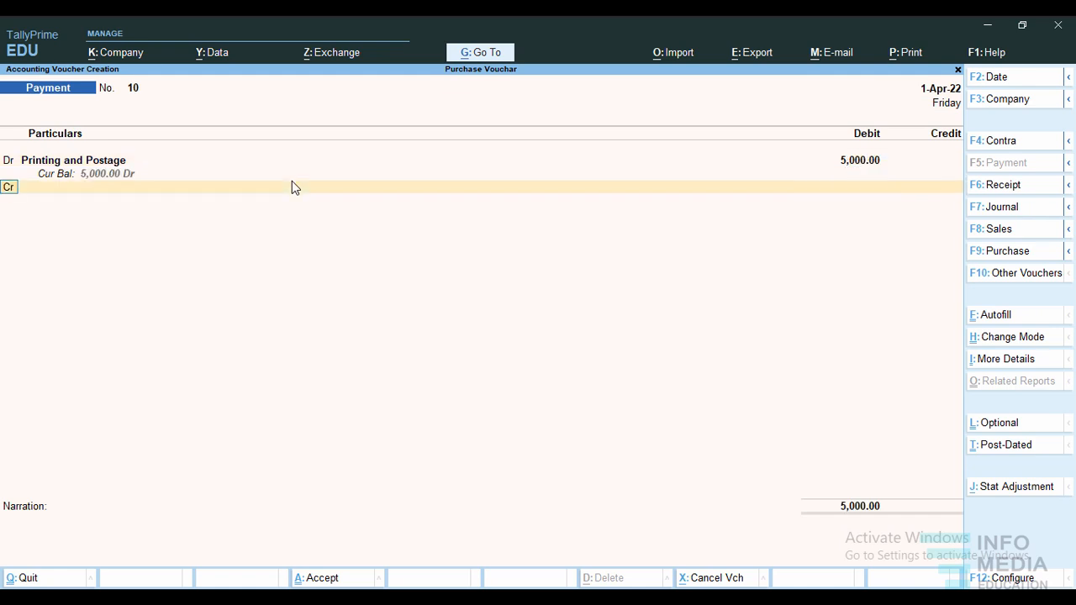
key(Return)
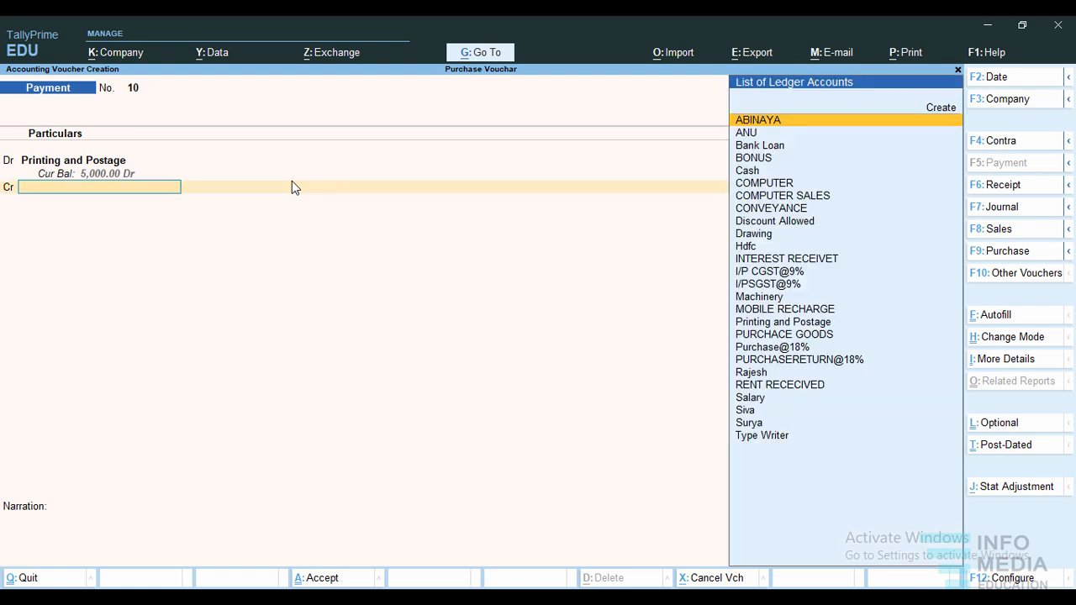
Credit Cash with 5,000 and accept the Printing and Postage voucher without a narration.
text(Cas)
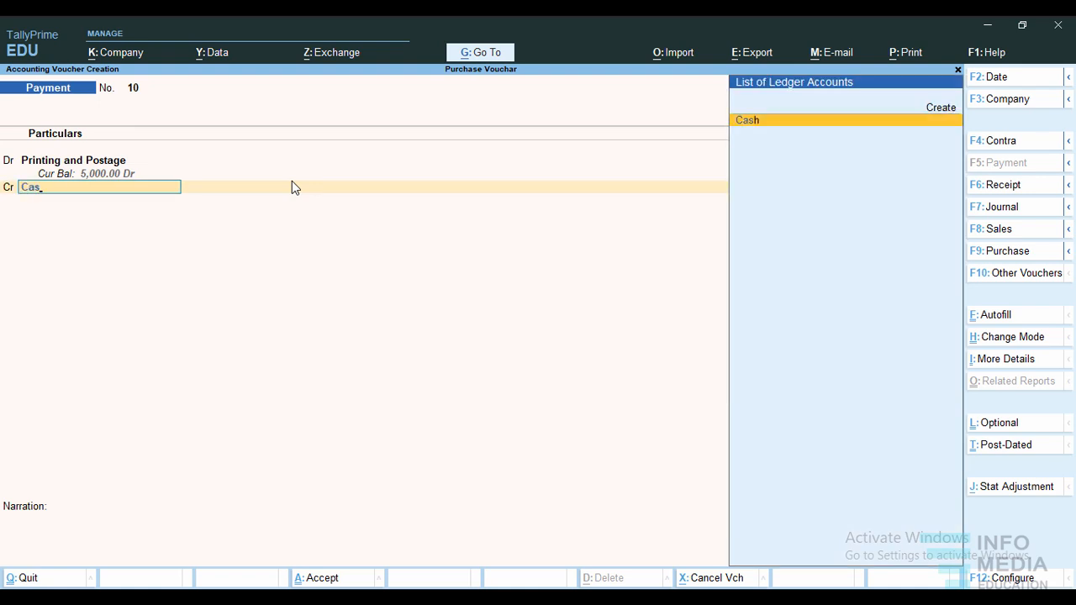
key(Return)
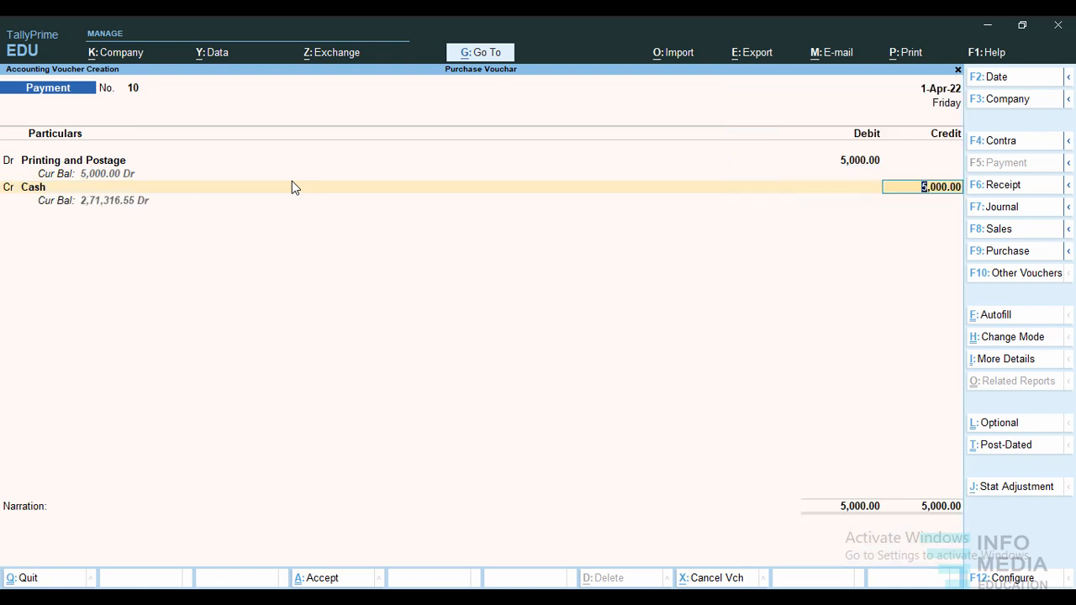
key(Return)
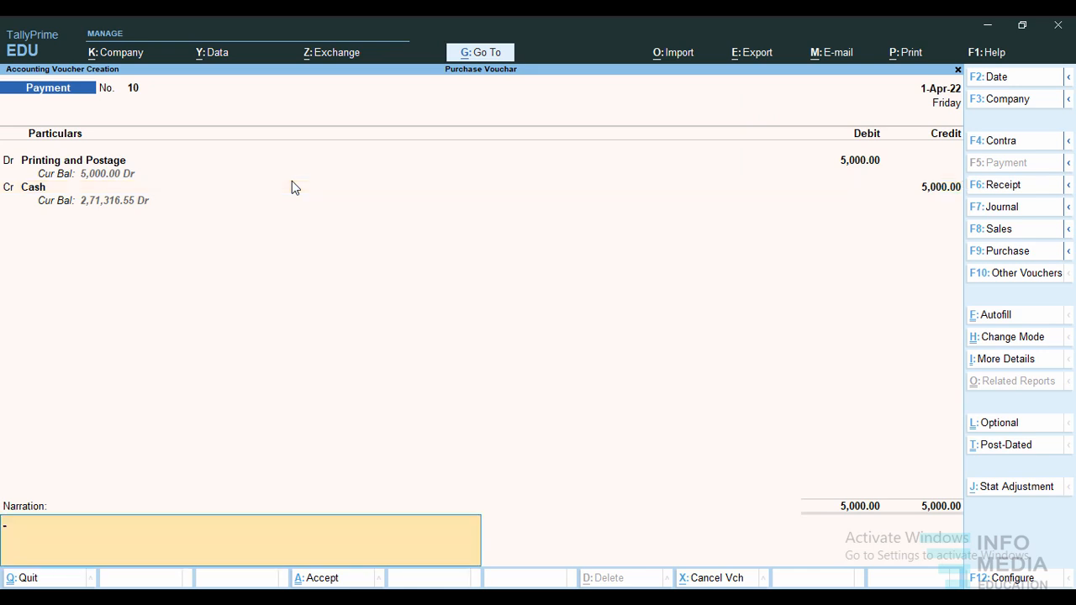
key(BackSpace)
key(Return)
key(BackSpace)
key(Return)
key(Return)
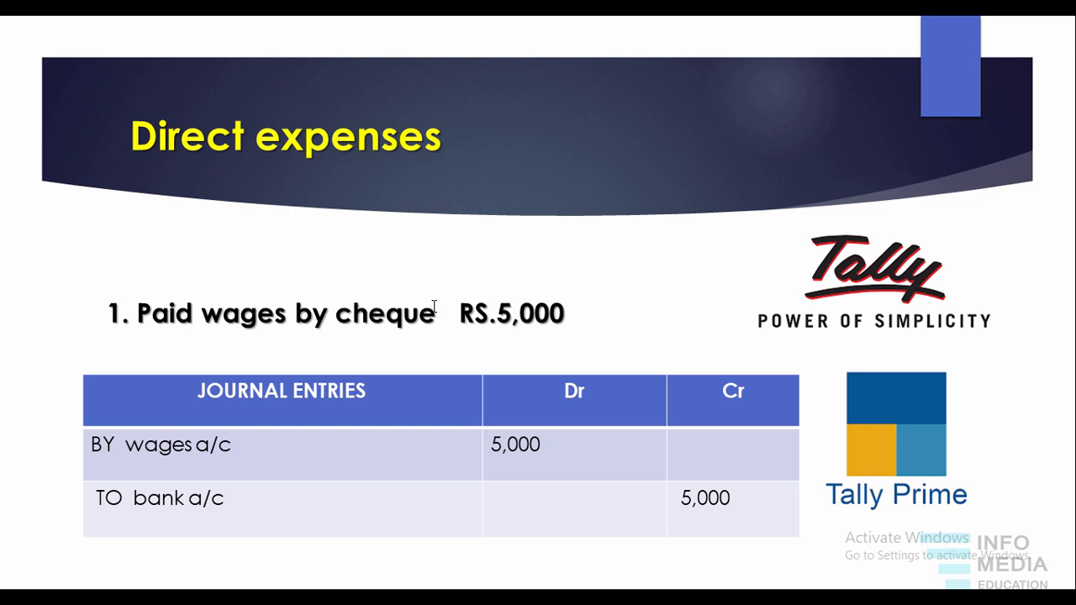
Switch to TallyPrime and start a new ledger named Wages from the payment voucher's debit line.
key(alt+Tab)
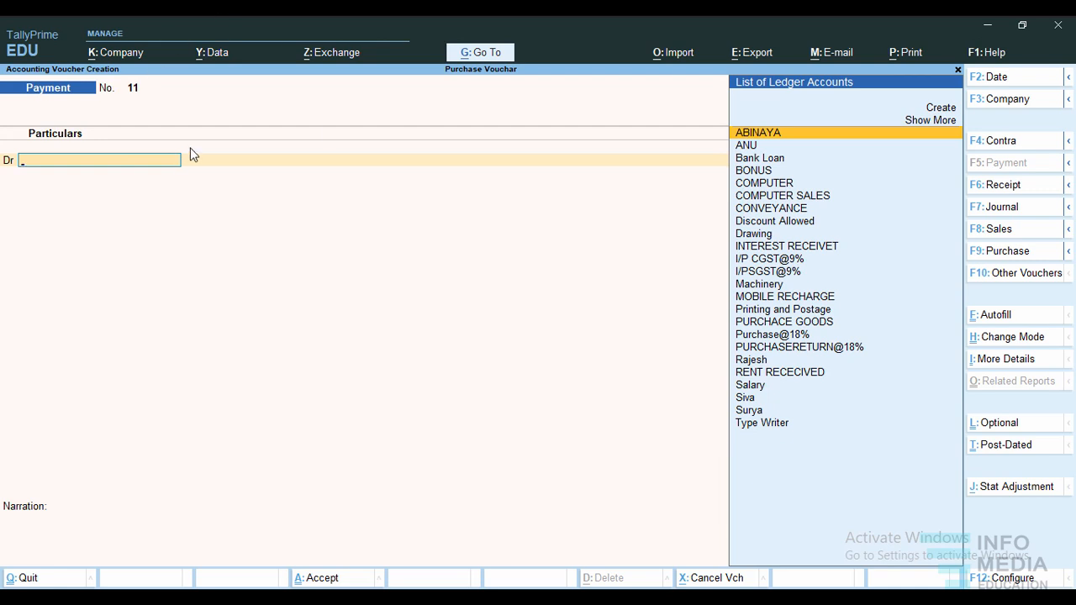
click(937, 107)
text(Wages)
key(Return)
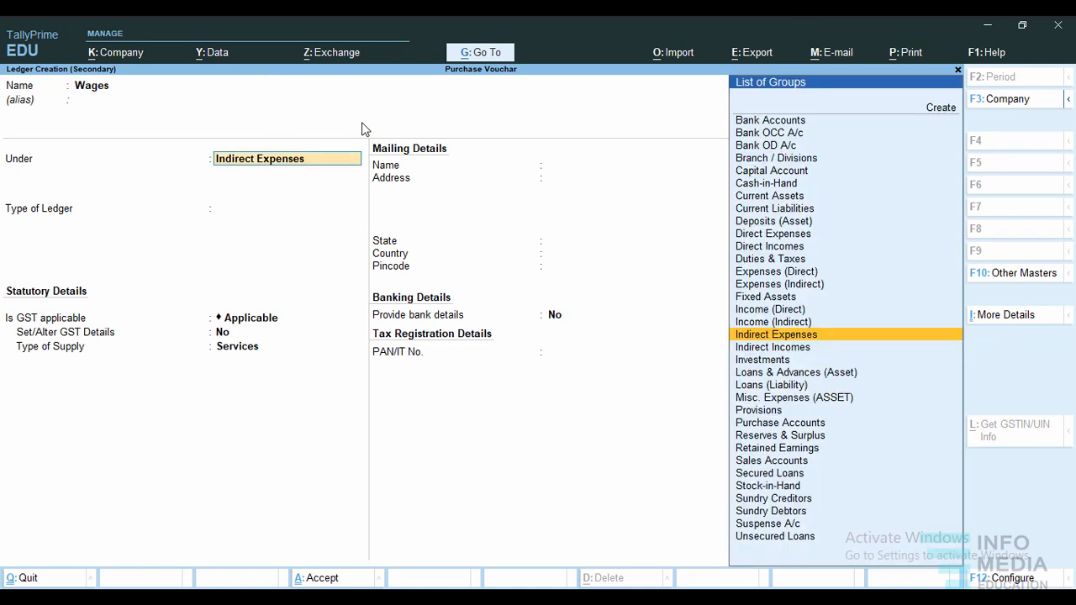
Place the Wages ledger under Direct Expenses with ledger type Not Applicable and save it into the voucher.
text(D)
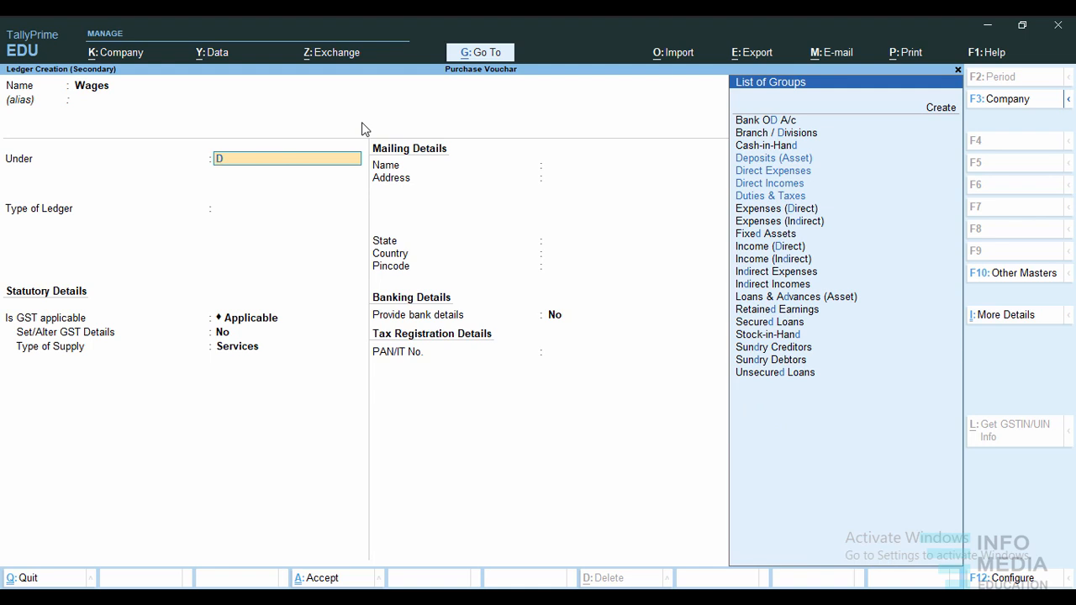
text(i)
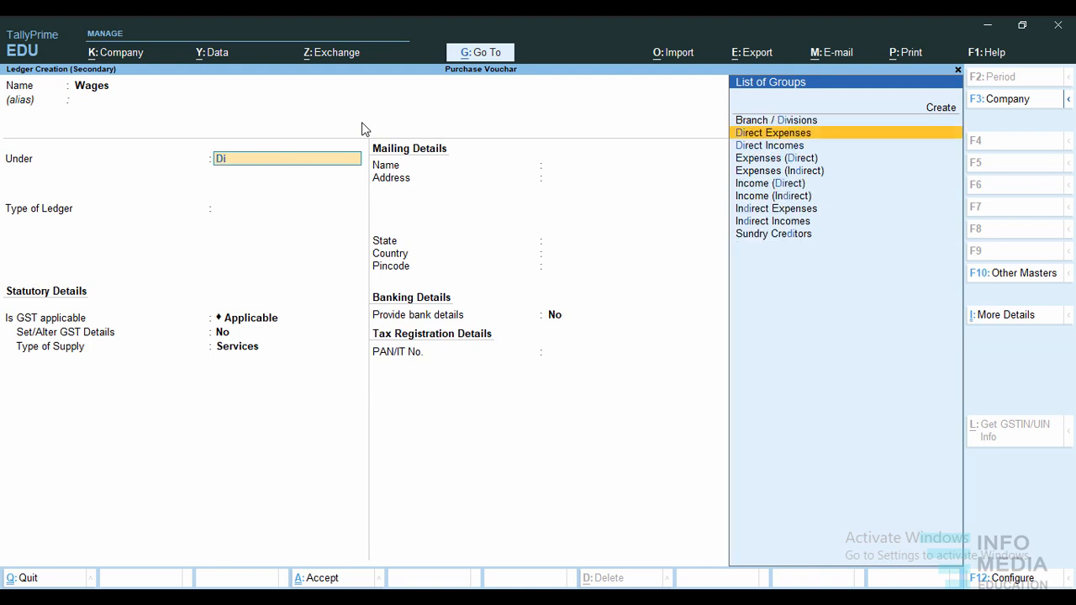
key(Return)
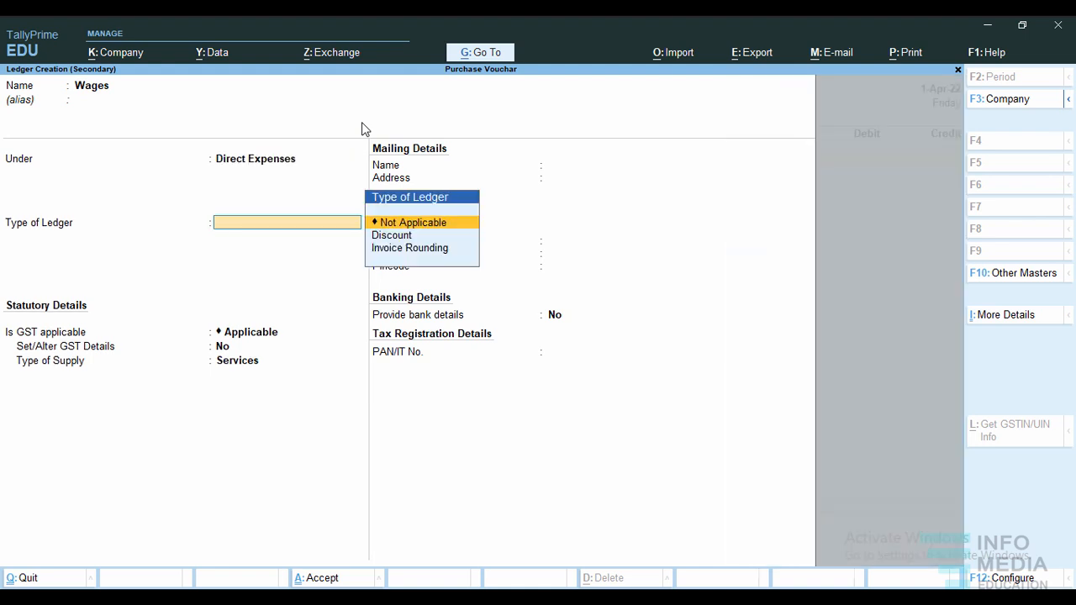
key(Return)
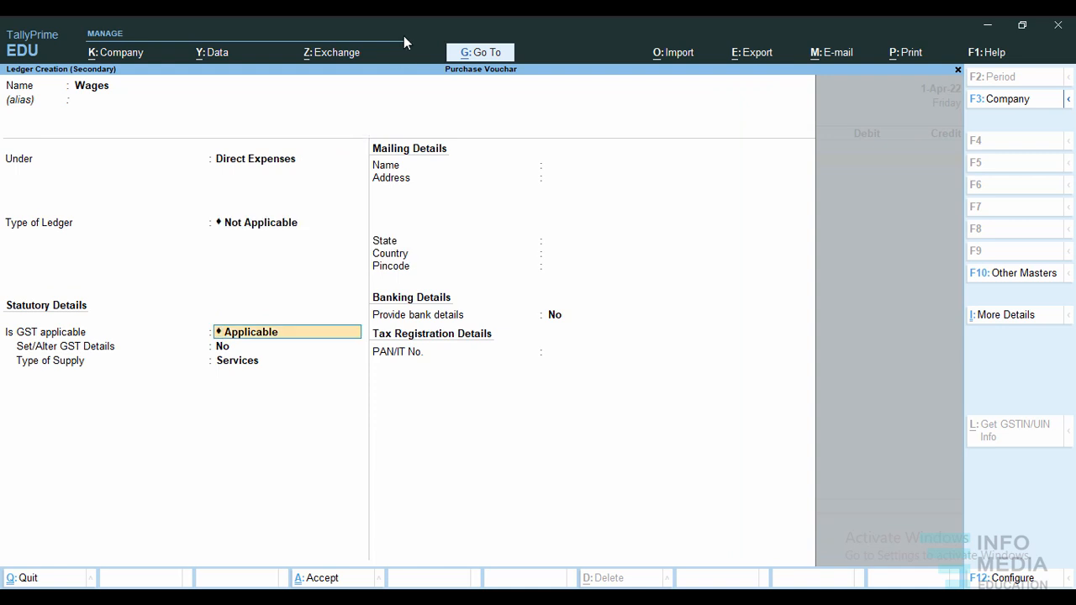
key(ctrl)
key(ctrl+a)
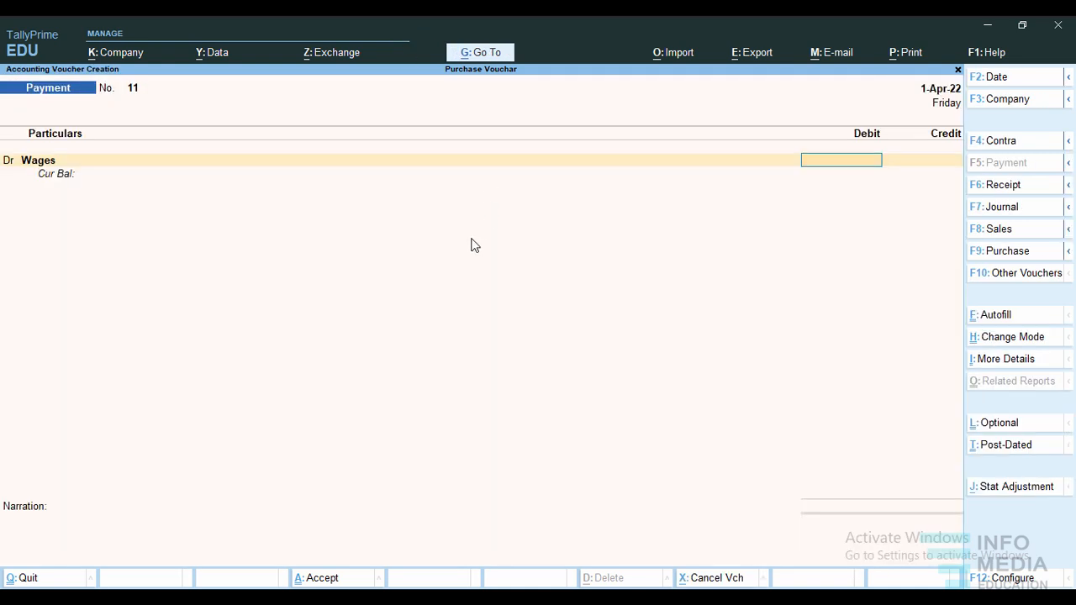
Debit Wages 8,000 and add a credit line to the payment voucher.
text(8000)
key(Return)
text(cr)
key(Return)
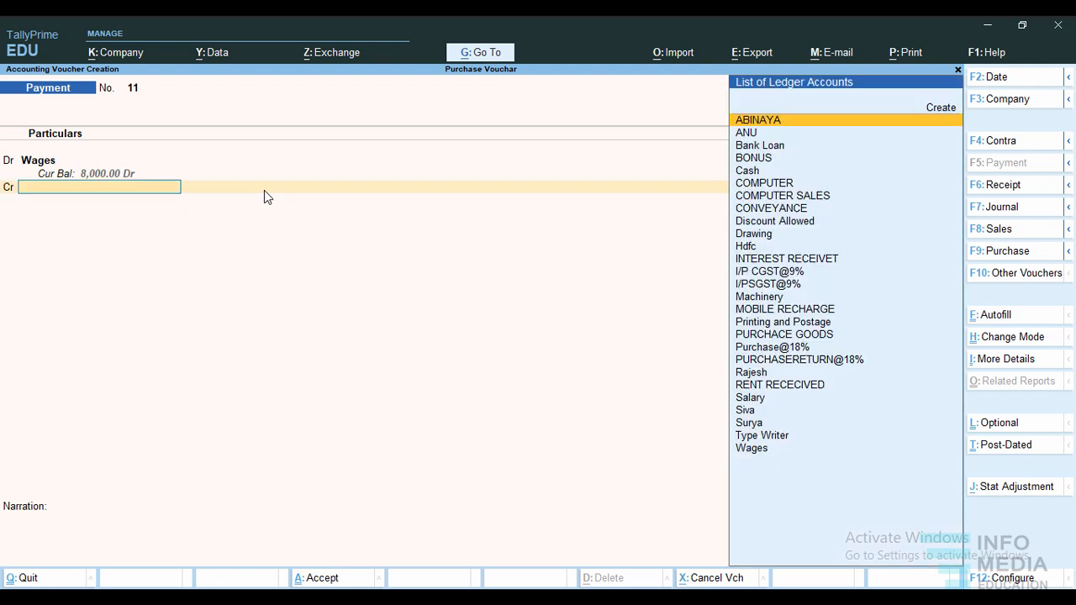
Credit the Hdfc bank ledger with 8,000 and open its bank allocation details.
text(H)
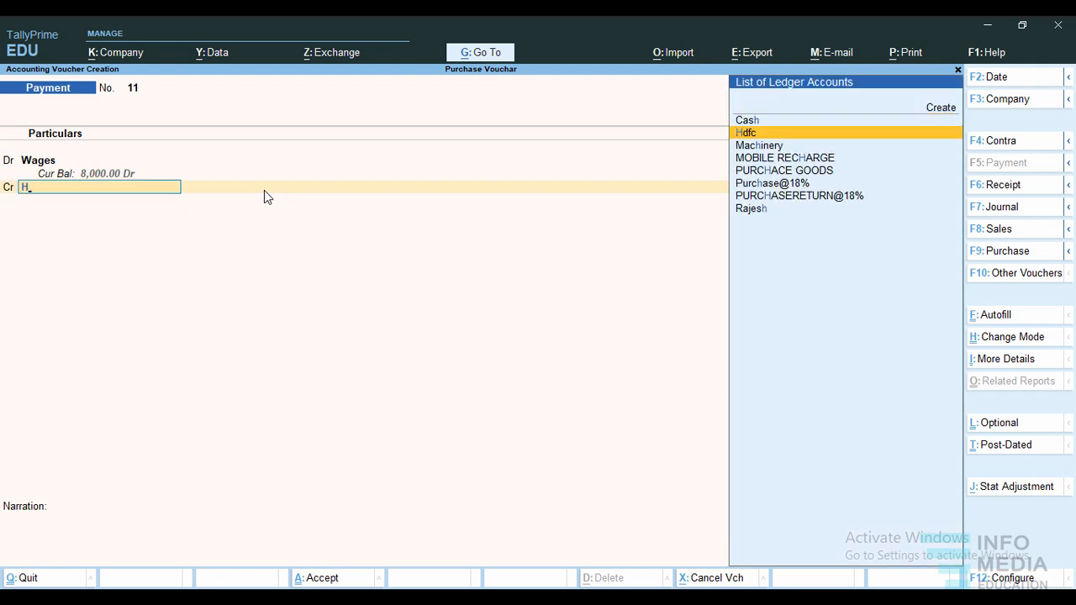
text(d)
key(Return)
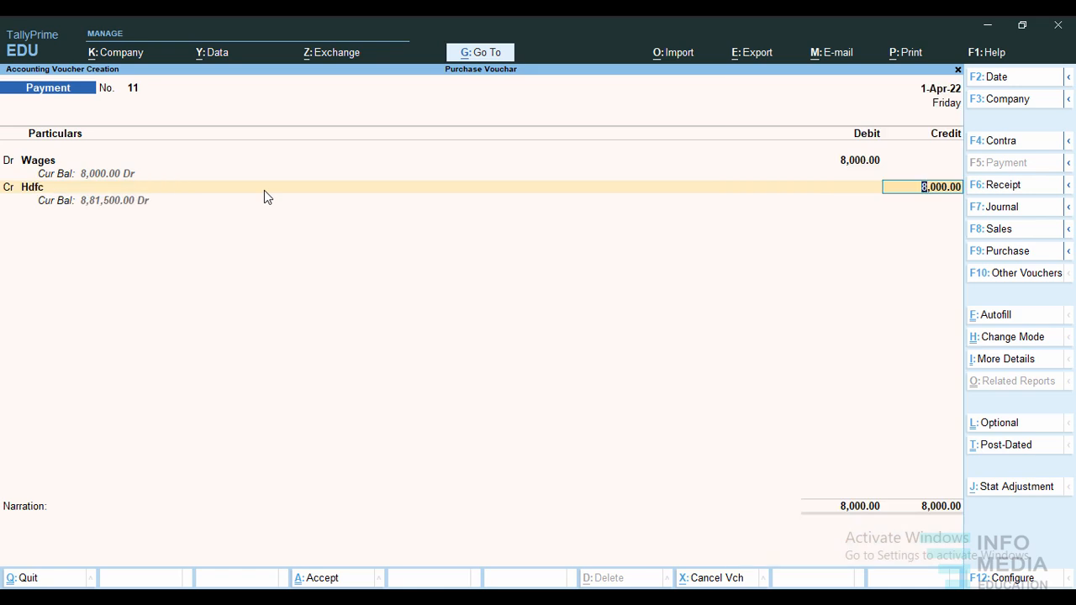
key(Return)
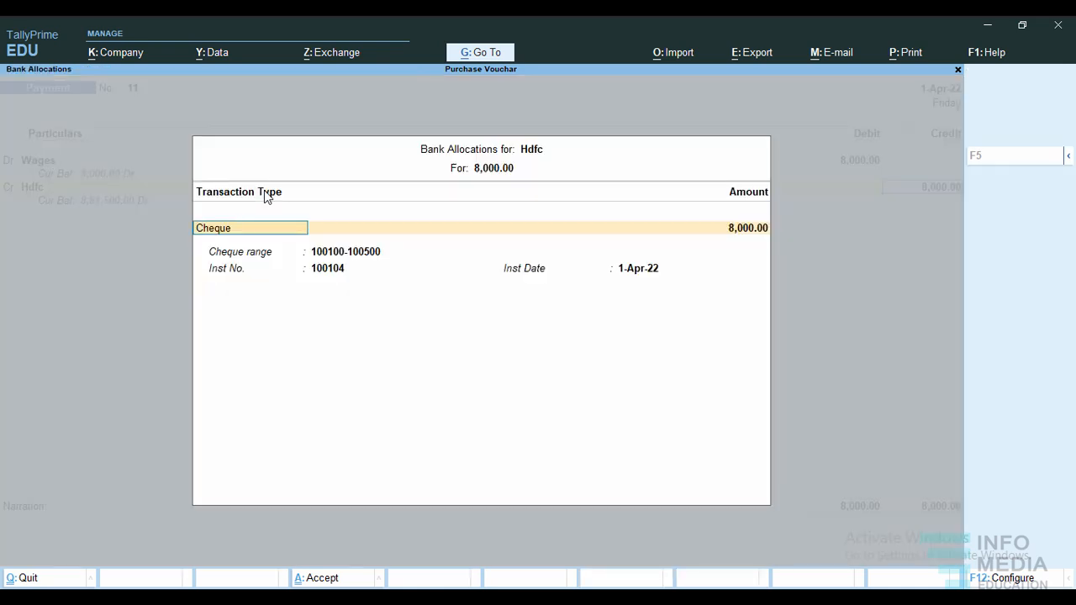
Allocate the Hdfc payment to cheque number 100105 dated 1-Apr-22 and accept the Wages voucher without a narration.
key(Return)
key(Return)
text(10010)
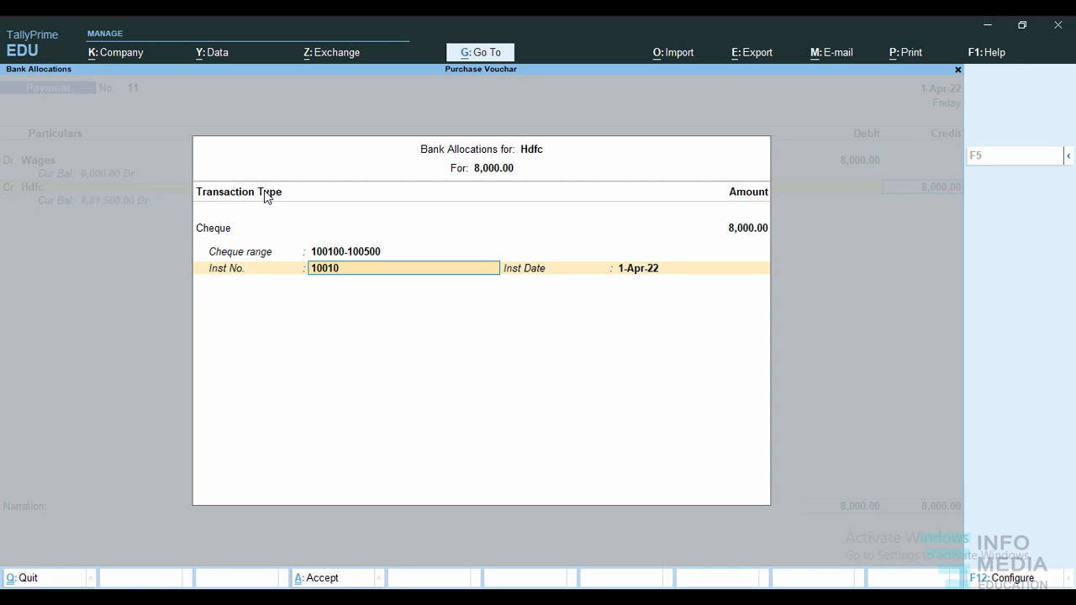
text(5)
key(Return)
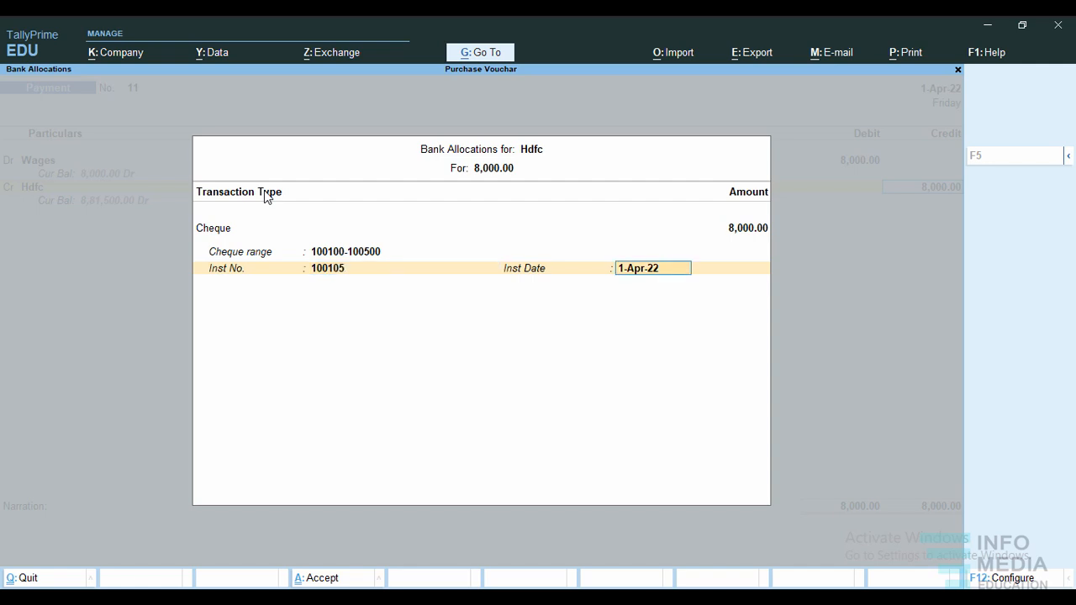
key(Return)
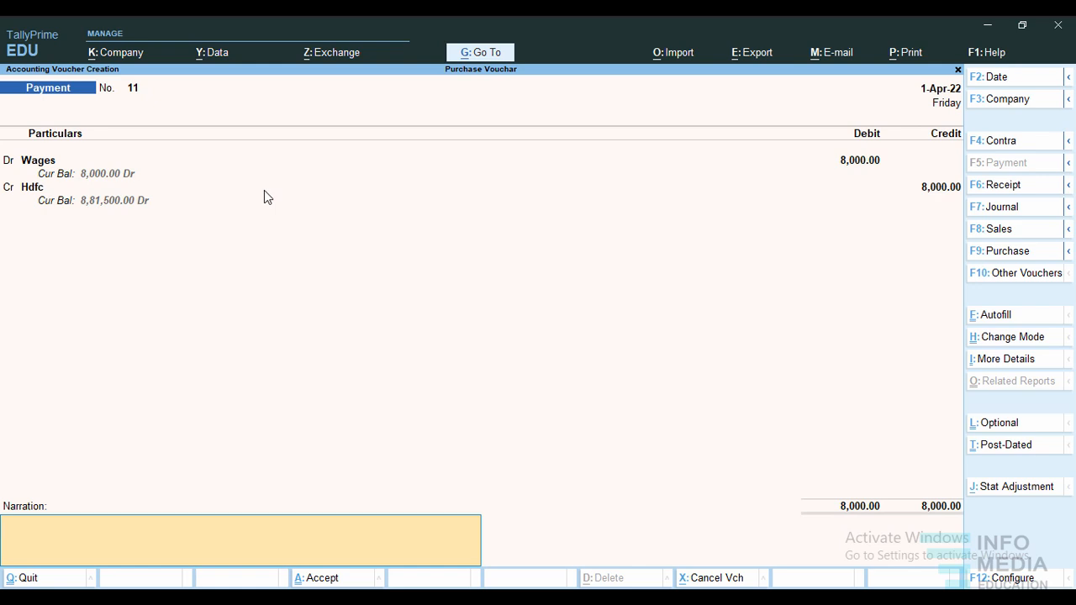
key(ctrl+a)
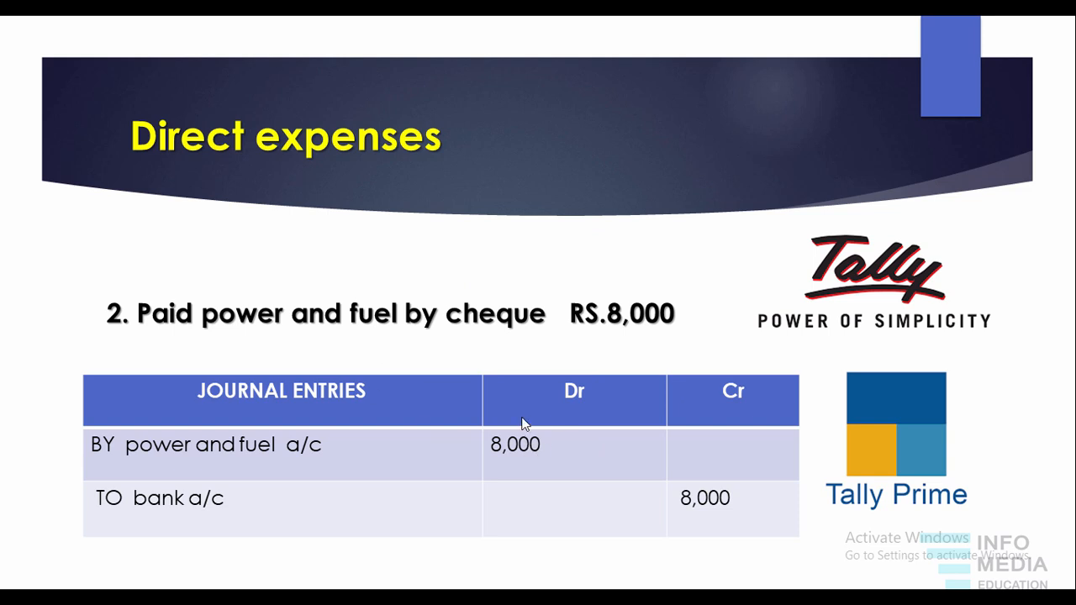
Return to TallyPrime and create a ledger named Power and Fuel under Direct Expenses from the new payment voucher's debit line.
key(Escape)
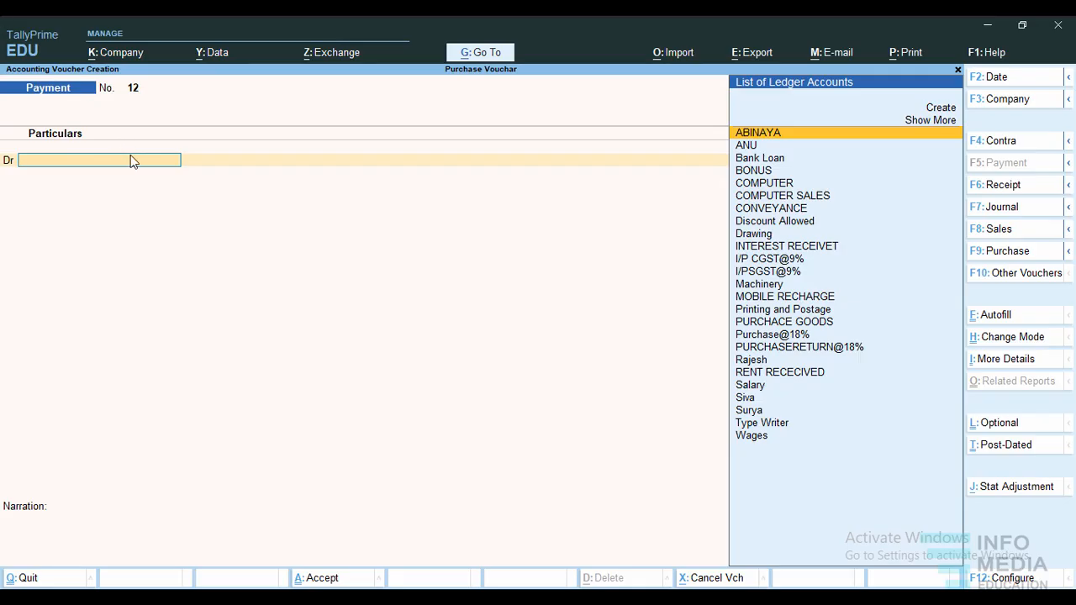
click(942, 108)
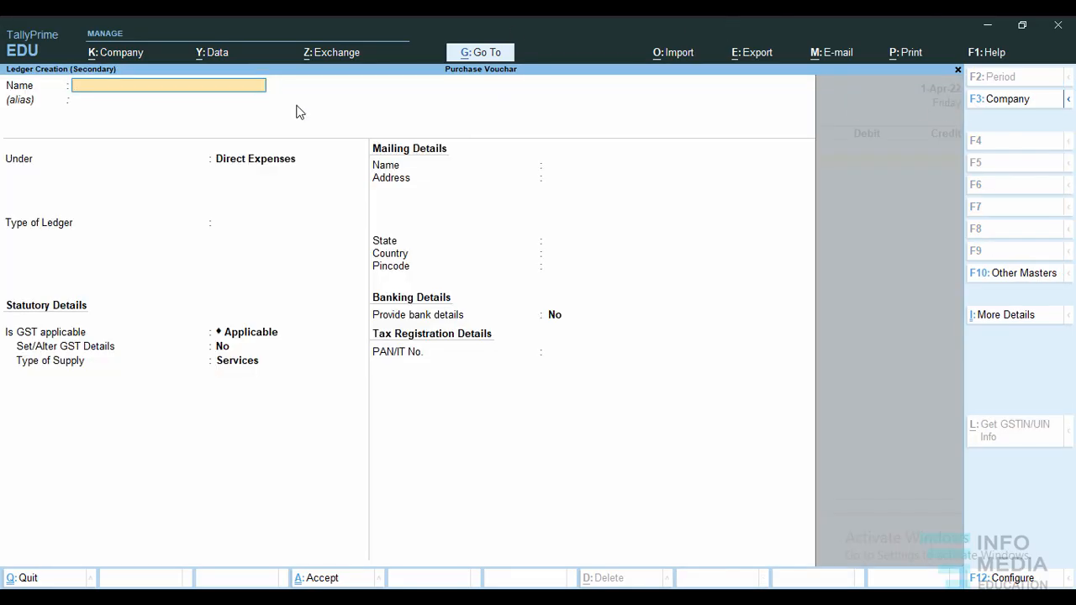
text(Power and fue)
key(Return)
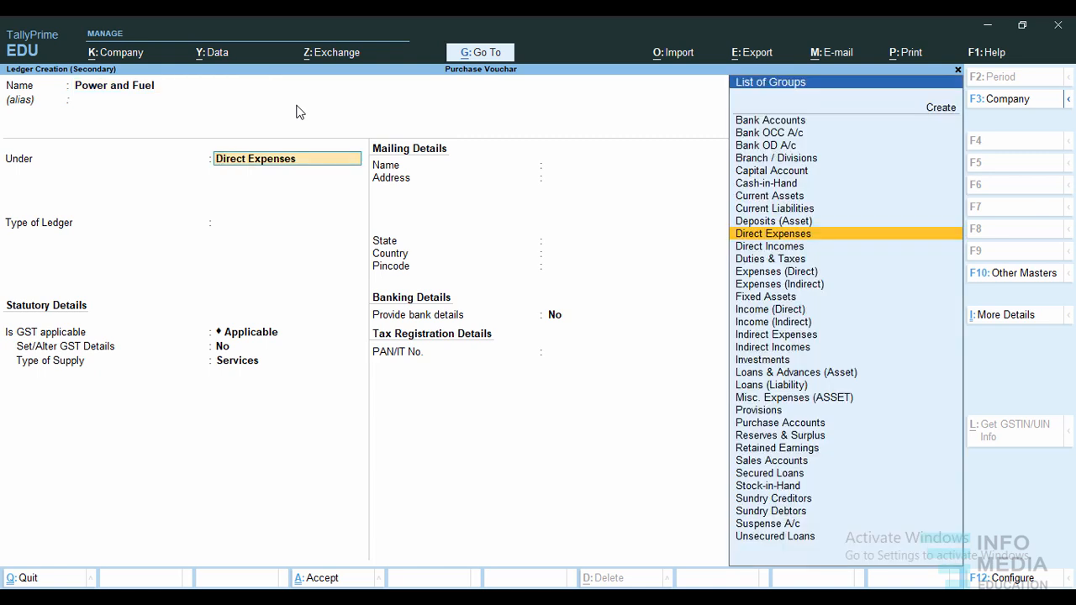
key(ctrl)
key(ctrl+a)
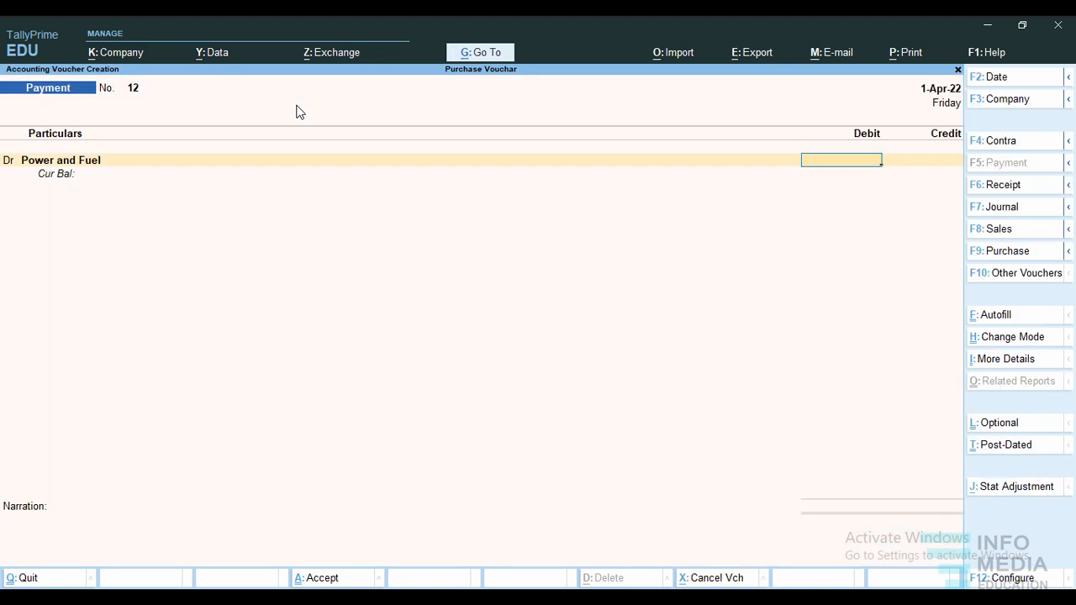
Debit Power and Fuel 8,000 and add a credit line to the payment voucher.
text(8000)
key(Return)
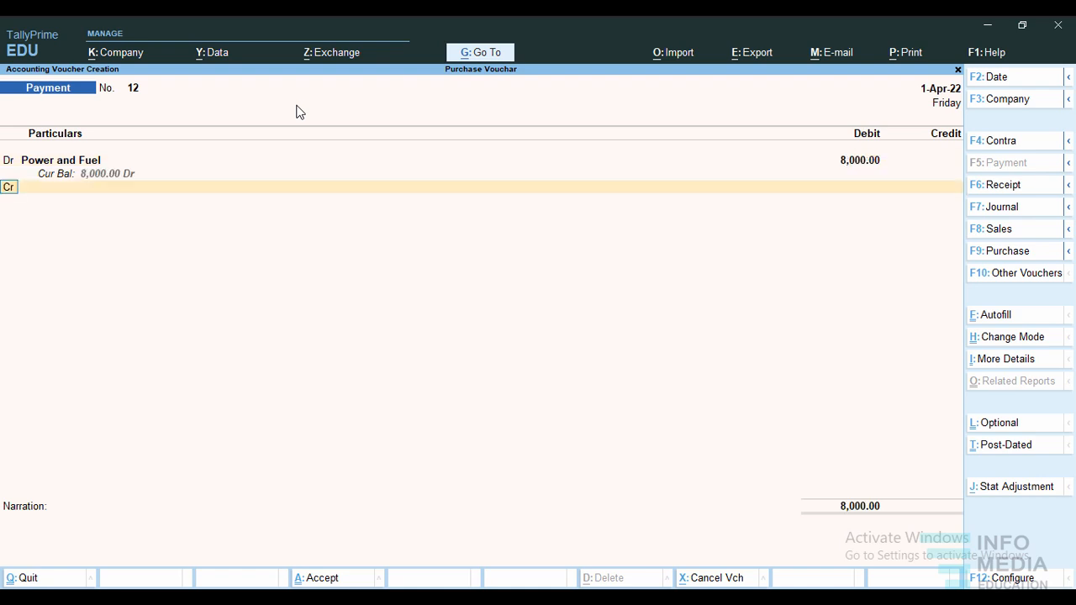
text(c)
key(Return)
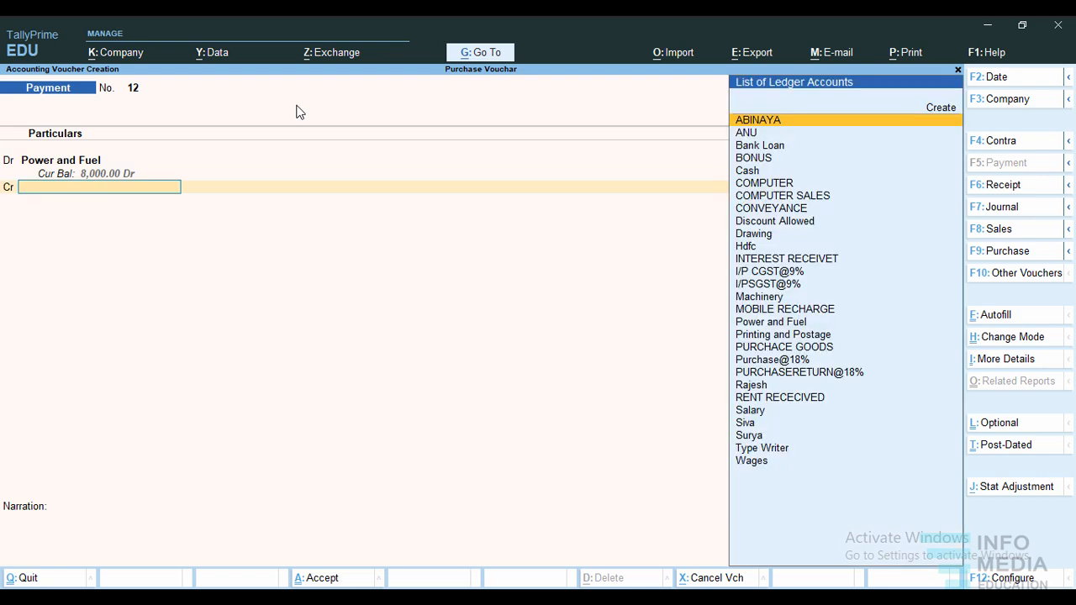
Credit Hdfc with 8,000 through cheque number 100106 and accept the Power and Fuel voucher without a narration.
text(Hdf)
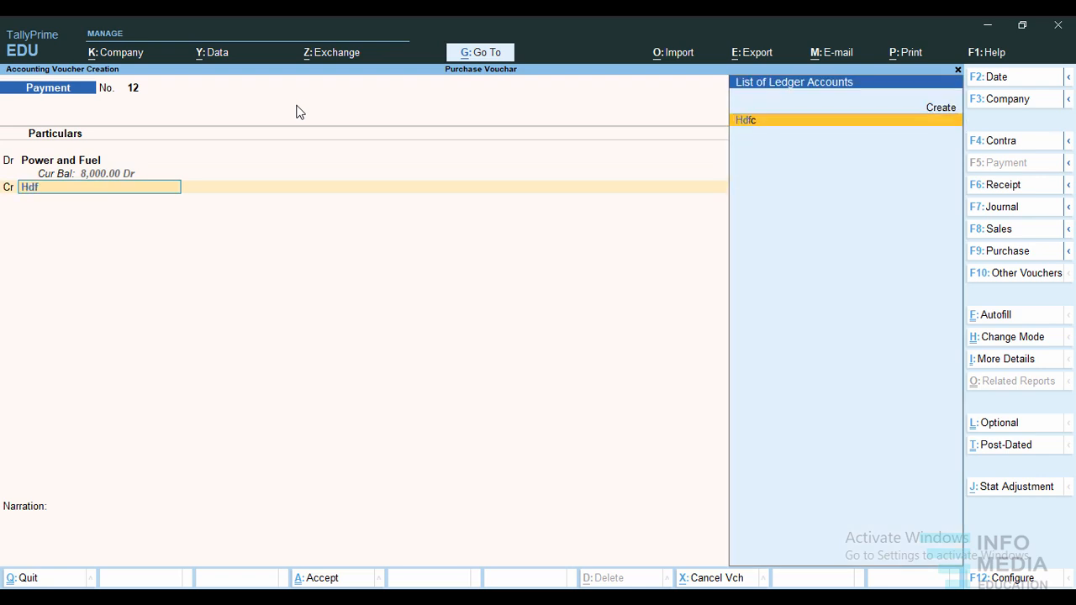
key(Return)
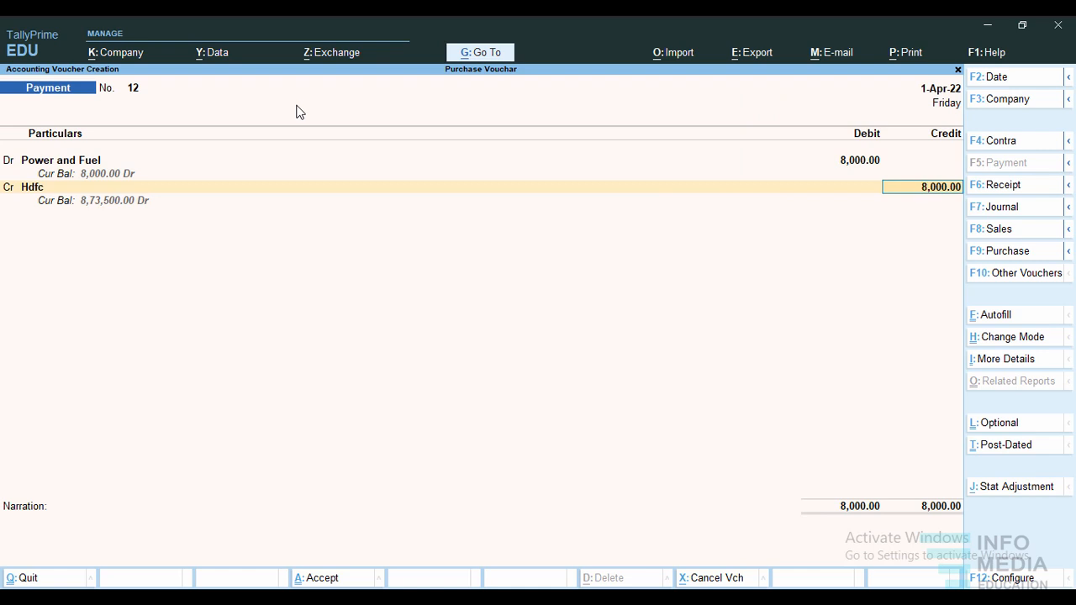
key(Return)
key(Return)
key(Return)
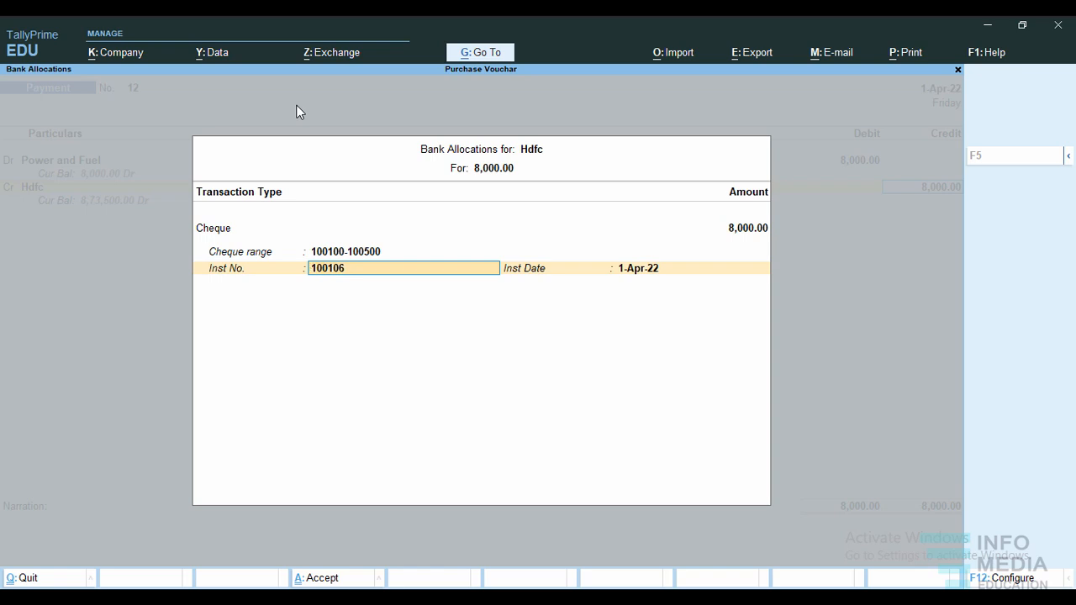
key(ctrl+a)
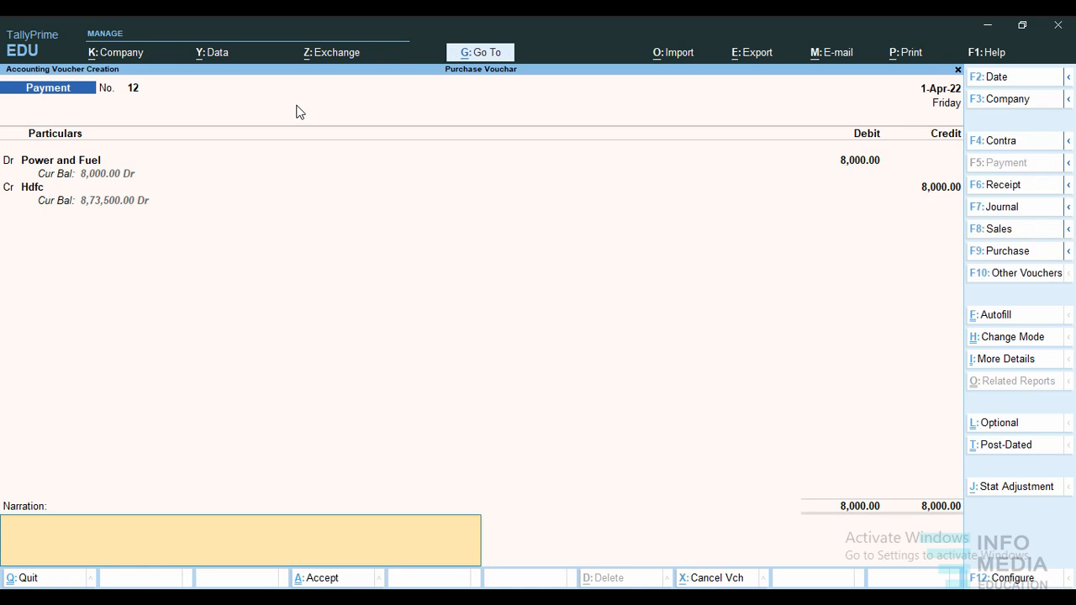
key(ctrl)
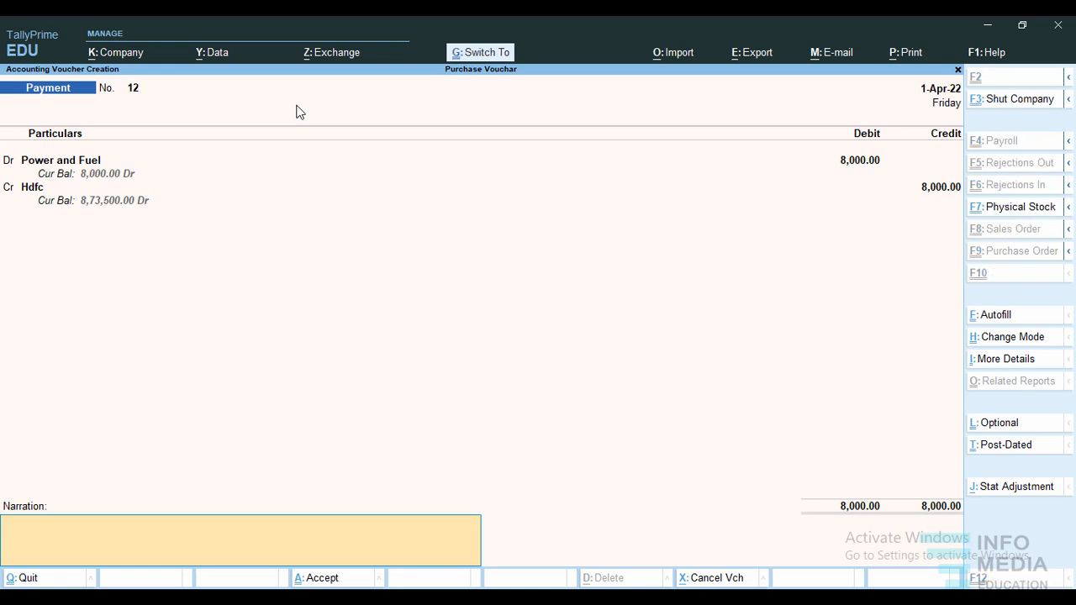
key(ctrl+a)
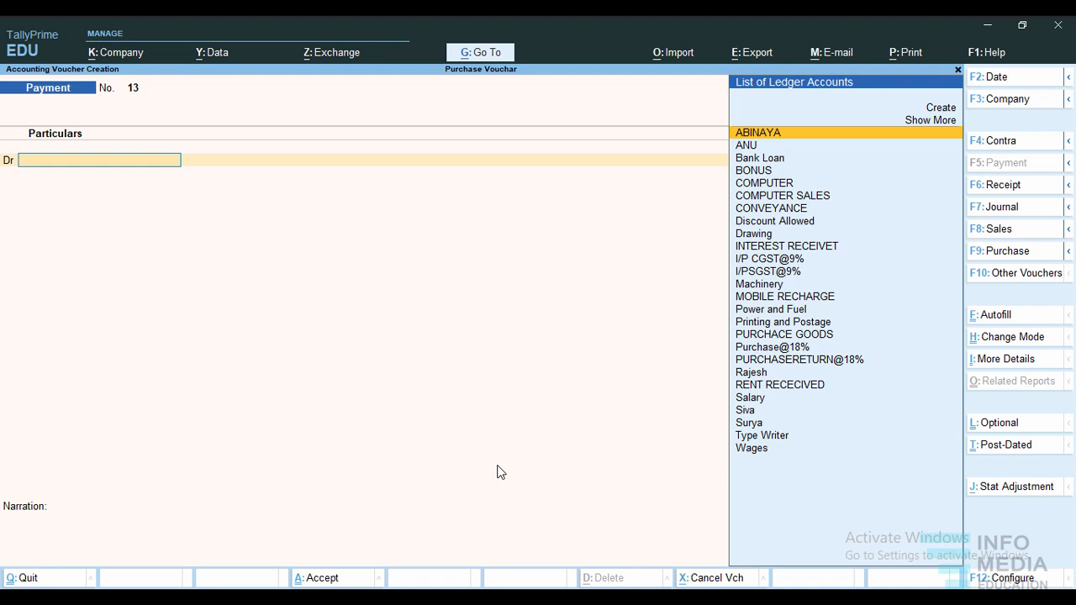
Leave the blank voucher, reopen payment voucher entry and start a new ledger named Discount Allowed from the debit line.
key(Escape)
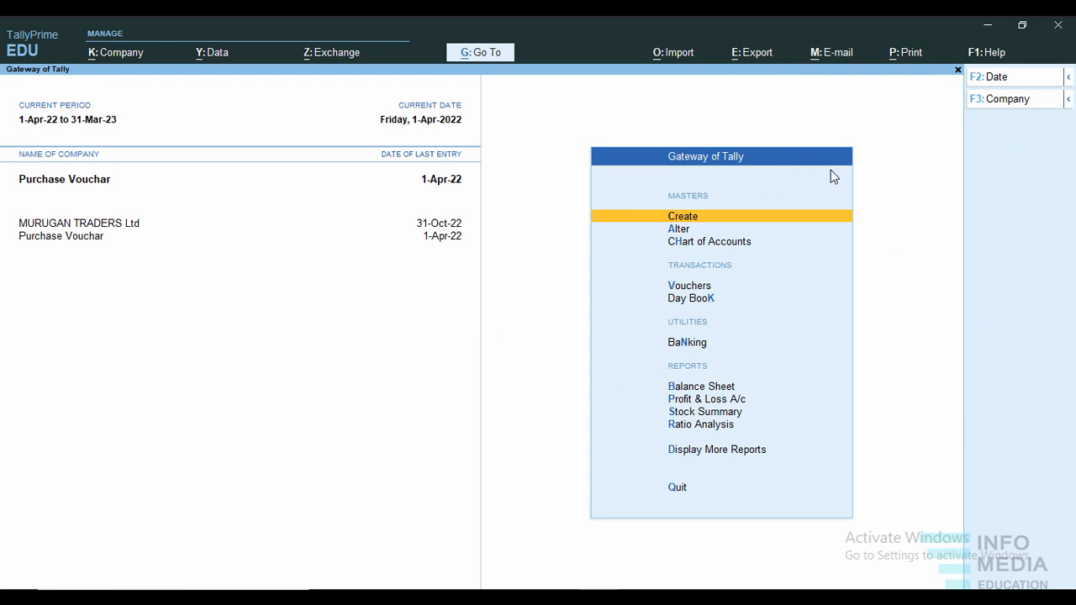
click(697, 288)
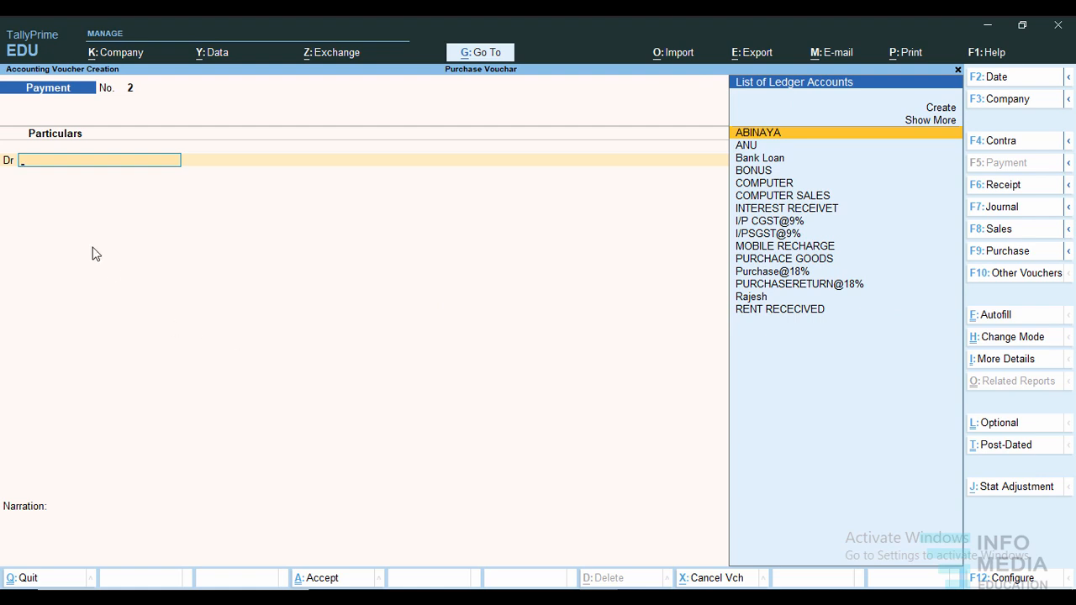
click(943, 110)
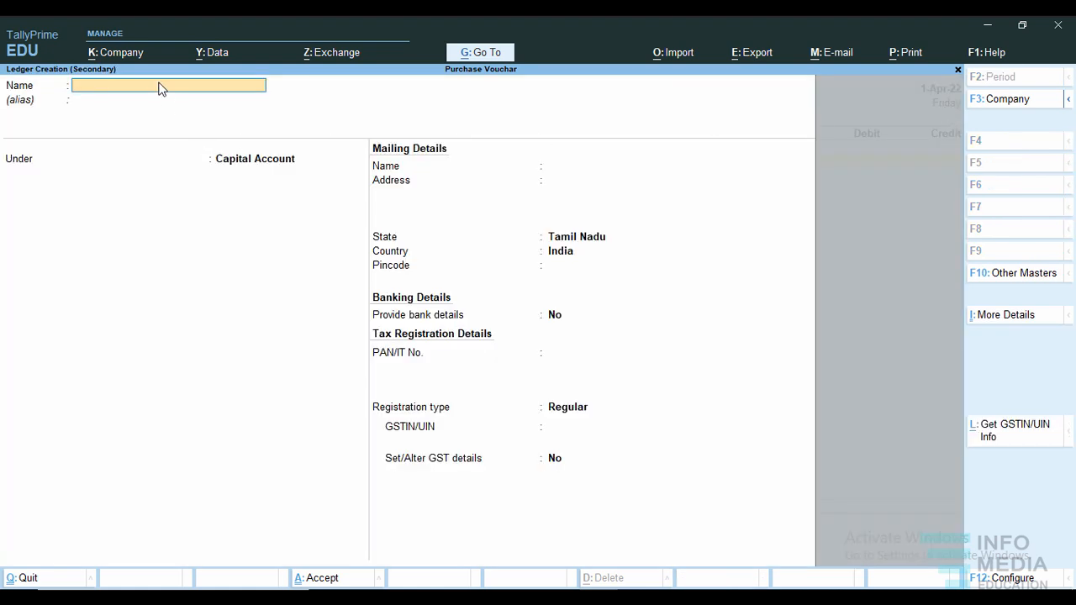
text(Discount Allowed)
key(Return)
key(Return)
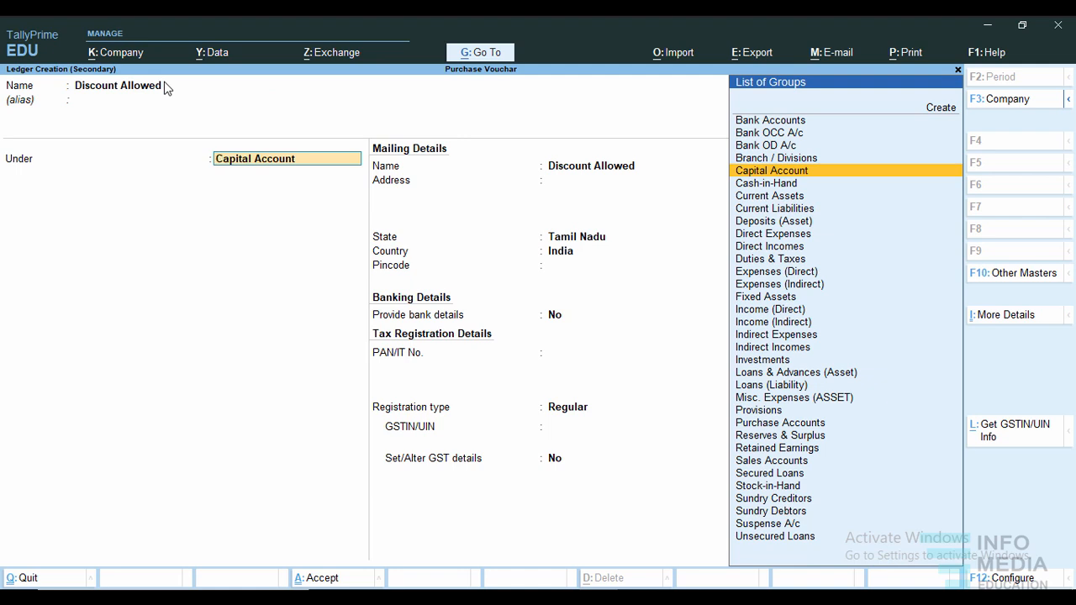
Place the Discount Allowed ledger under Indirect Expenses, keep its ledger type as Not Applicable, and save it.
text(Ind)
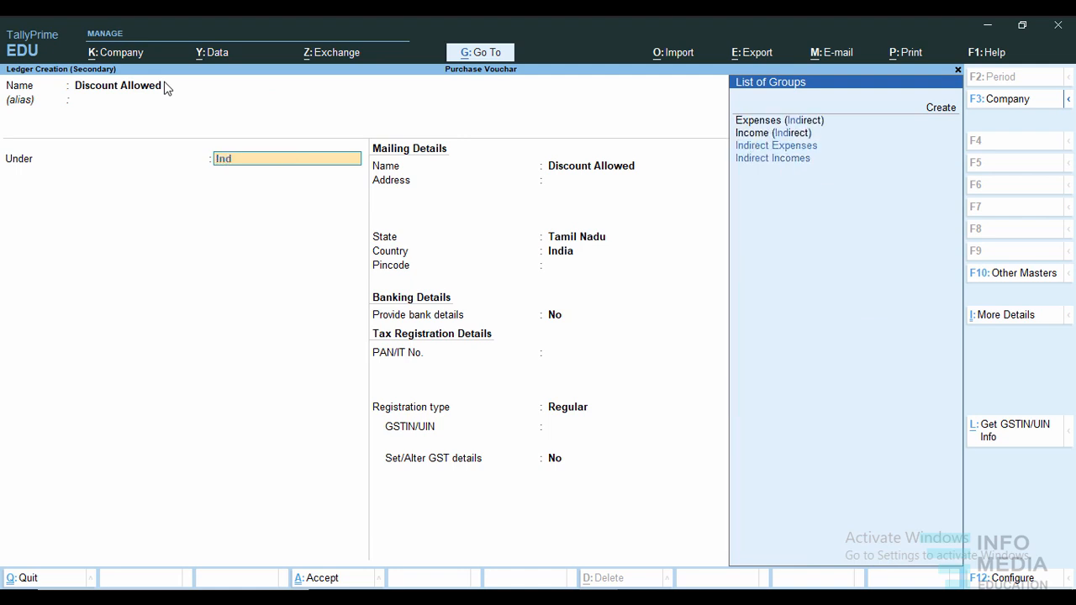
text(ire)
key(Down)
key(Down)
key(Up)
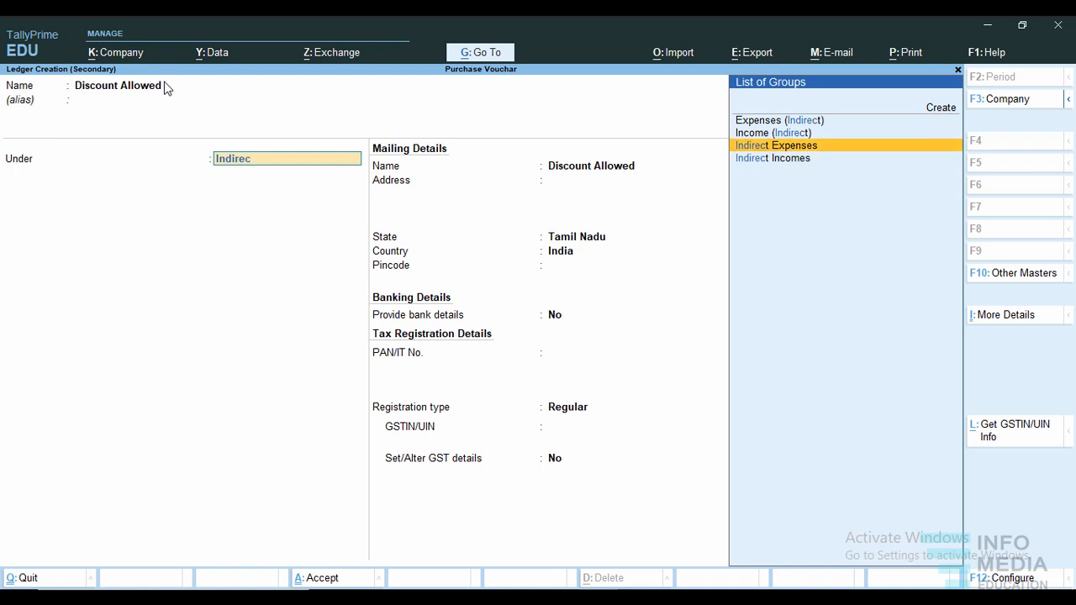
key(Return)
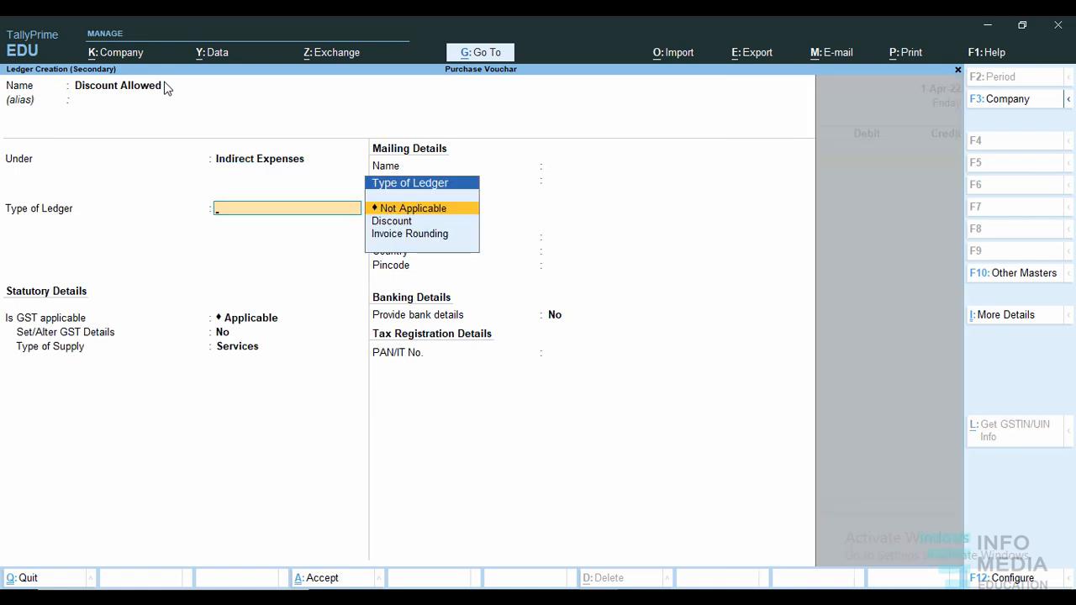
key(Return)
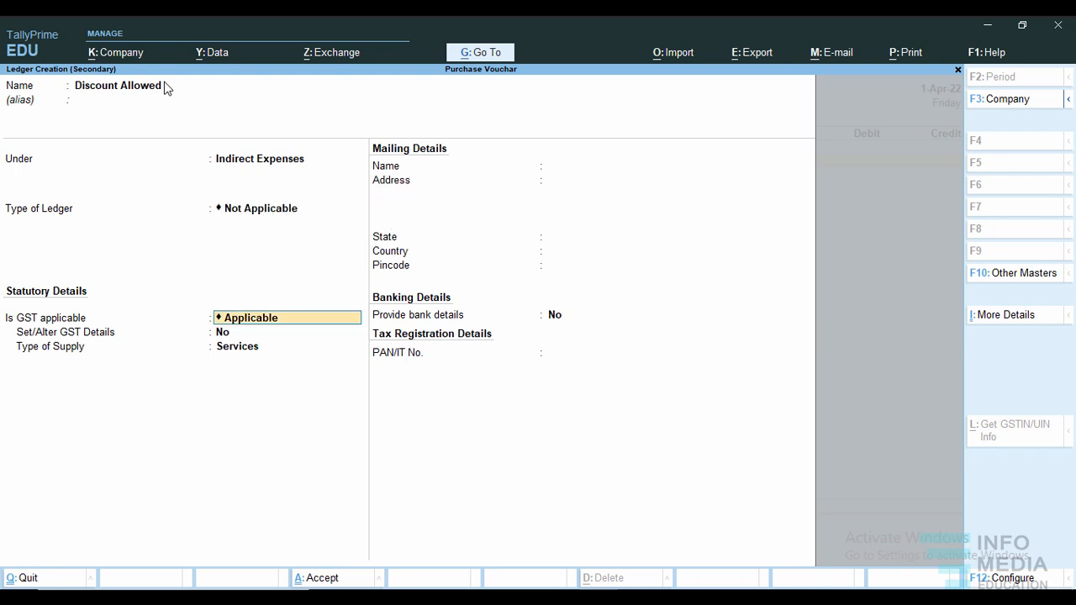
key(ctrl)
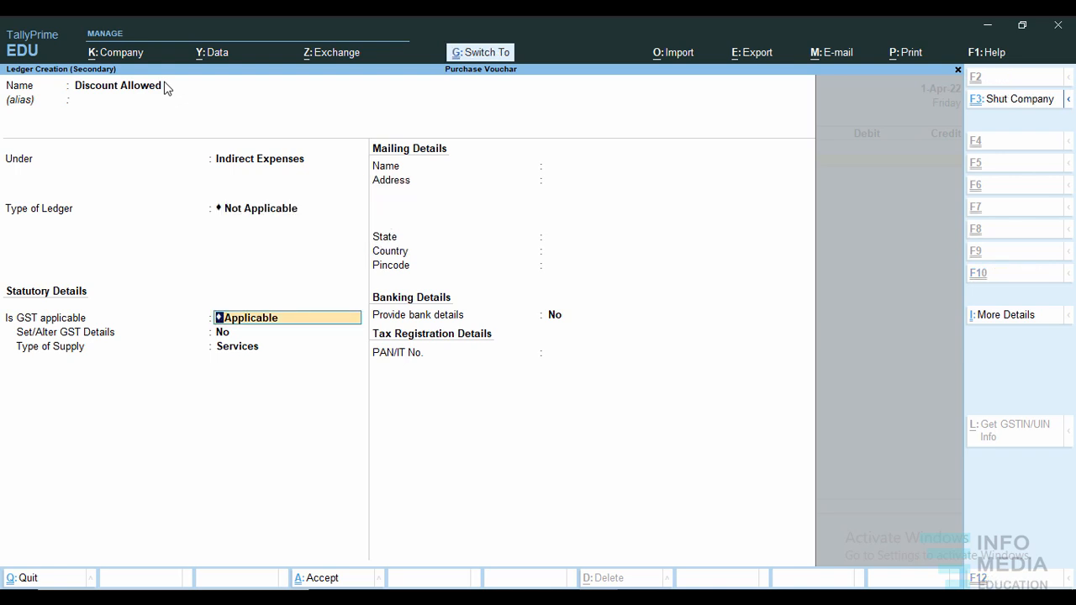
key(ctrl+a)
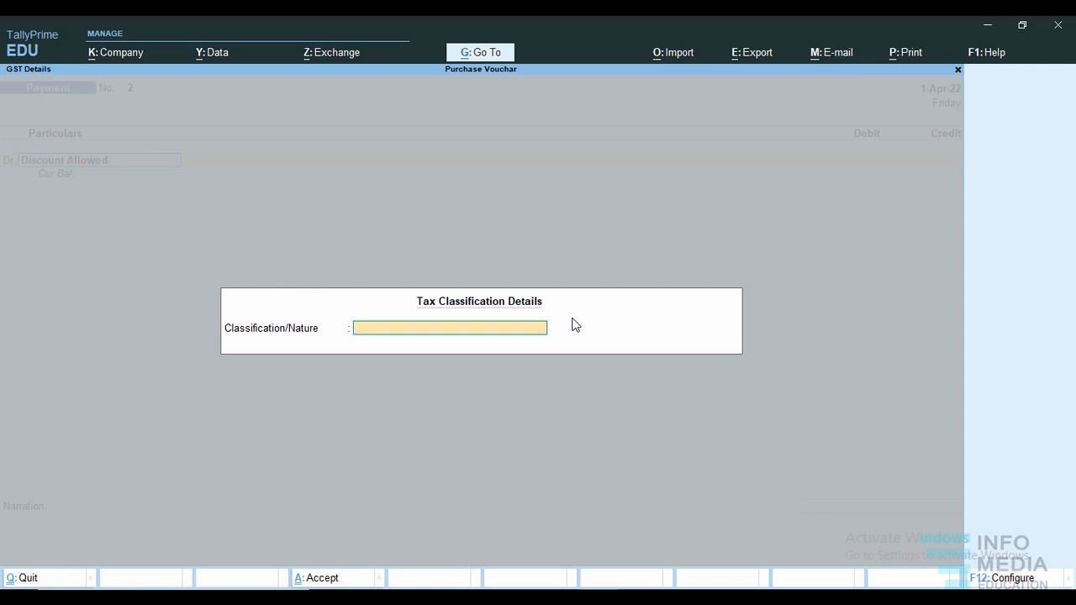
Set Allow override Classification/Nature to No in the tax classification configuration and accept it.
key(F12)
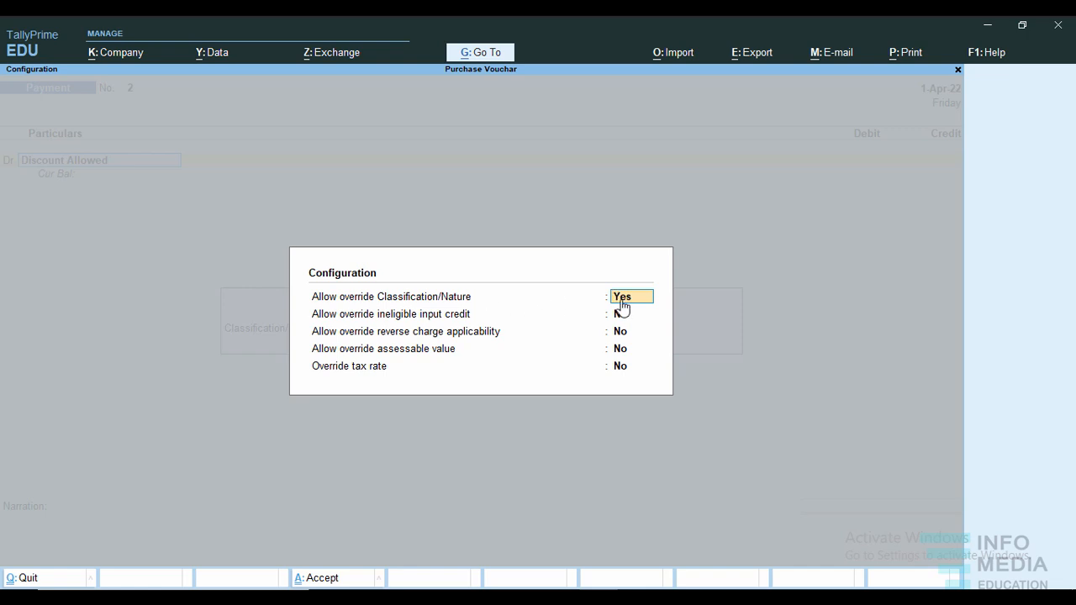
key(n)
key(ctrl)
key(ctrl+a)
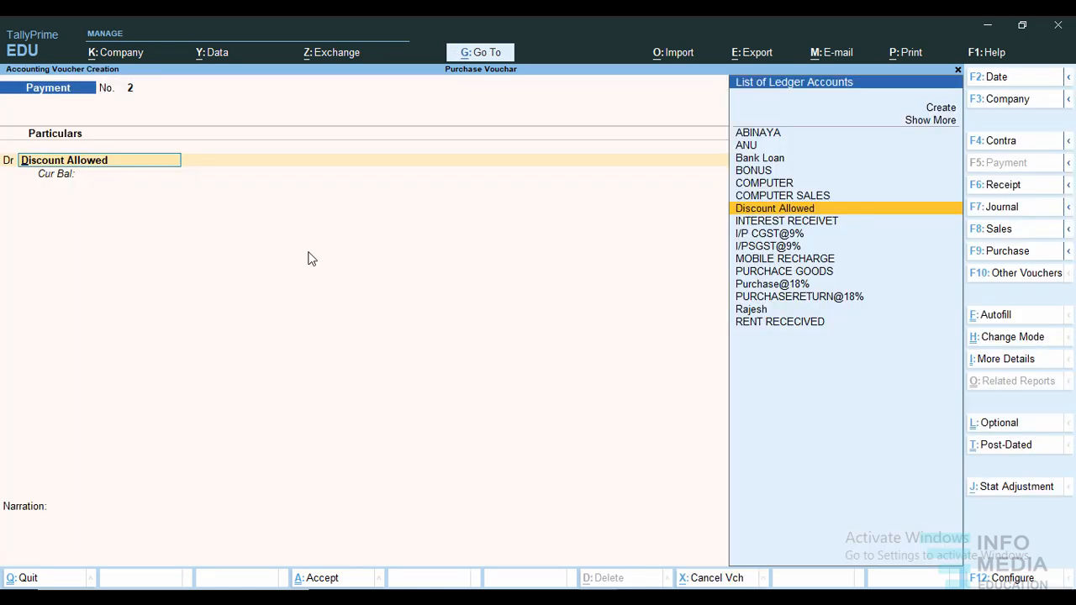
Set Modify Tax Rate details of GST to No in the payment voucher's configuration and save it.
key(F12)
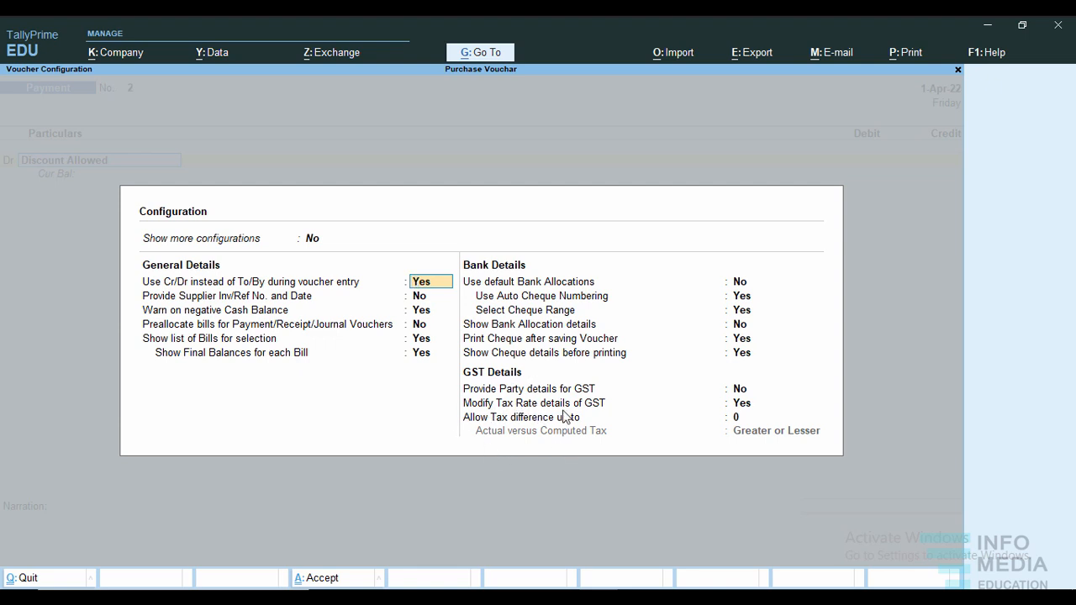
click(743, 405)
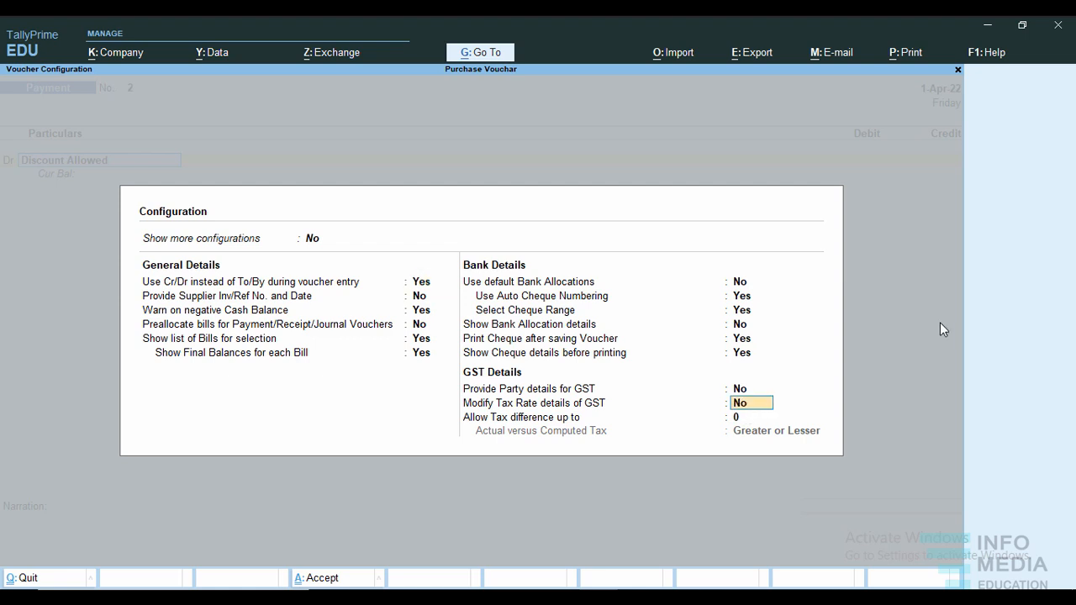
key(ctrl)
key(ctrl+a)
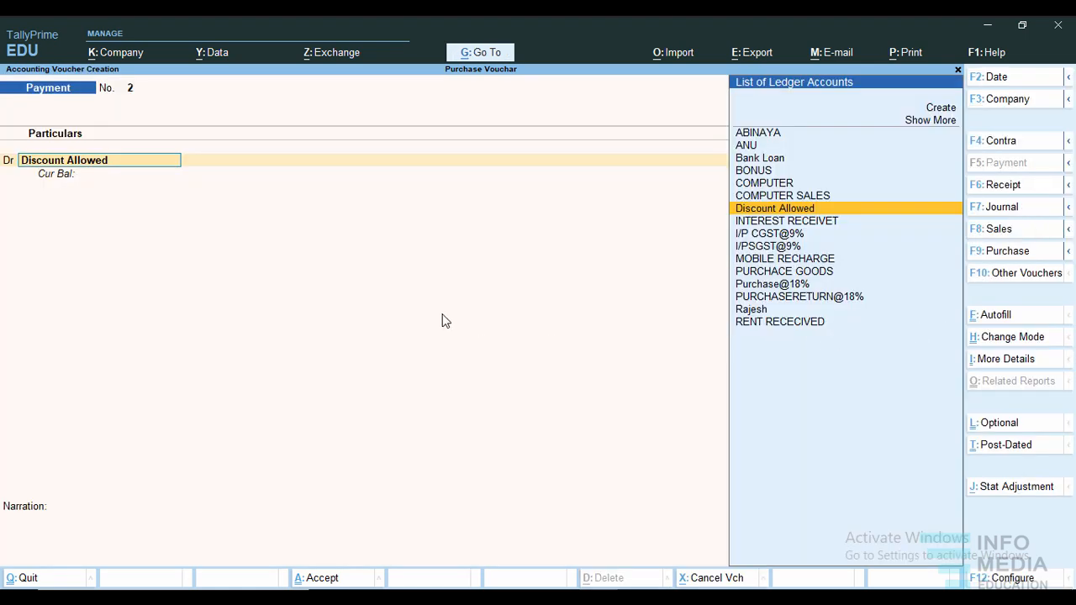
Debit Discount Allowed 7,000 and add a credit line to the payment voucher.
key(Return)
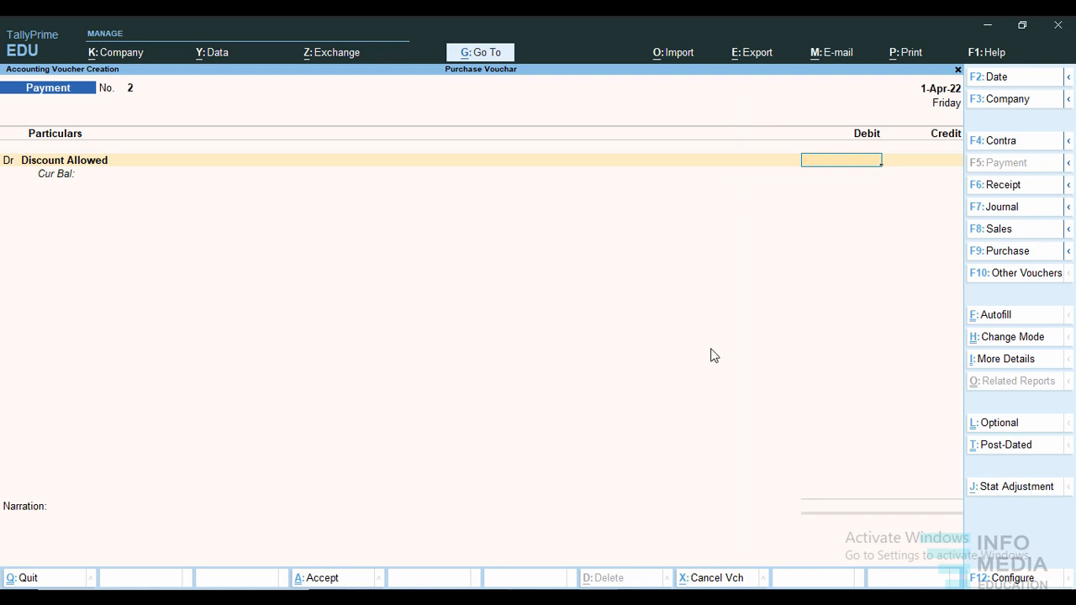
text(7000)
key(Return)
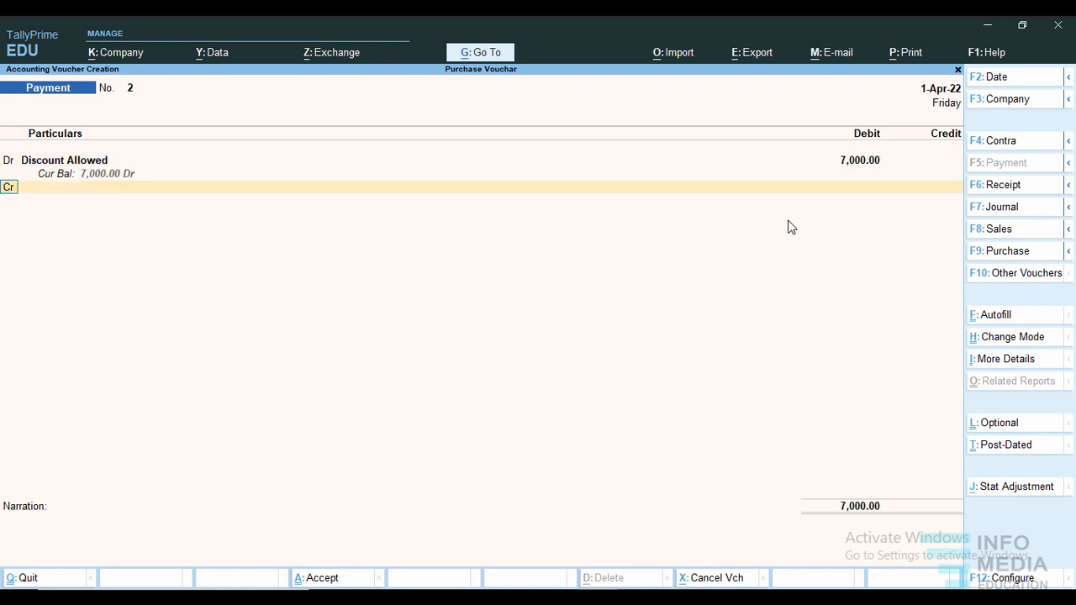
text(cr)
key(Return)
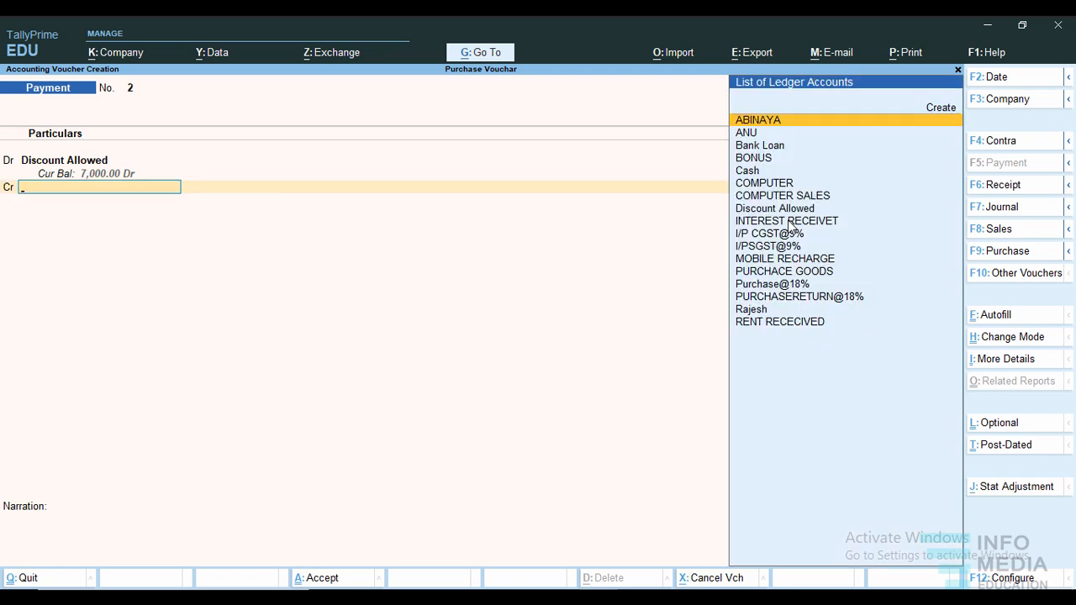
Credit Cash with 7,000 on the Discount Allowed voucher and proceed to the narration.
key(Down)
key(Down)
key(Down)
key(Down)
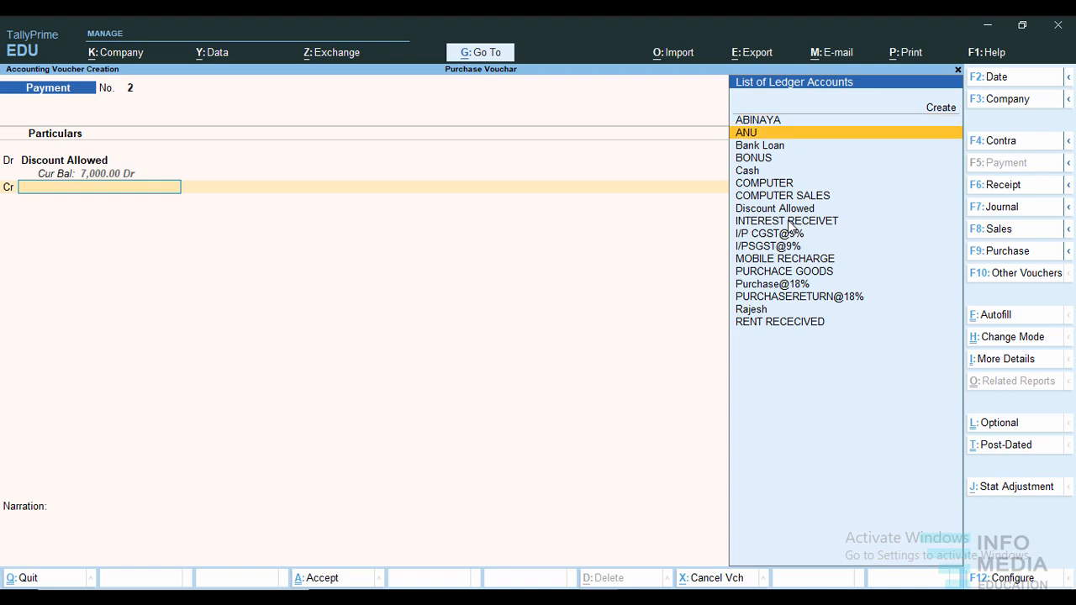
key(Return)
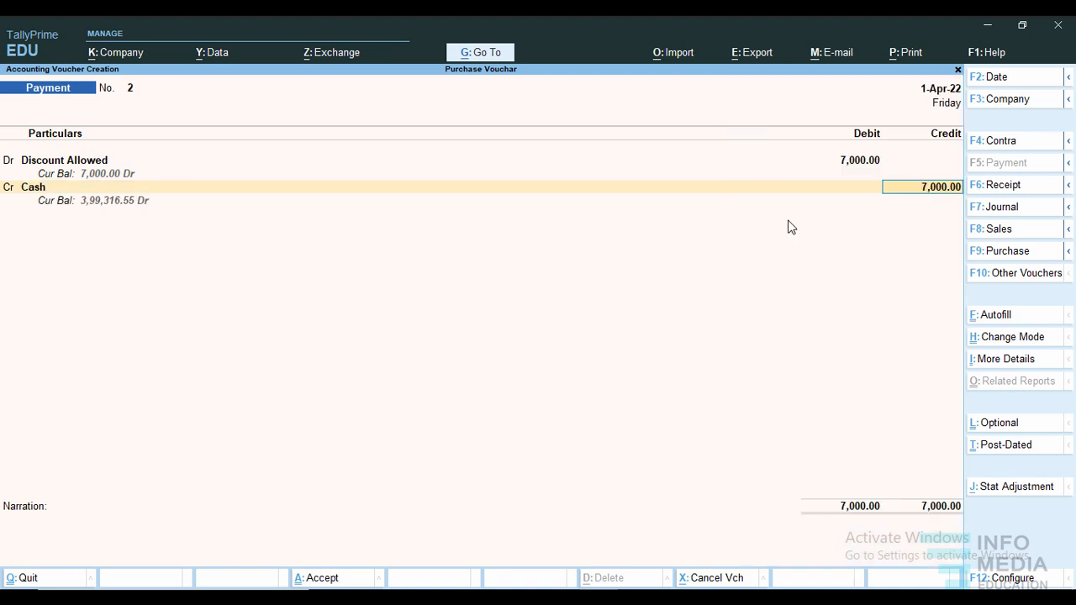
key(Return)
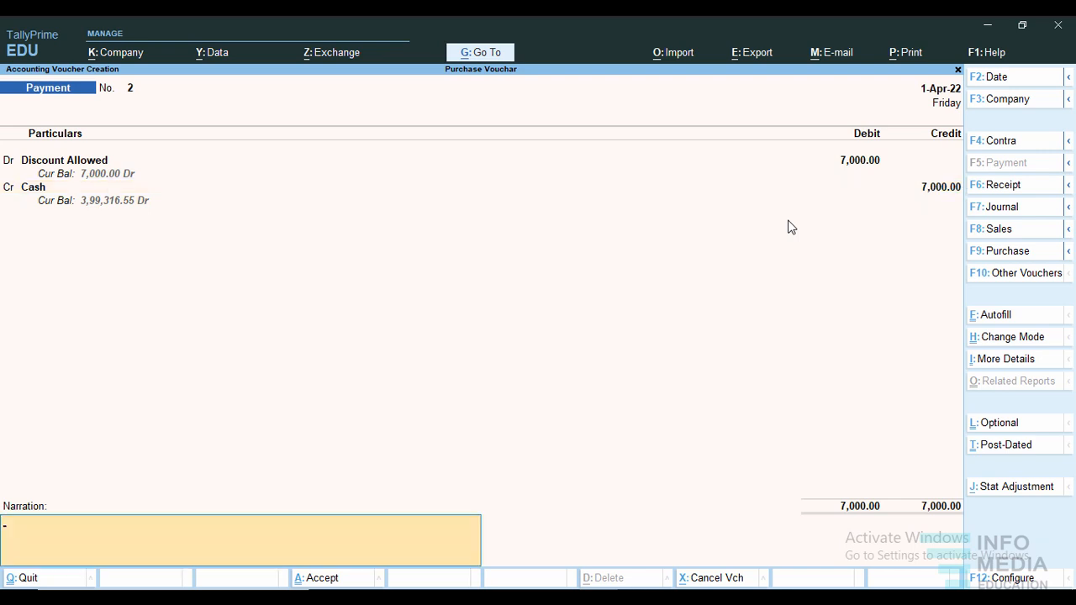